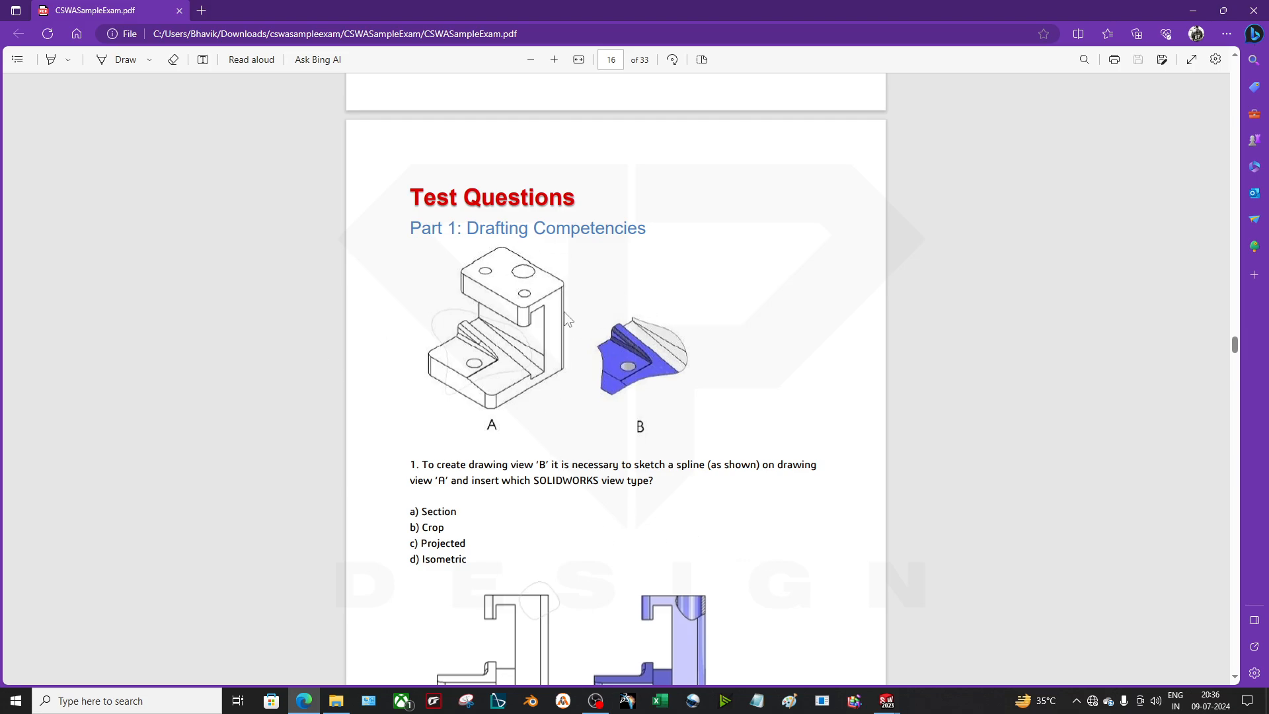
- Read drafting question 1 and its four view-type answer options in the CSWA sample exam
drag(427, 465, 537, 466)
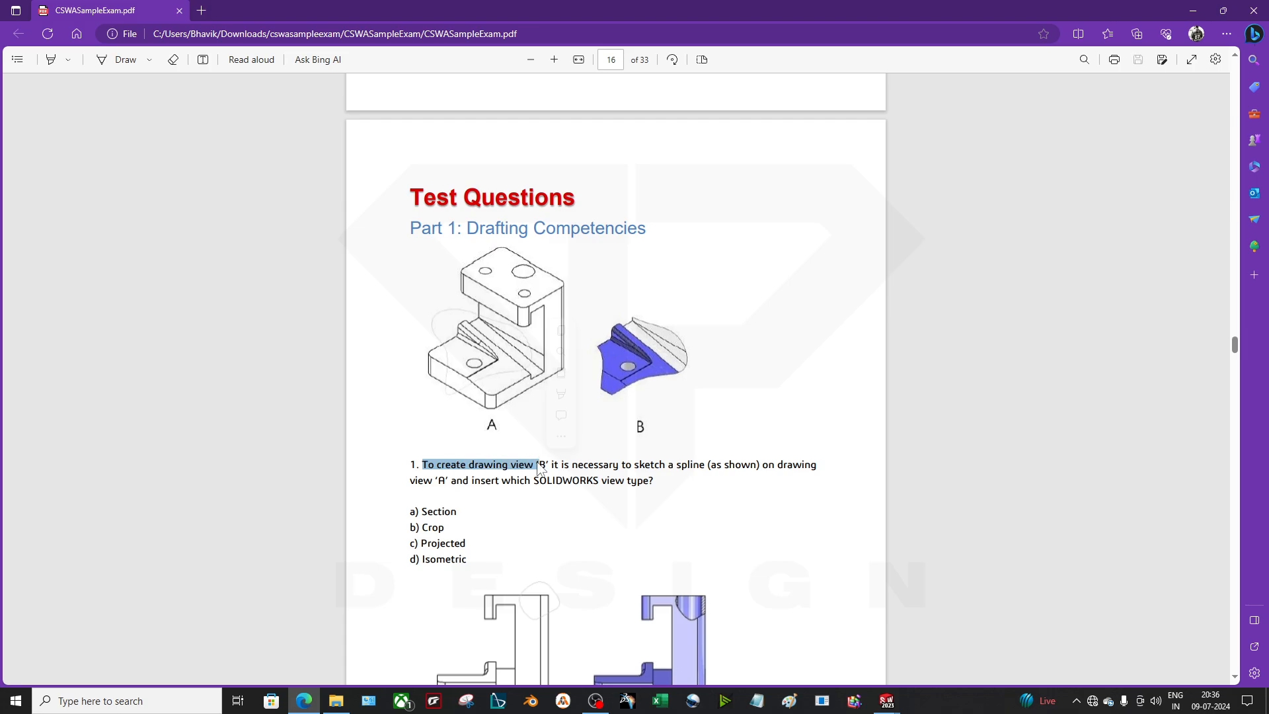
click(595, 473)
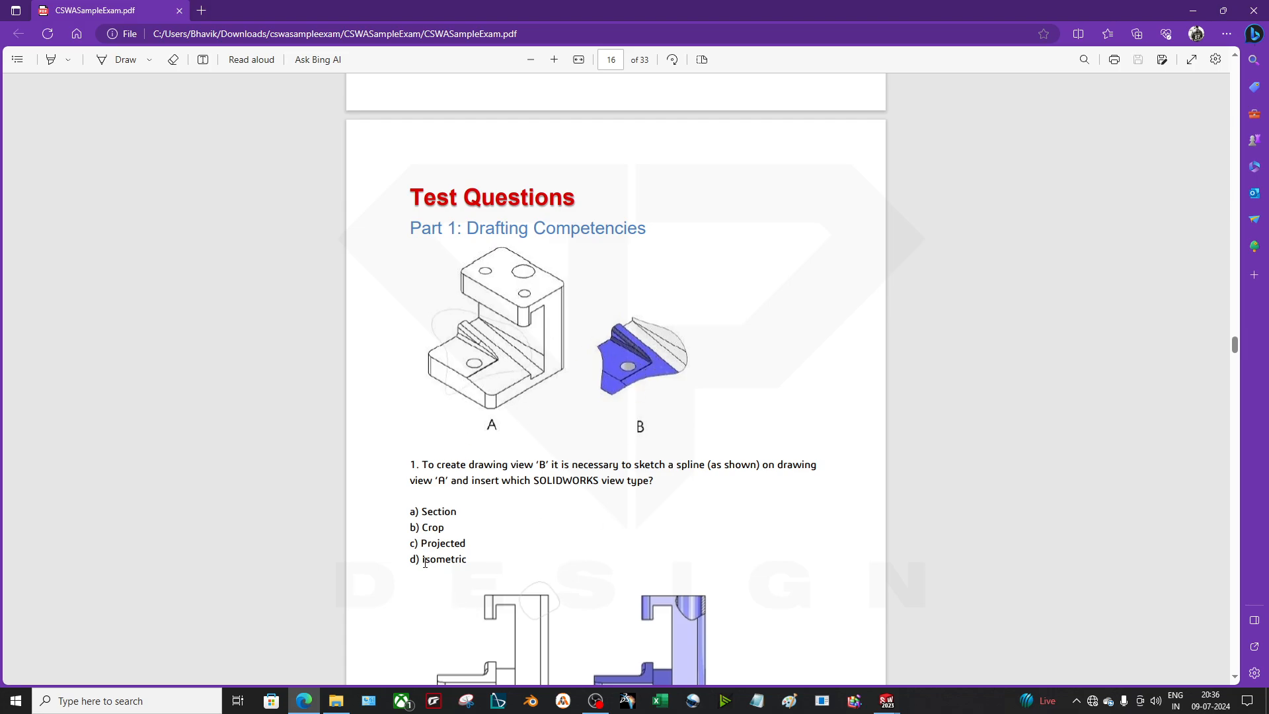
drag(423, 560, 497, 572)
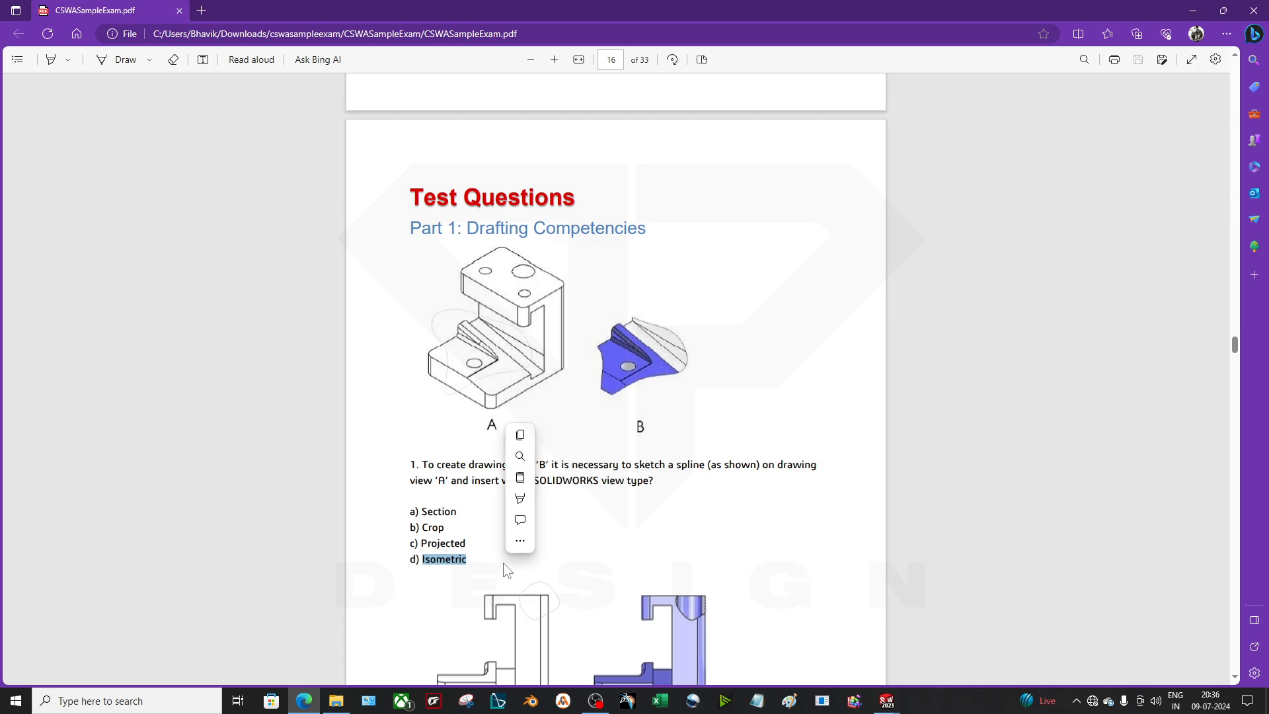
scroll(430, 377, down, 2)
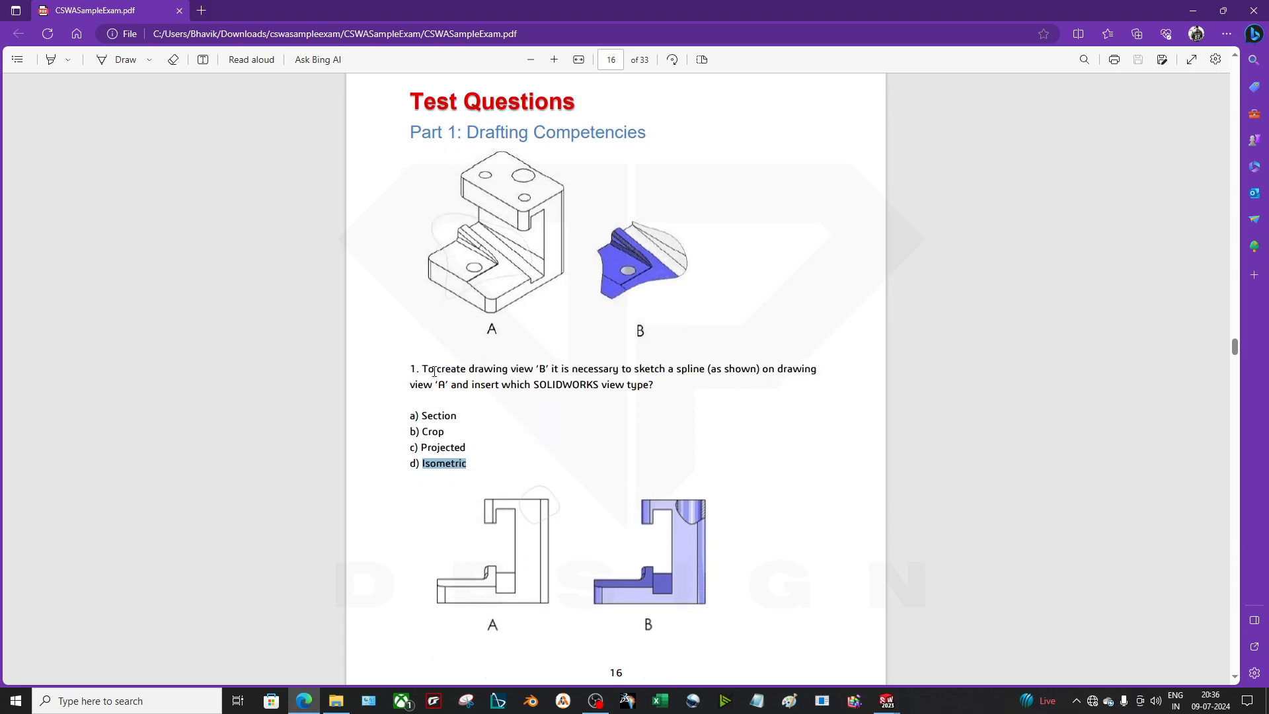
- Read drafting question 2, compare its drawing views A and B, and examine each answer option through Broken-out Section
scroll(548, 411, down, 5)
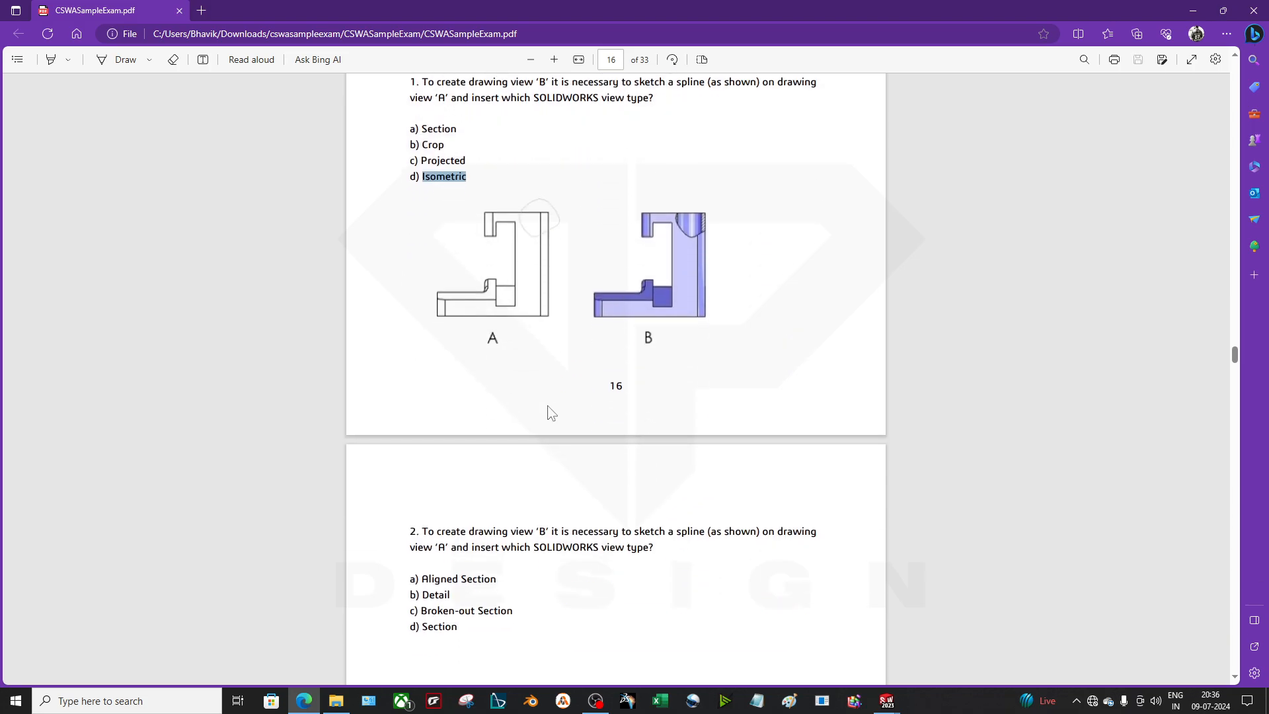
click(505, 341)
drag(521, 613, 414, 624)
click(371, 596)
drag(425, 578, 510, 584)
click(524, 604)
drag(425, 597, 435, 599)
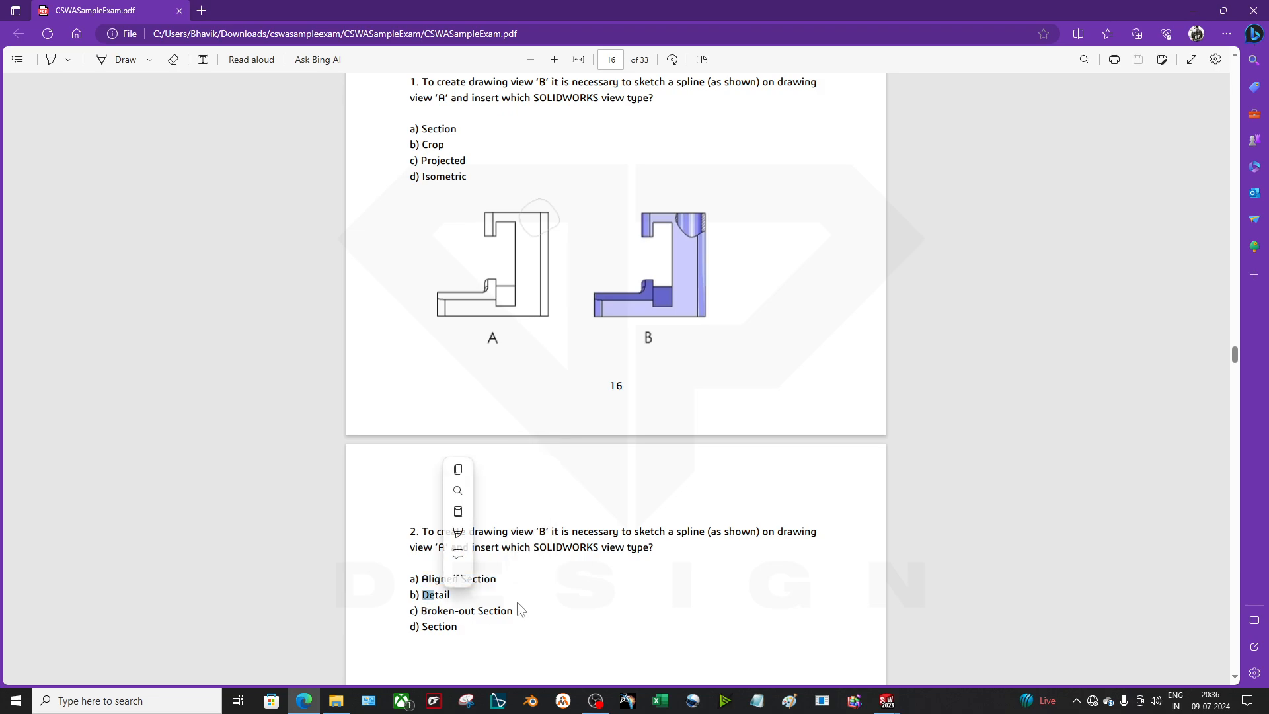
click(527, 593)
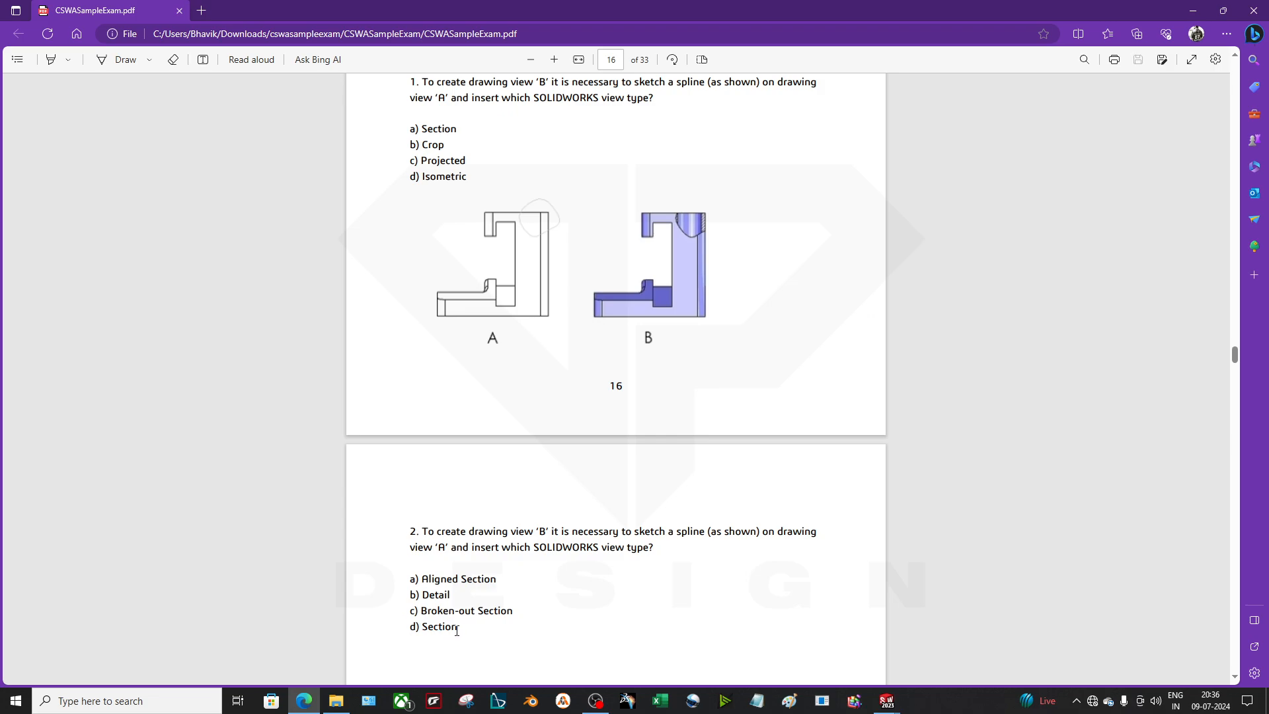
drag(420, 611, 515, 614)
click(534, 620)
- Switch to SOLIDWORKS and bring up the Outer Basket drawing sheet
click(886, 701)
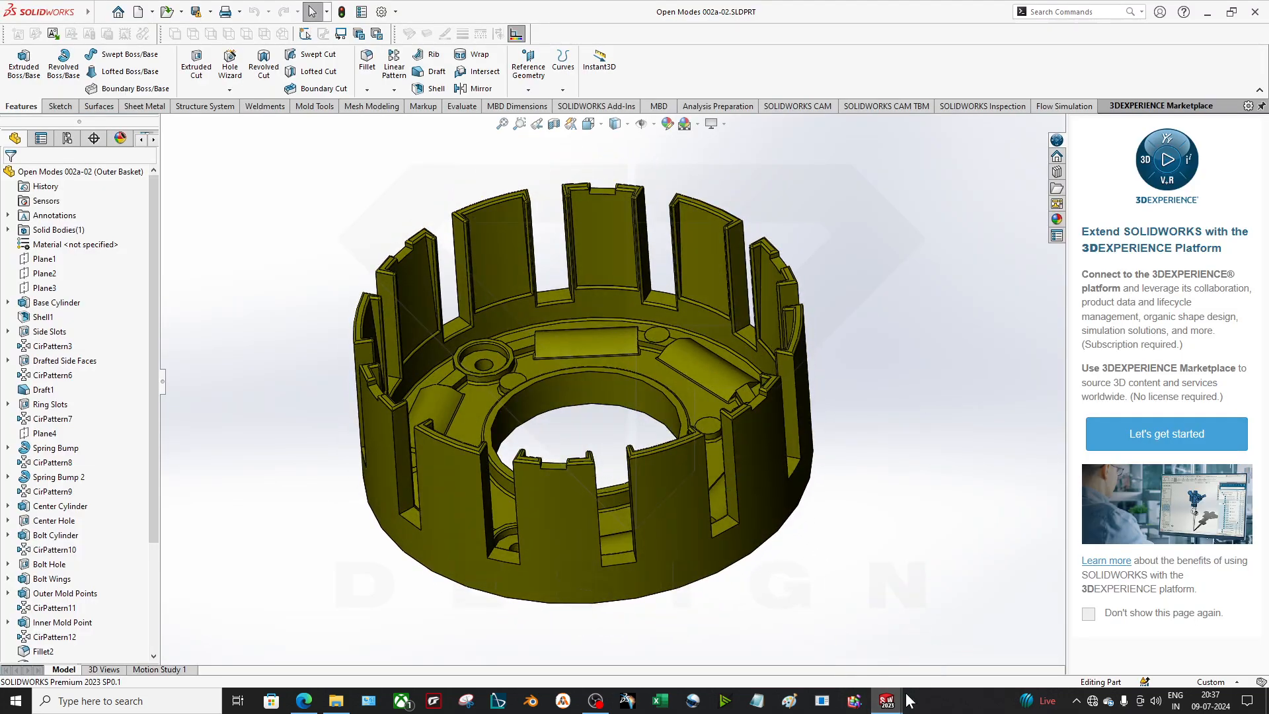
mouse_move(886, 700)
click(948, 673)
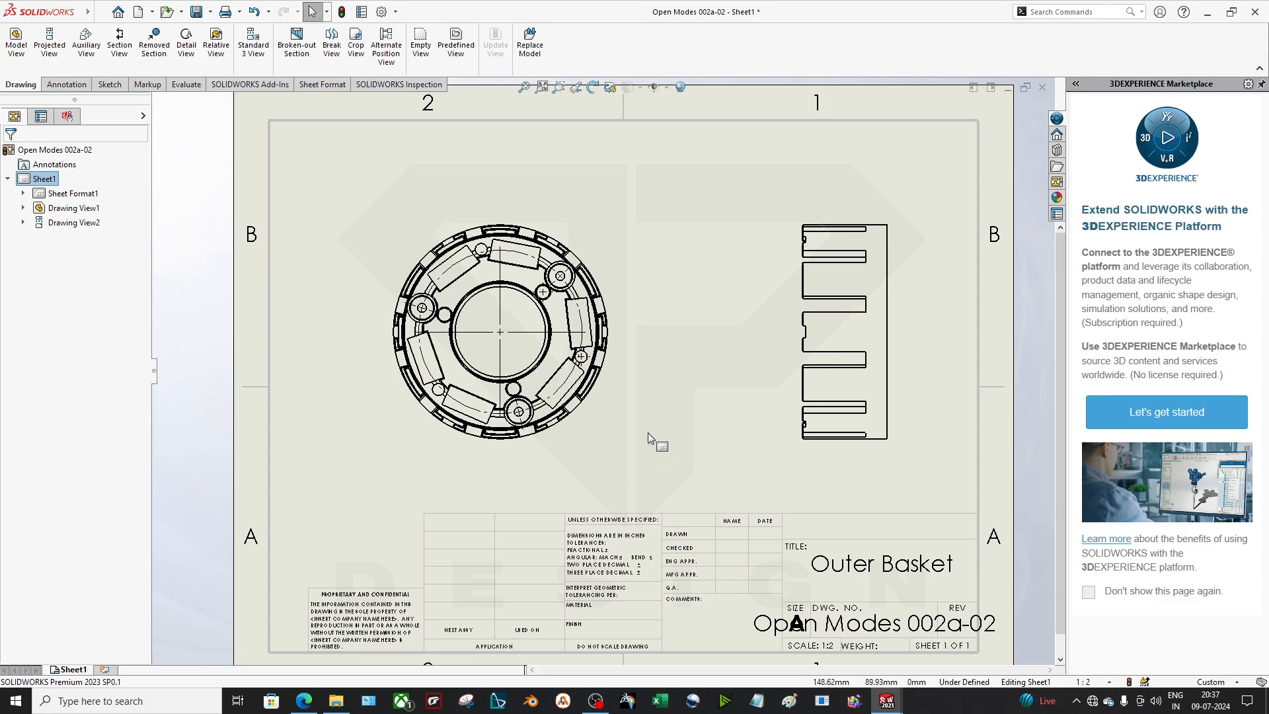
- Start a Broken-out Section and sketch a closed spline around the upper-right part of the circular front view
click(297, 43)
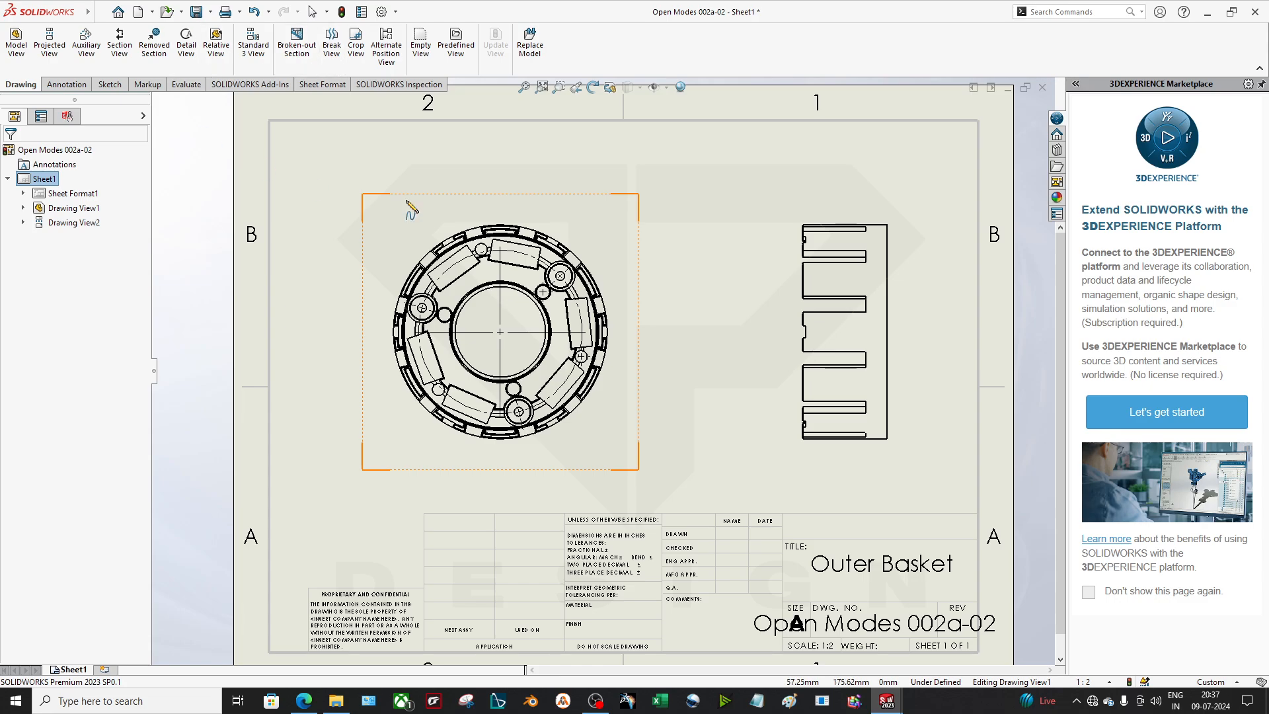
click(442, 199)
click(433, 228)
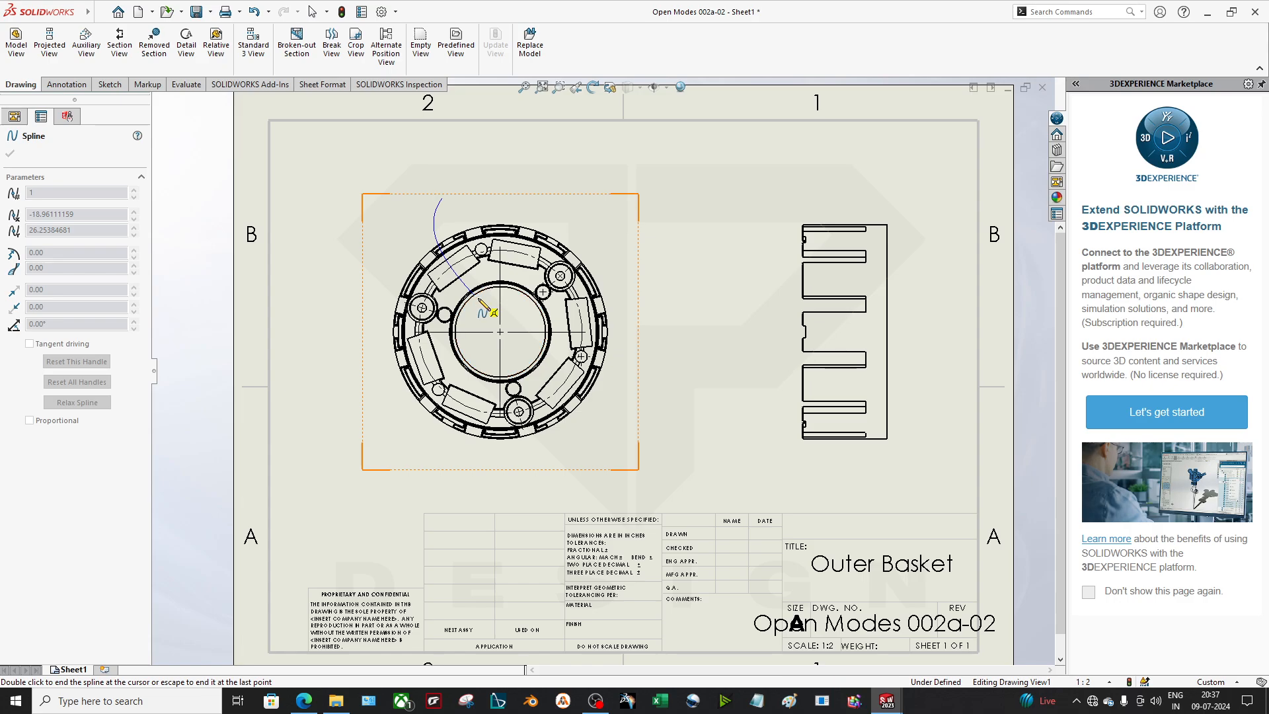
click(622, 292)
click(619, 241)
click(510, 198)
click(444, 199)
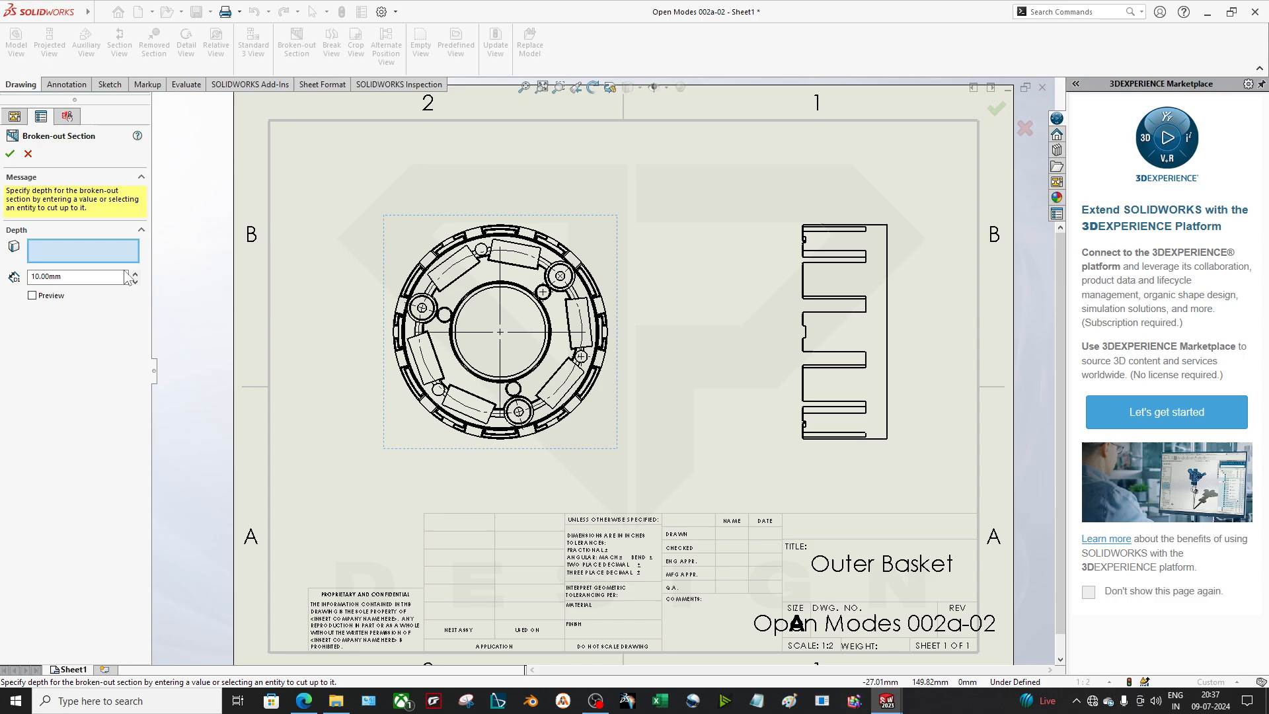
- Set the broken-out section's depth from the circular edge around the central hole, preview it and accept the section
click(481, 286)
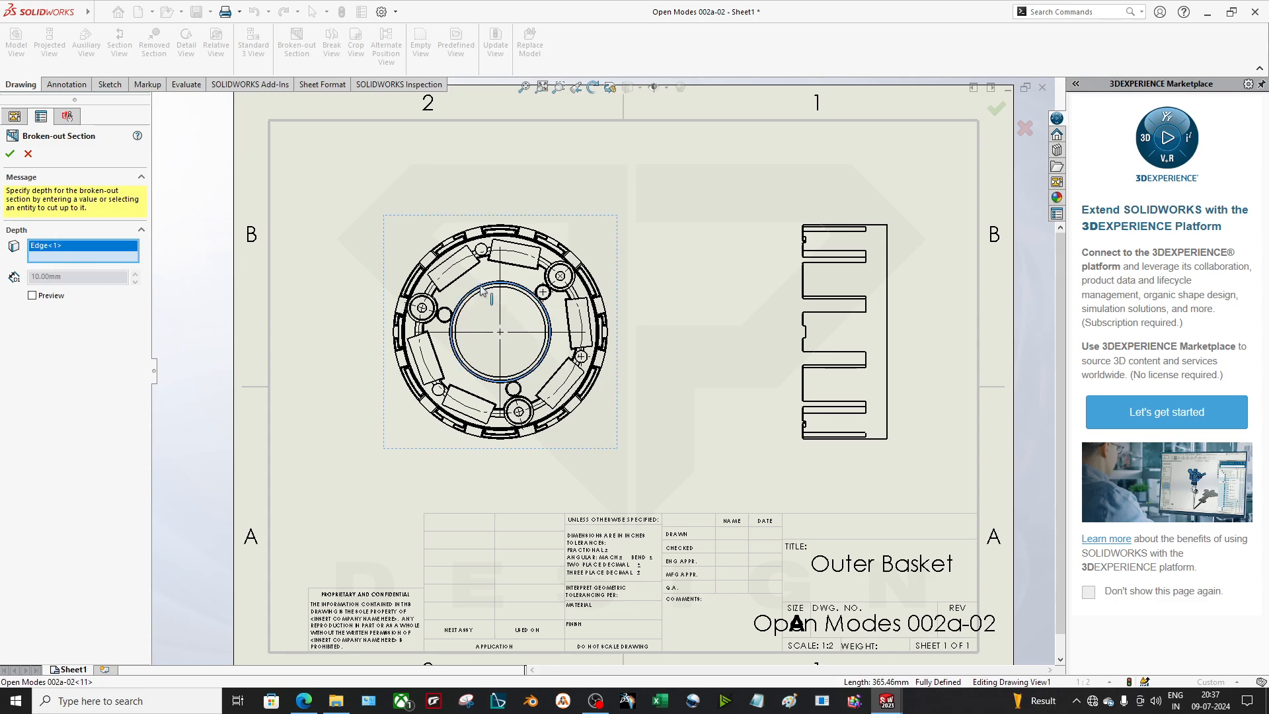
click(47, 297)
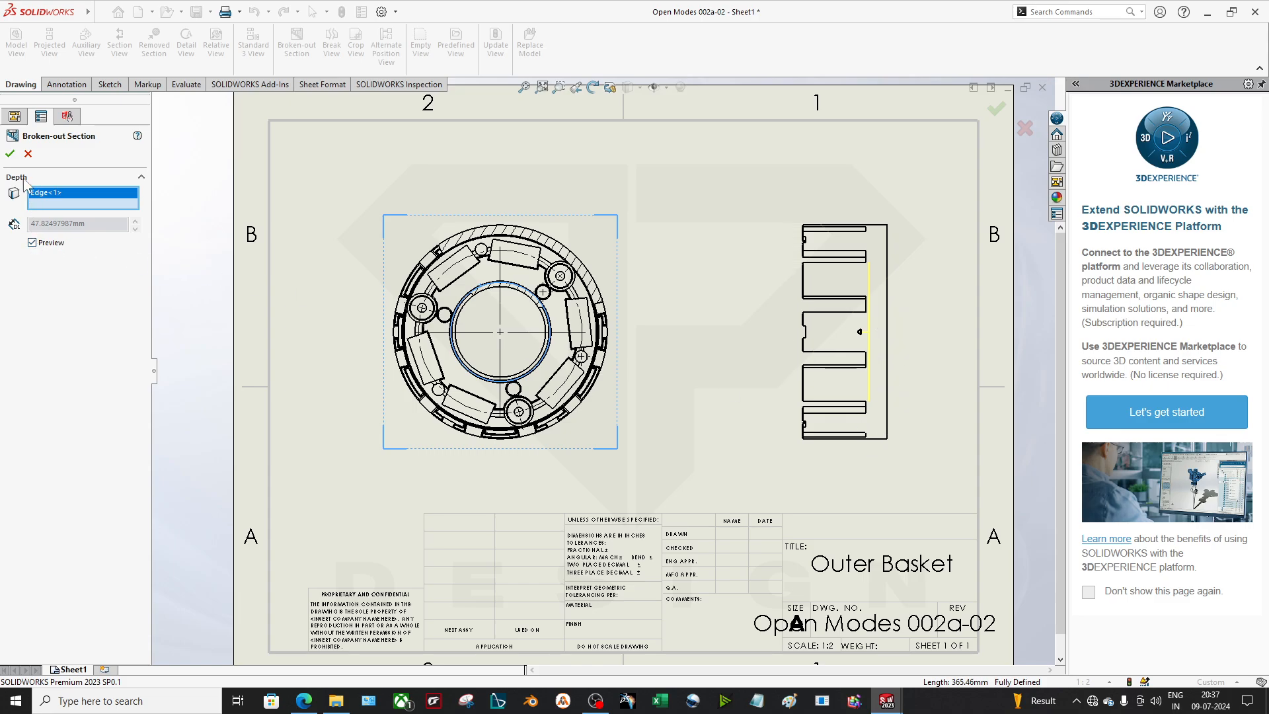
click(10, 154)
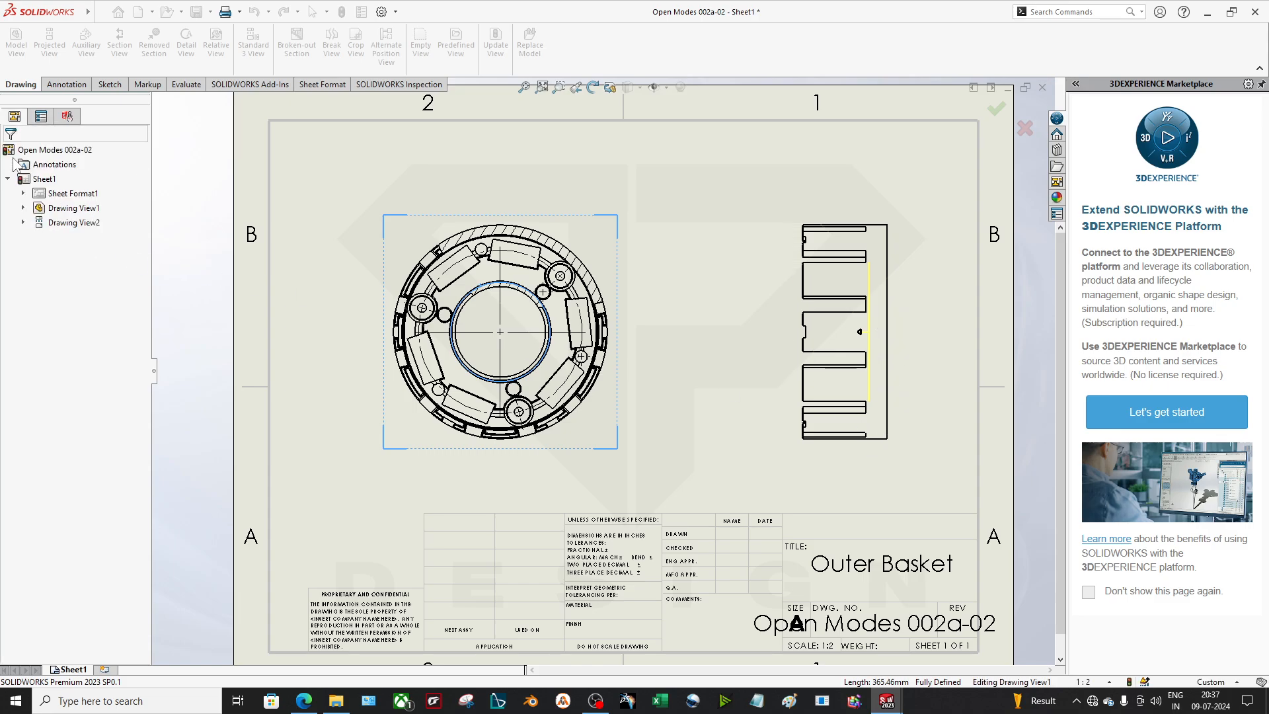
scroll(456, 192, down, 2)
scroll(504, 268, down, 1)
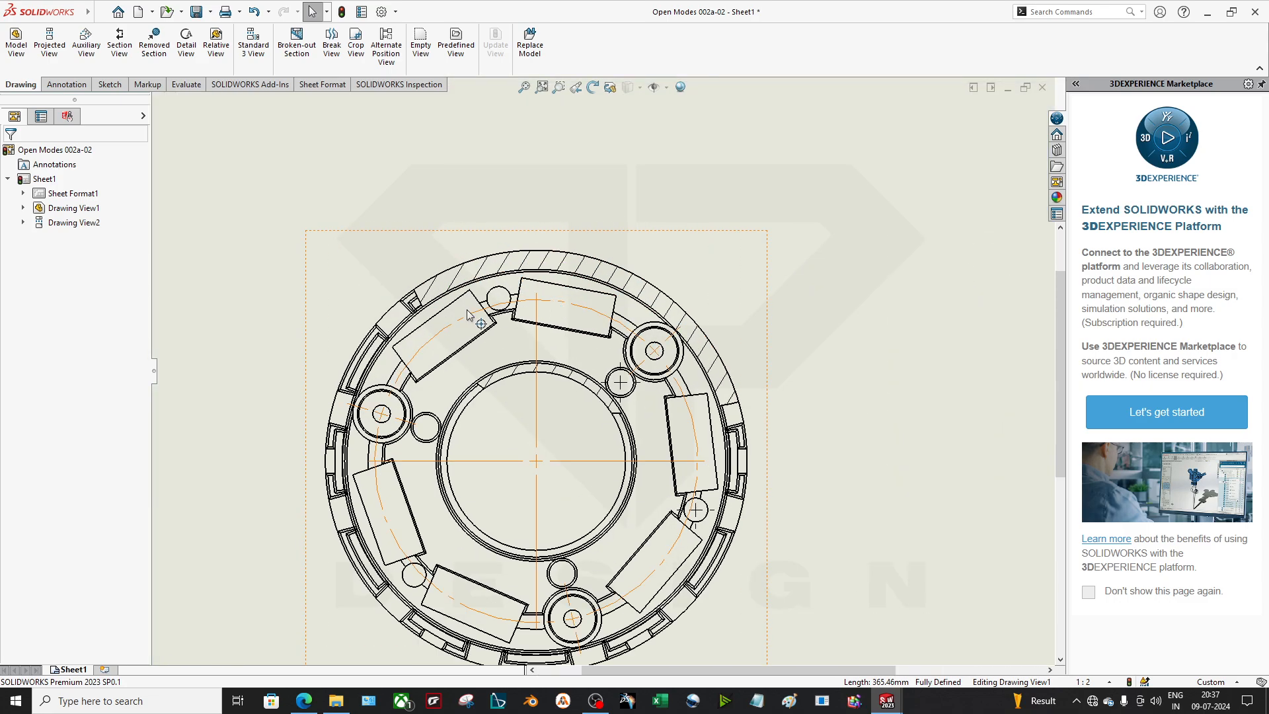
- Compare the sectioned view with question 2's Broken-out Section option in the exam PDF, then return to the drawing
key(alt+Tab)
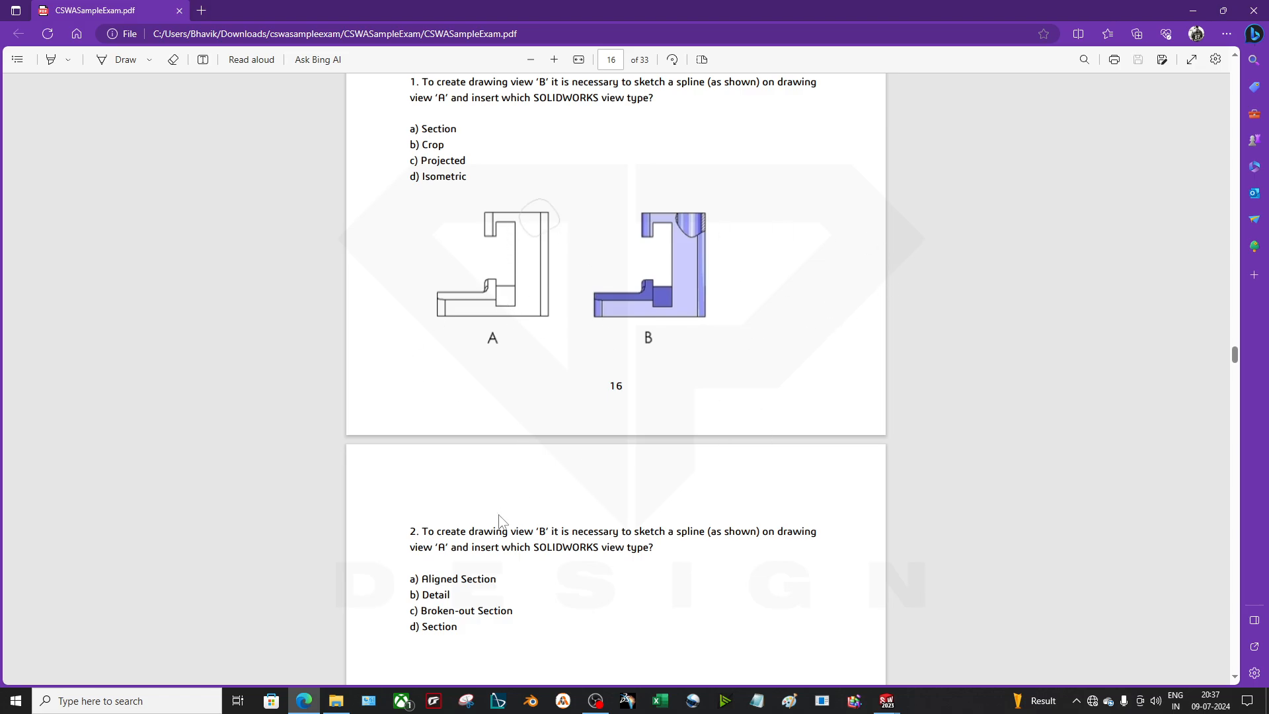
triple_click(492, 607)
key(alt+Tab)
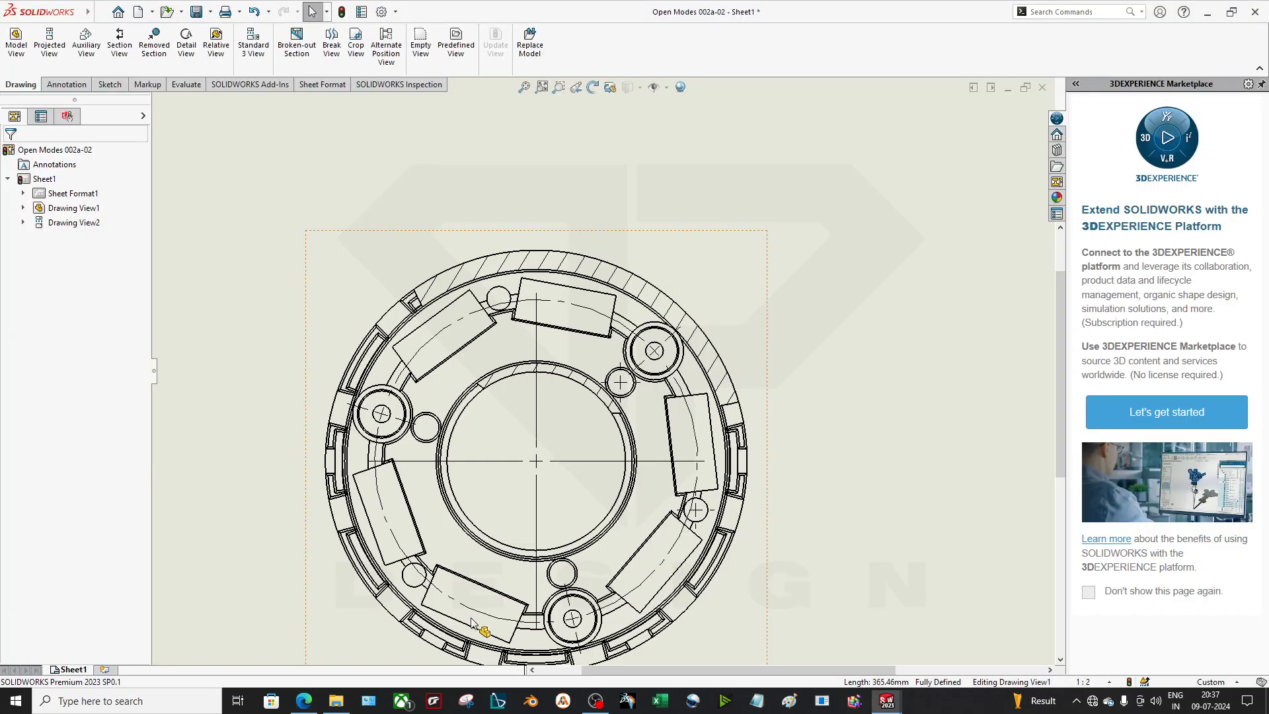
key(alt+Tab)
key(alt+Tab)
- Remove the broken-out section and delete its closed spline from the front view
click(771, 394)
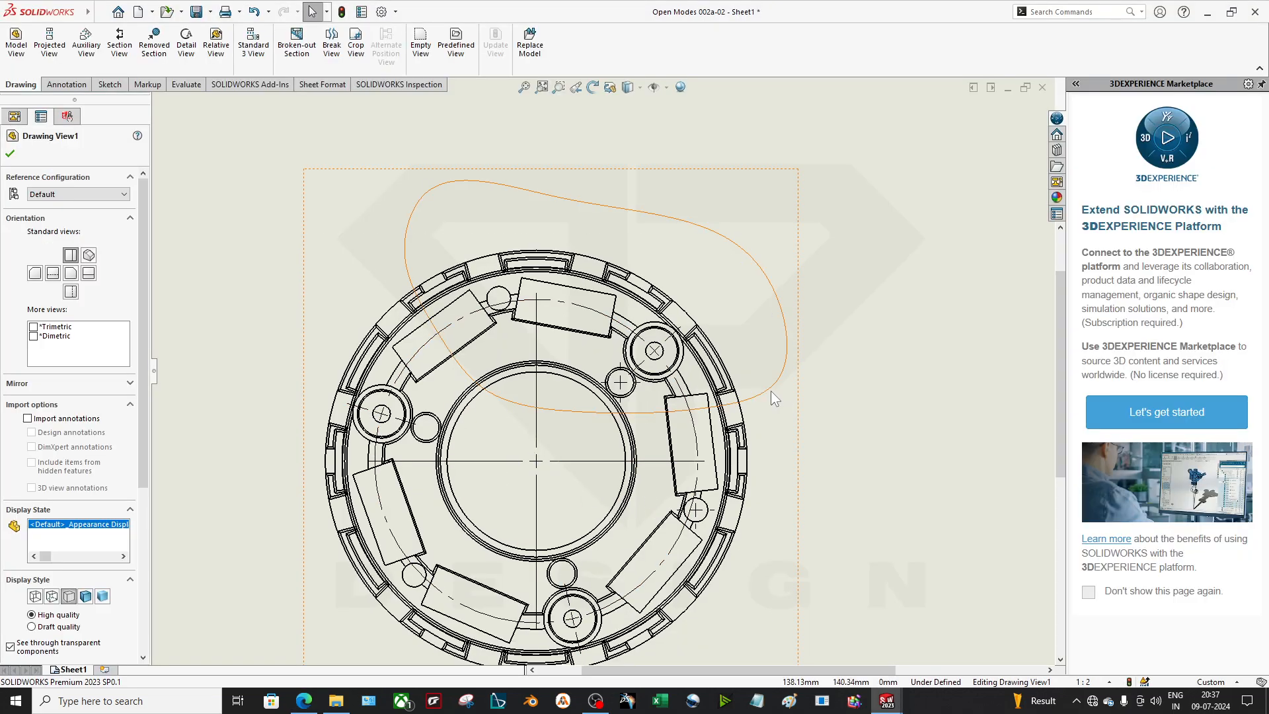
click(770, 391)
key(Delete)
- Switch to the exam PDF and review question 1's views A and B
key(alt+Tab)
scroll(672, 419, up, 7)
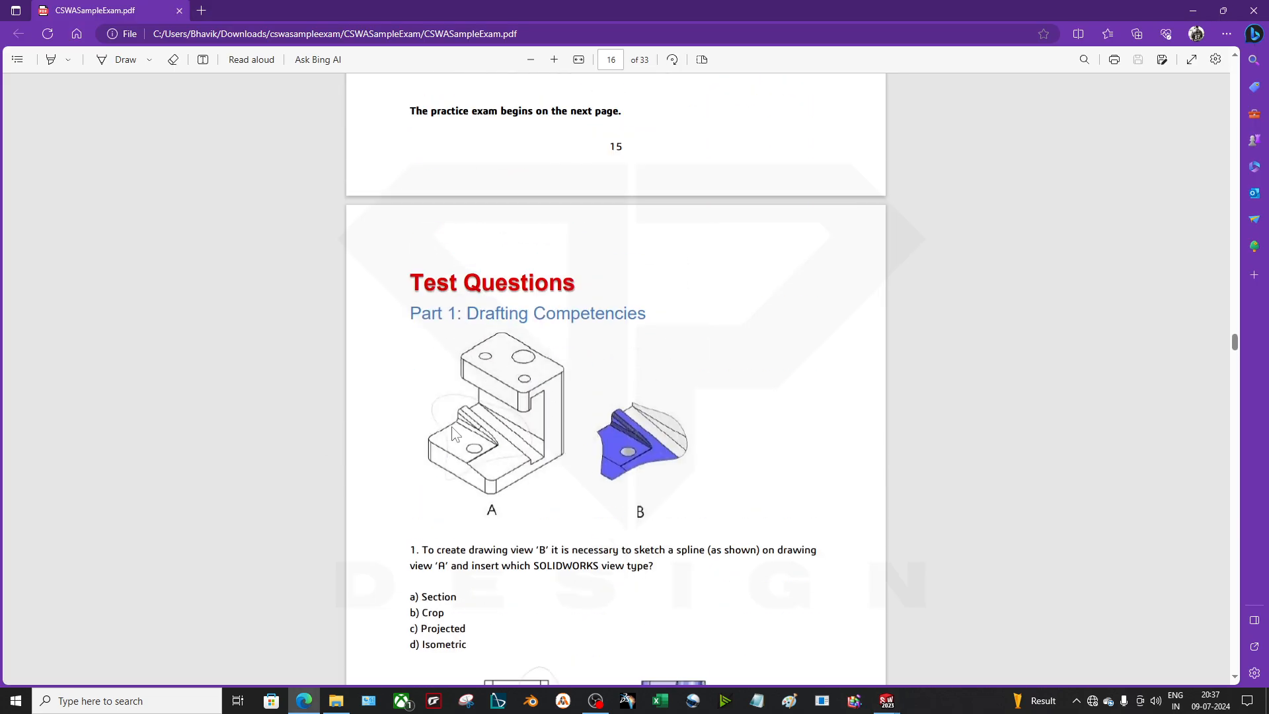
scroll(514, 332, down, 2)
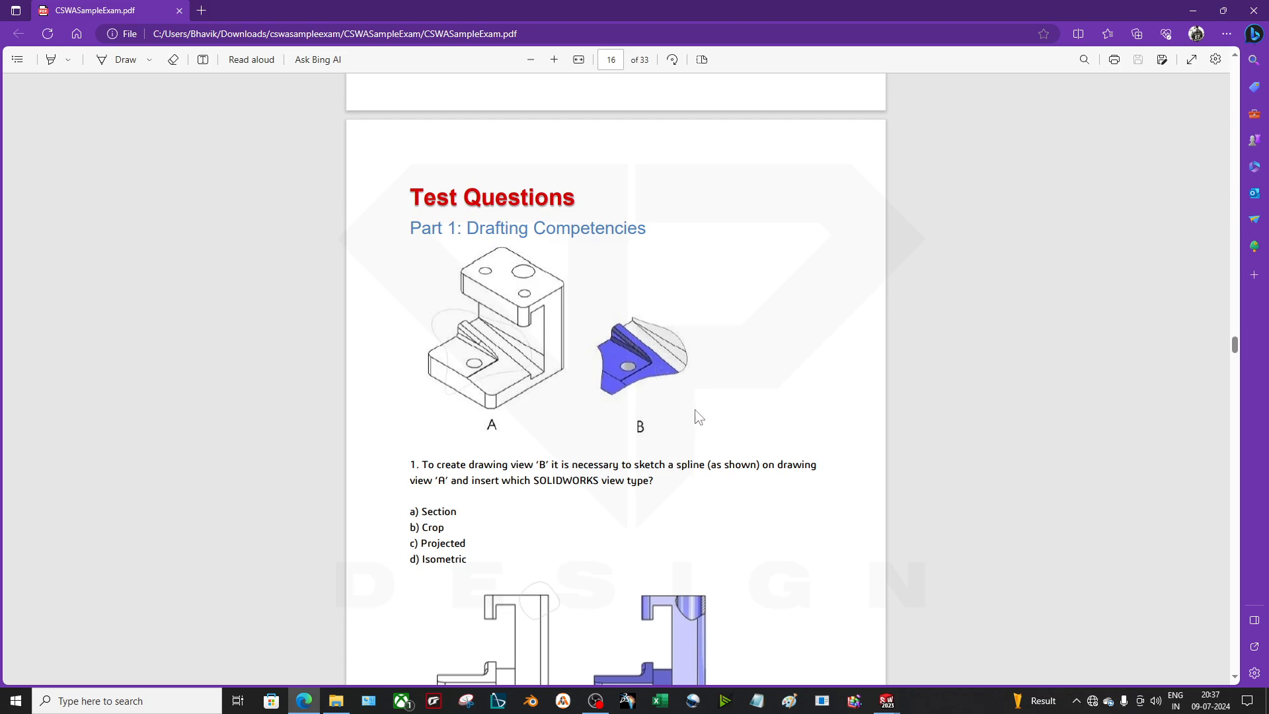
- Return to the SOLIDWORKS drawing and sketch a circle about 149 mm in diameter overlapping the upper part of the front view
key(alt+Tab)
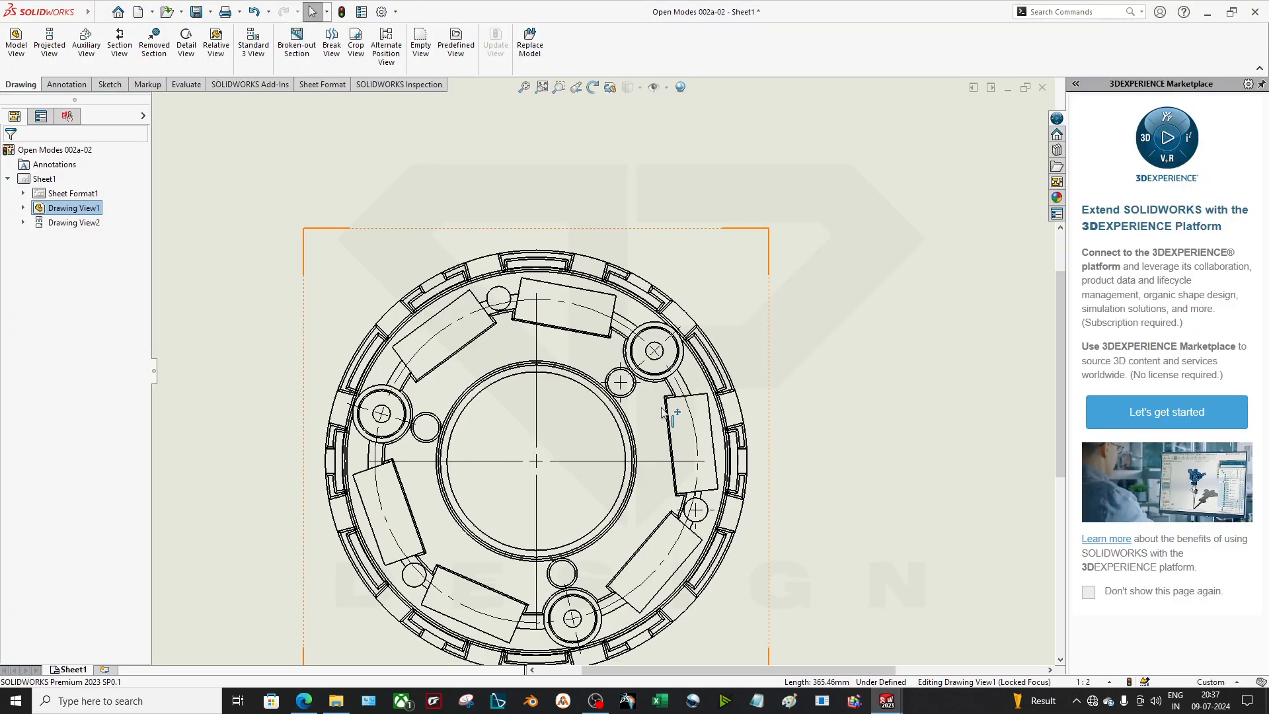
click(108, 85)
click(55, 49)
click(82, 33)
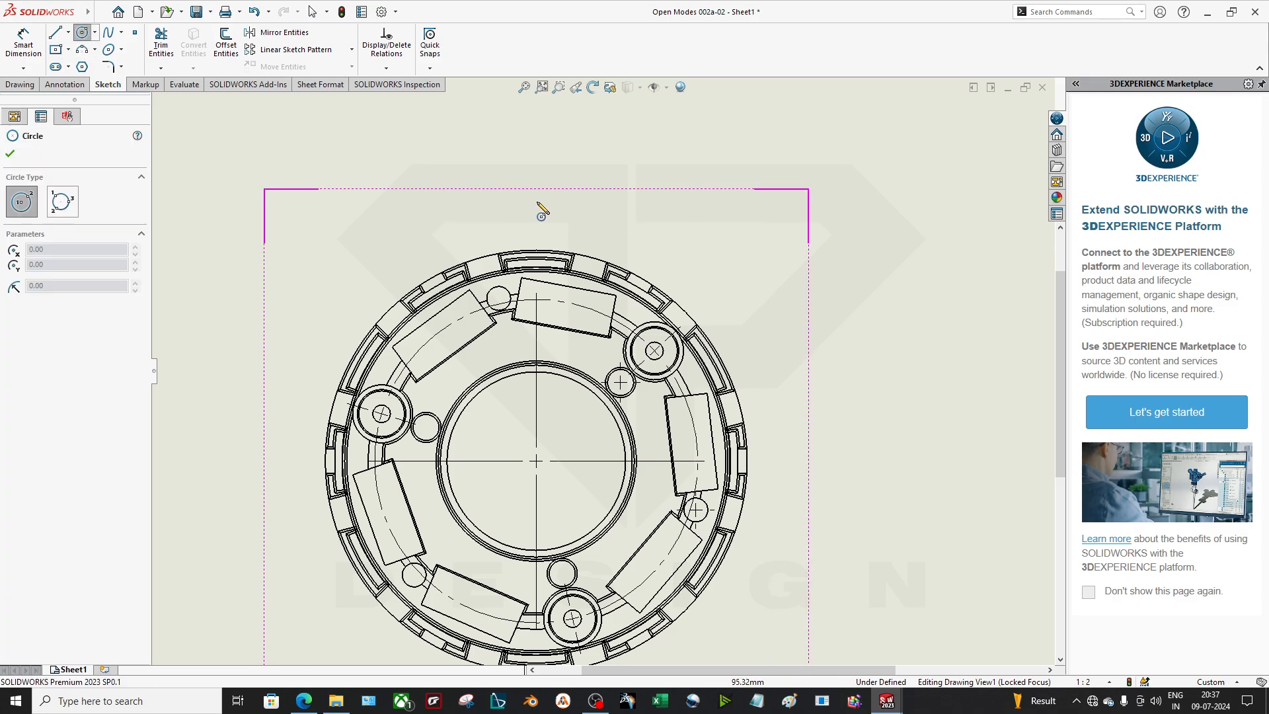
click(471, 221)
click(557, 406)
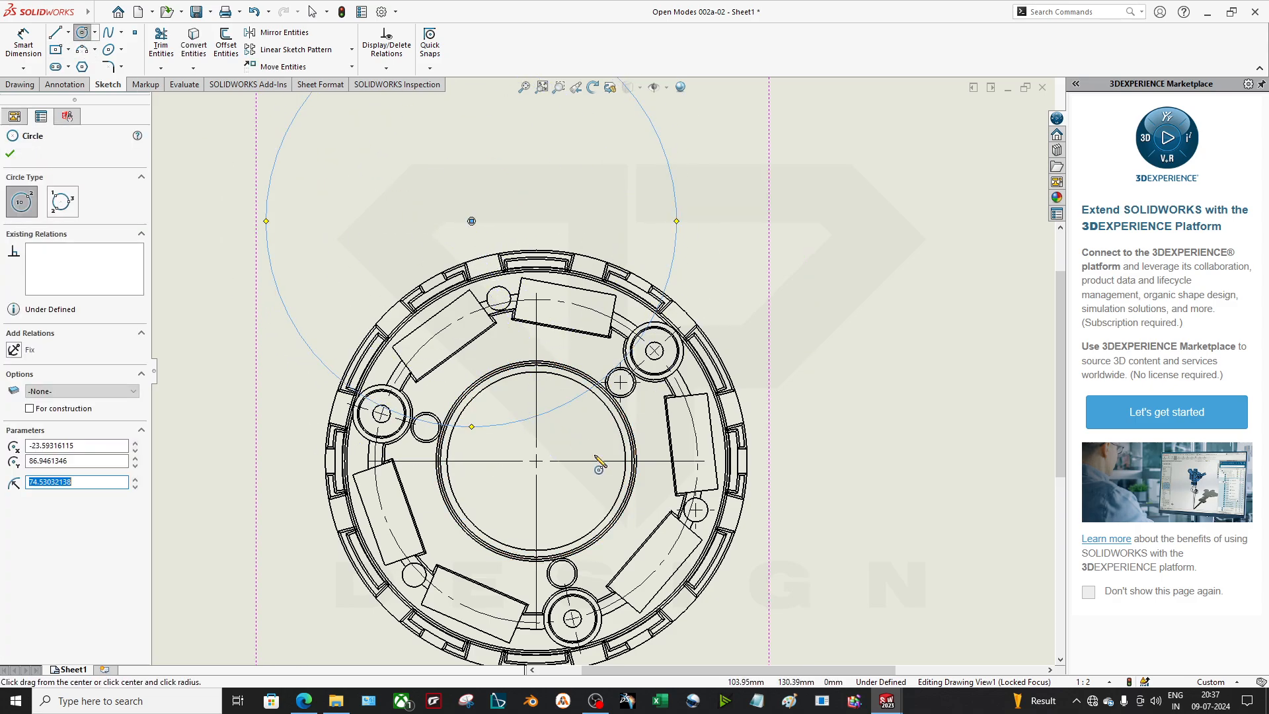
scroll(599, 467, up, 1)
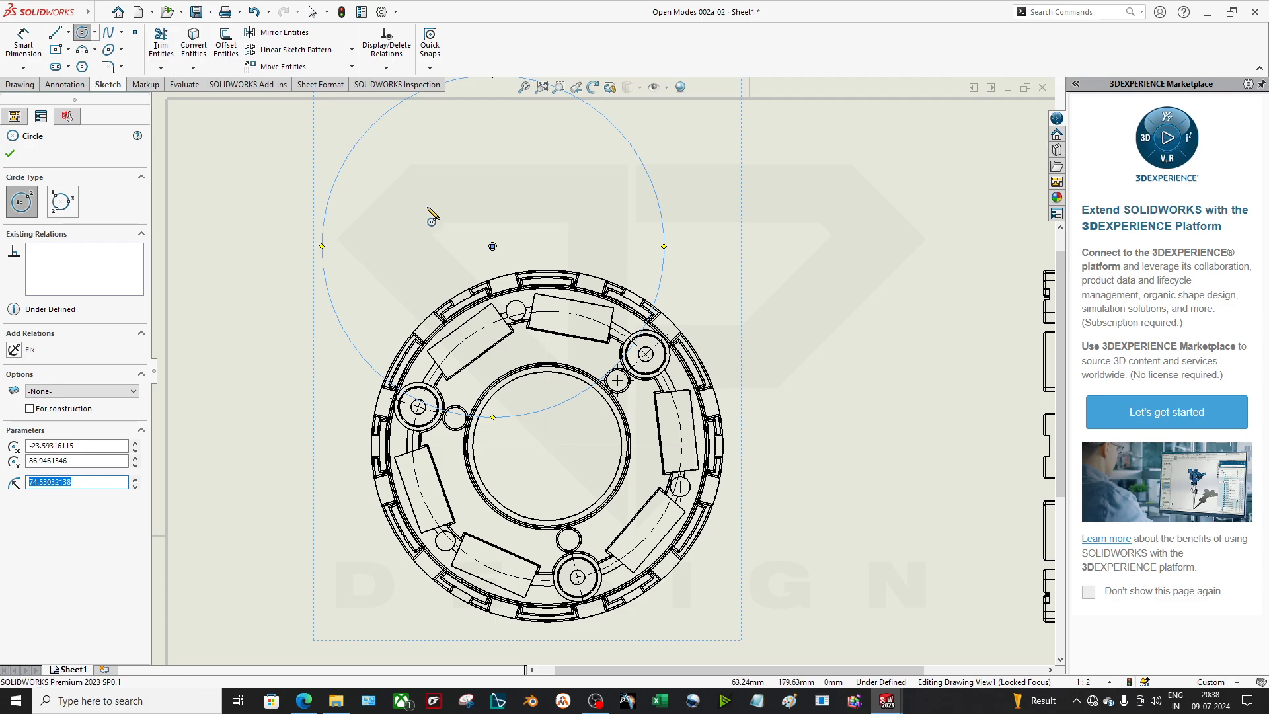
key(Escape)
click(694, 242)
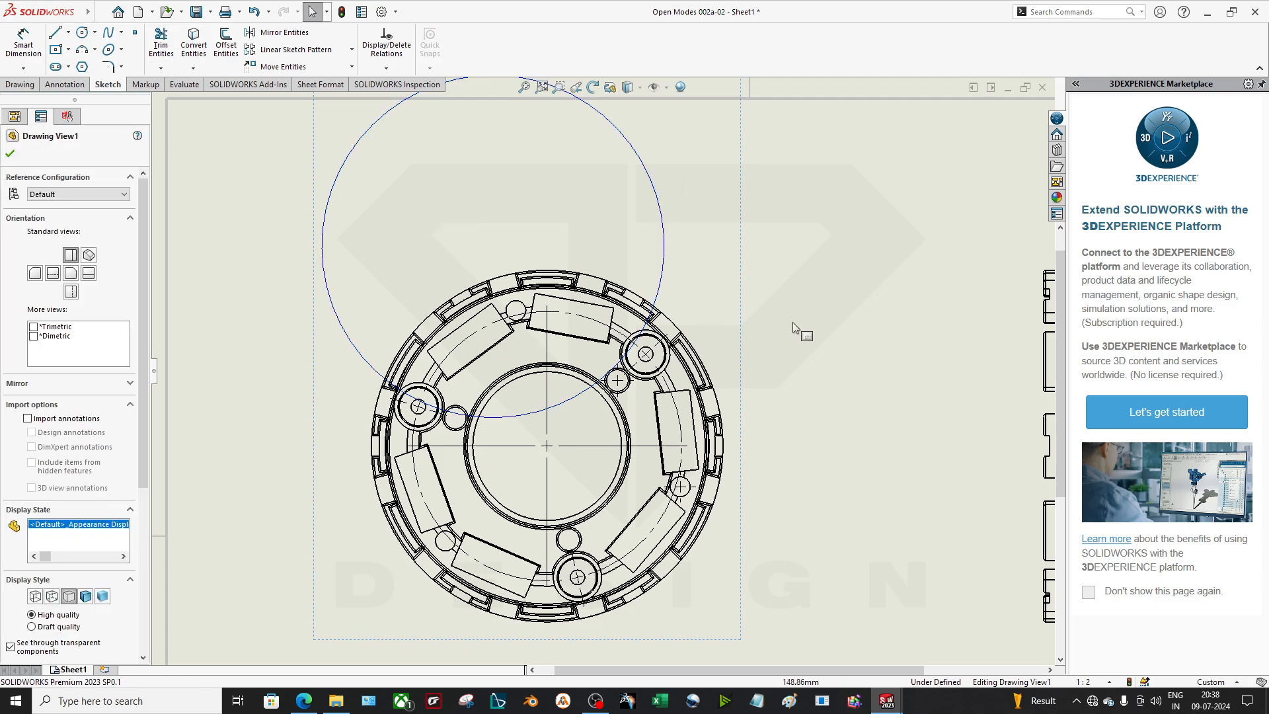
- Try to crop the front view to the sketched circle with Crop View, then leave the command
click(20, 84)
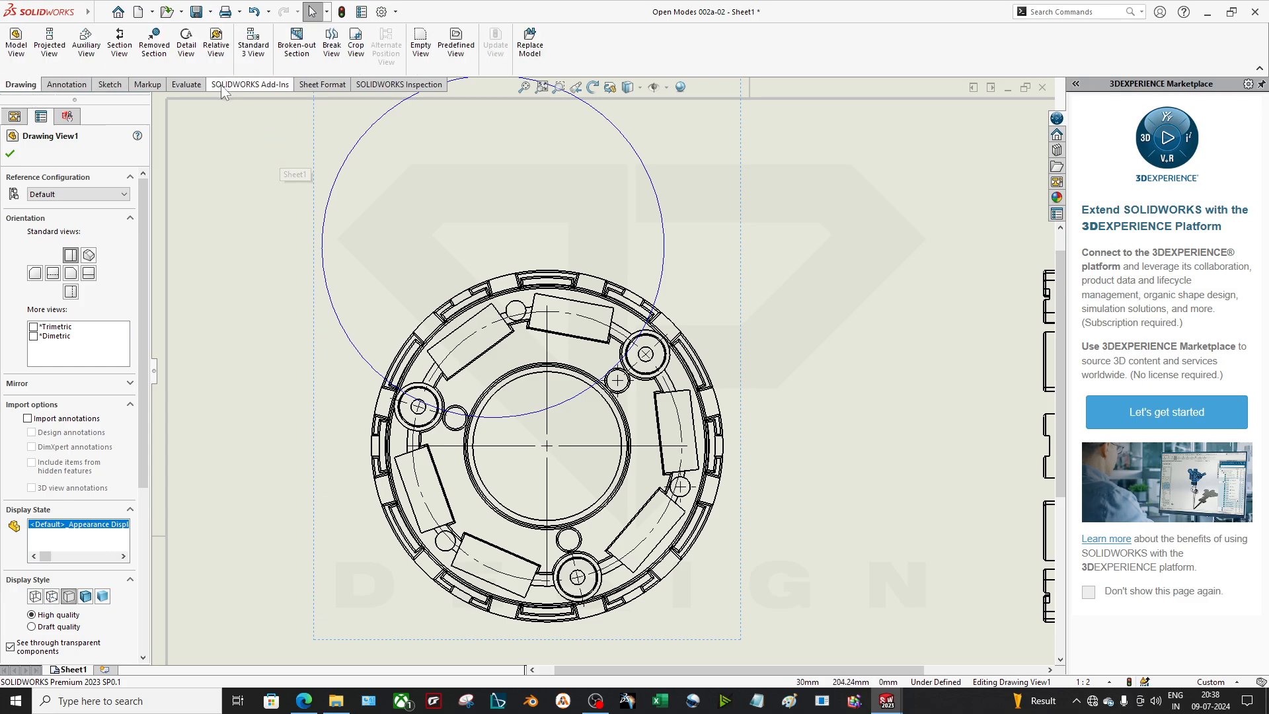
click(356, 41)
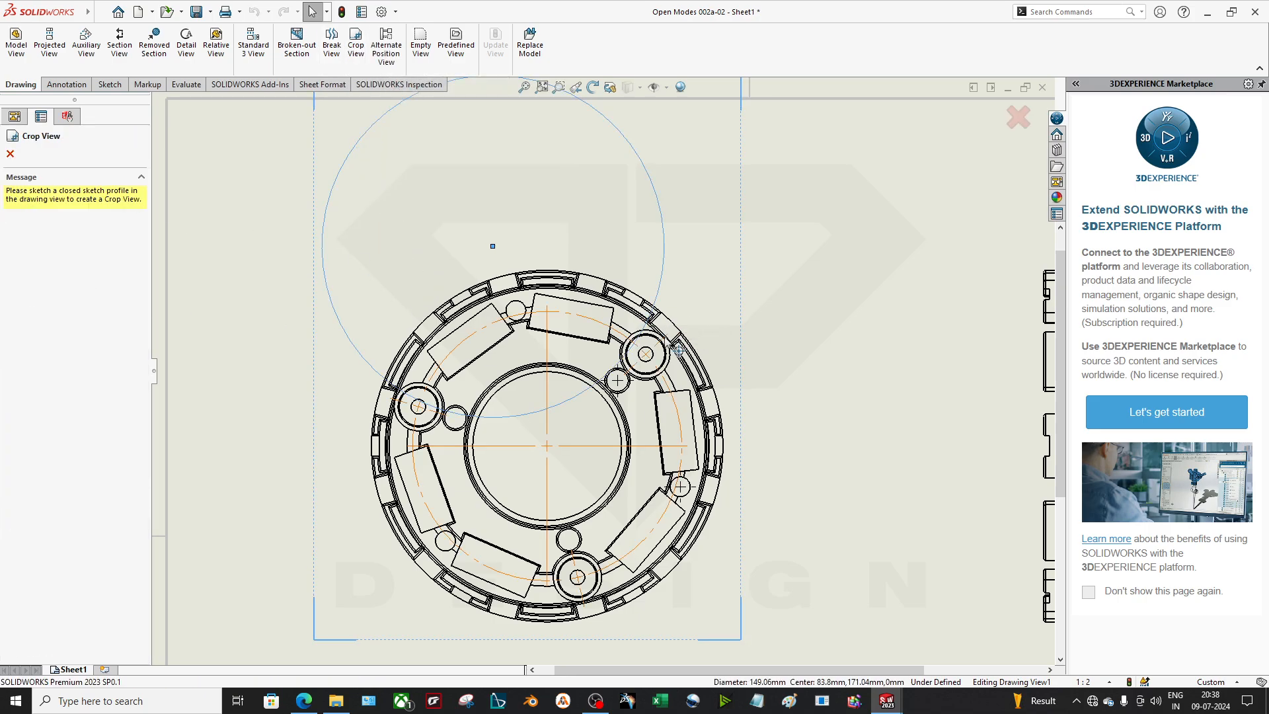
click(671, 331)
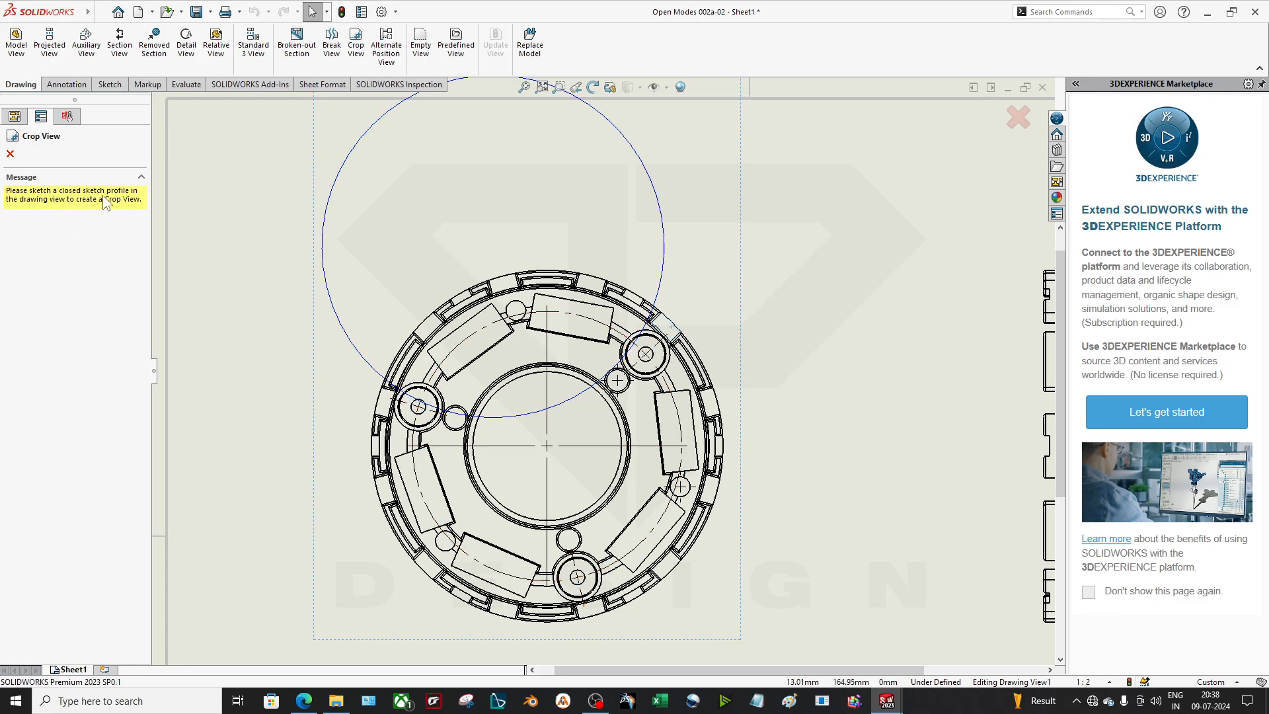
click(323, 207)
key(Escape)
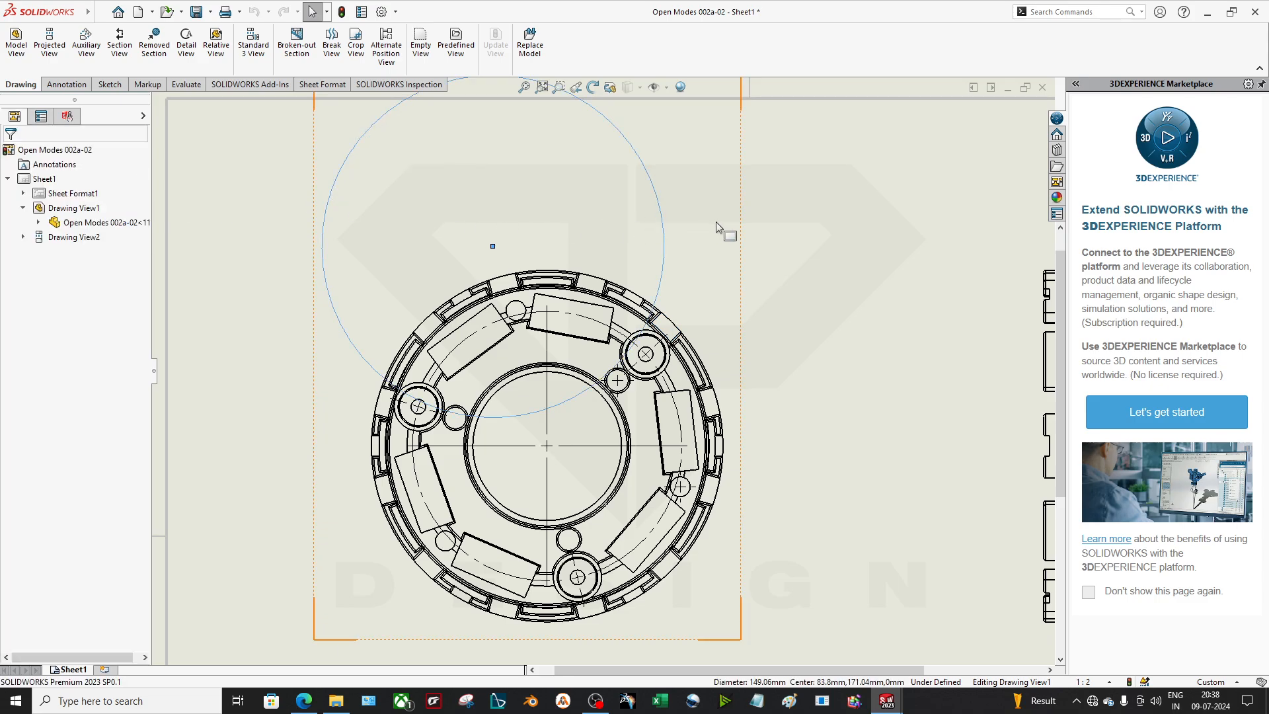
- Move the sketched circle down and slightly right so that it overlaps more of the front view
key(f)
click(639, 336)
click(632, 305)
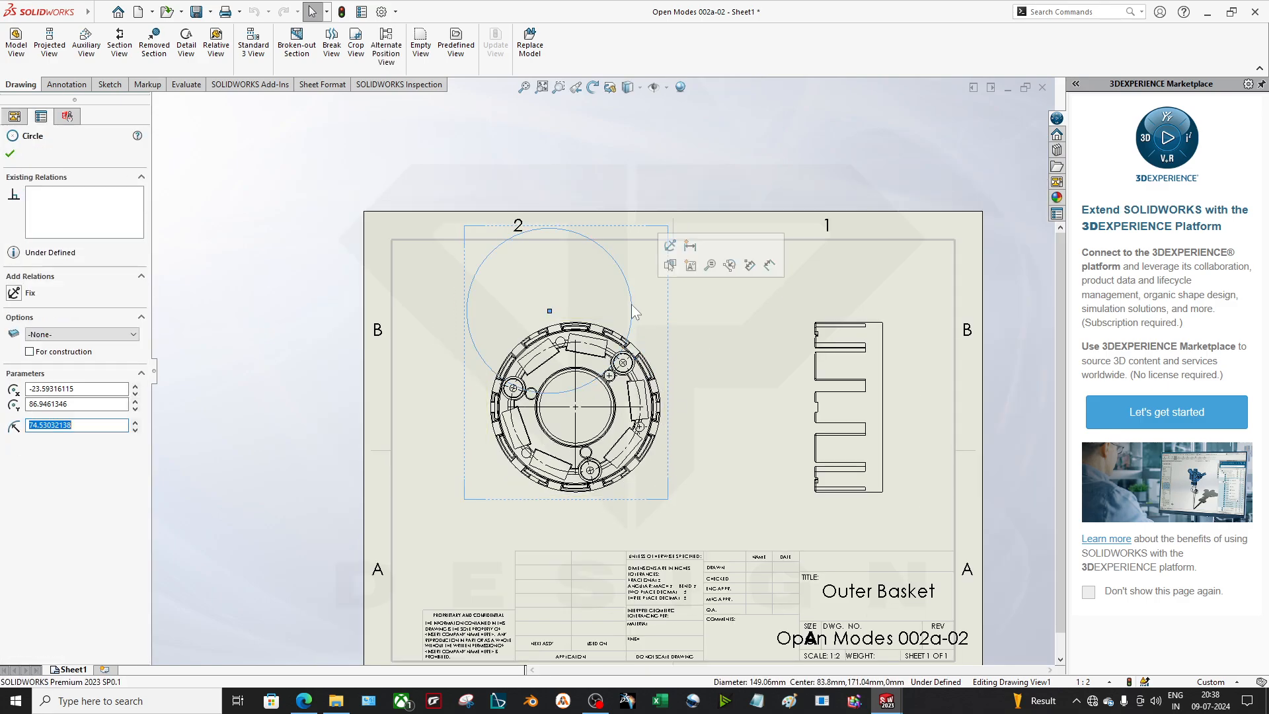
click(636, 319)
key(Escape)
click(631, 316)
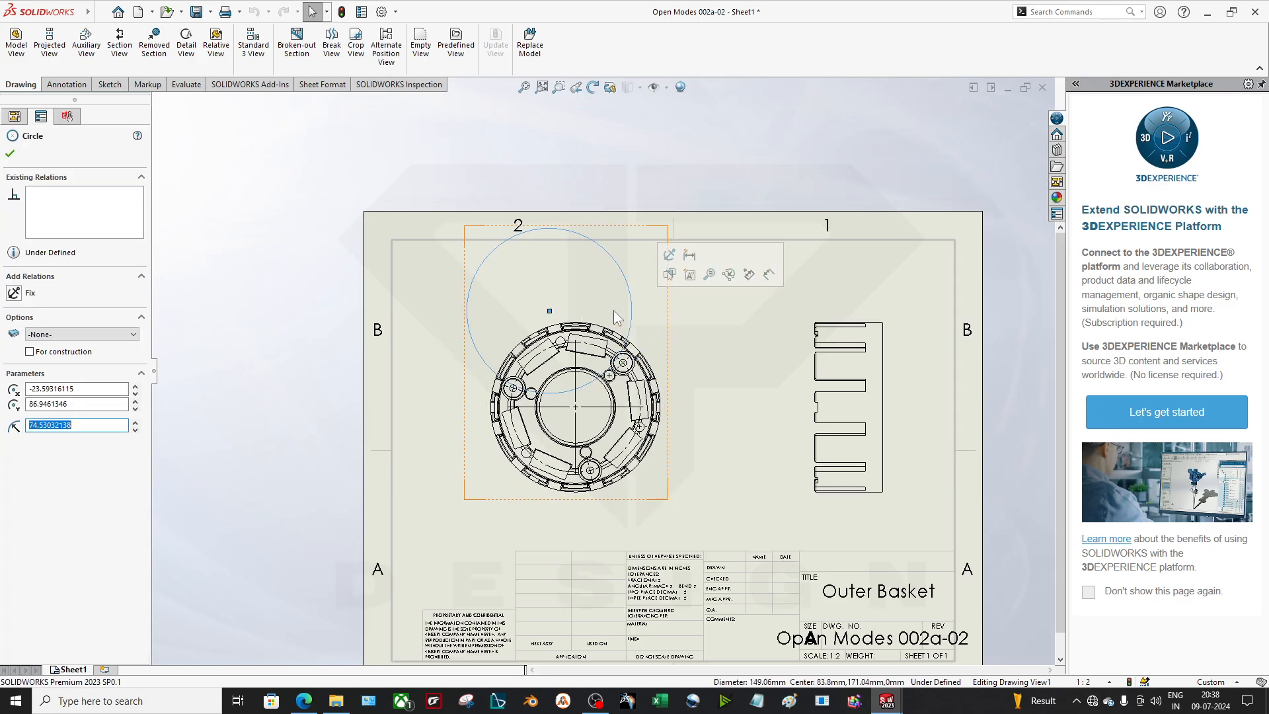
drag(550, 312, 565, 359)
- Try to crop the front view to the repositioned 149 mm circle with Crop View
click(801, 393)
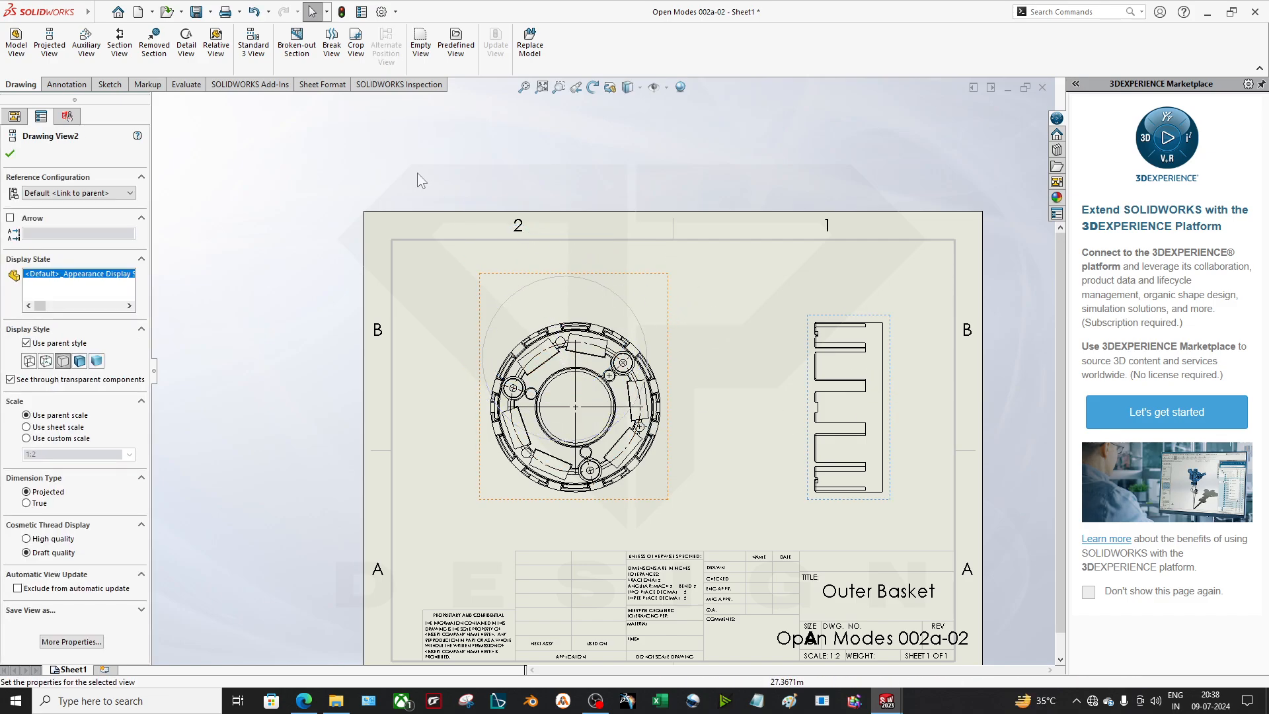
click(356, 43)
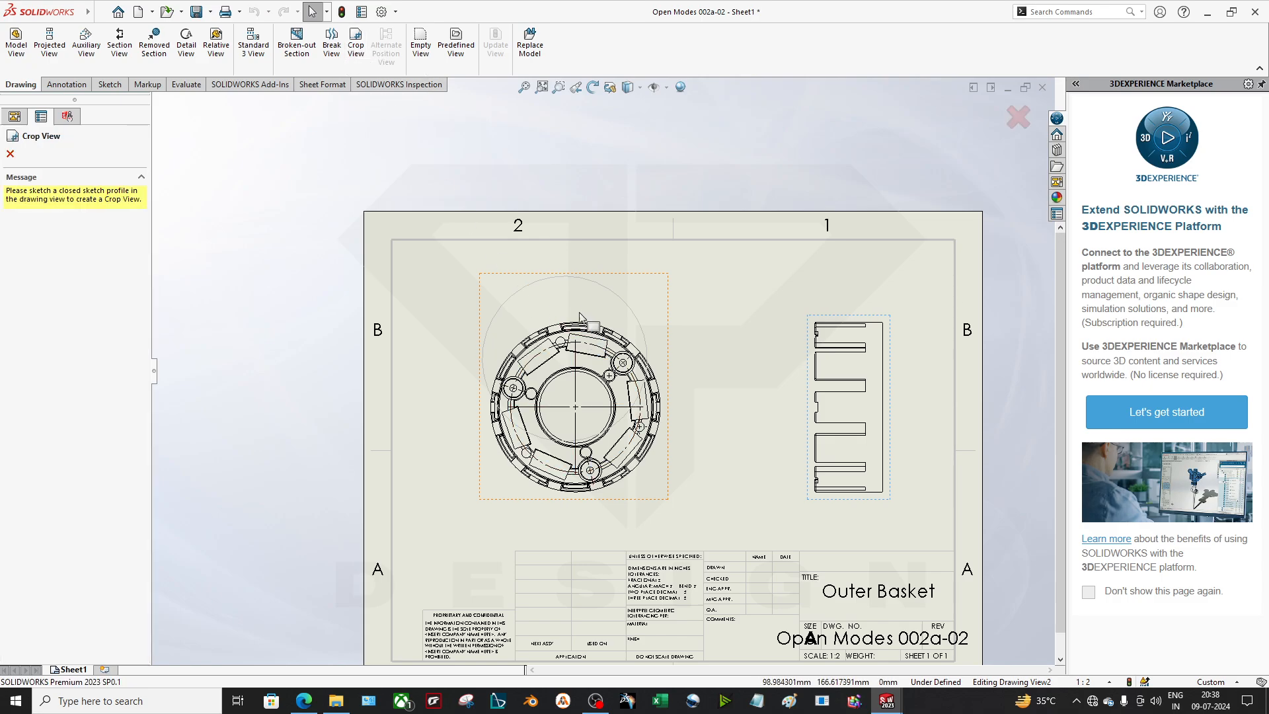
click(587, 281)
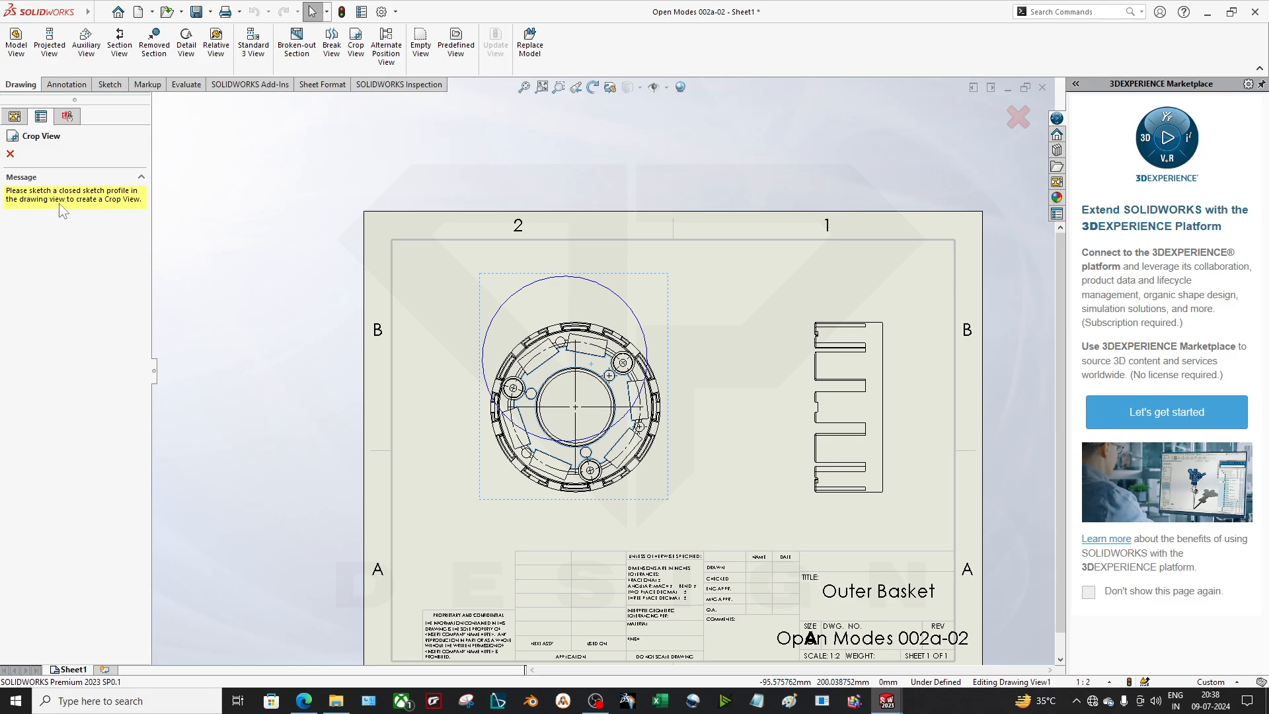
key(Escape)
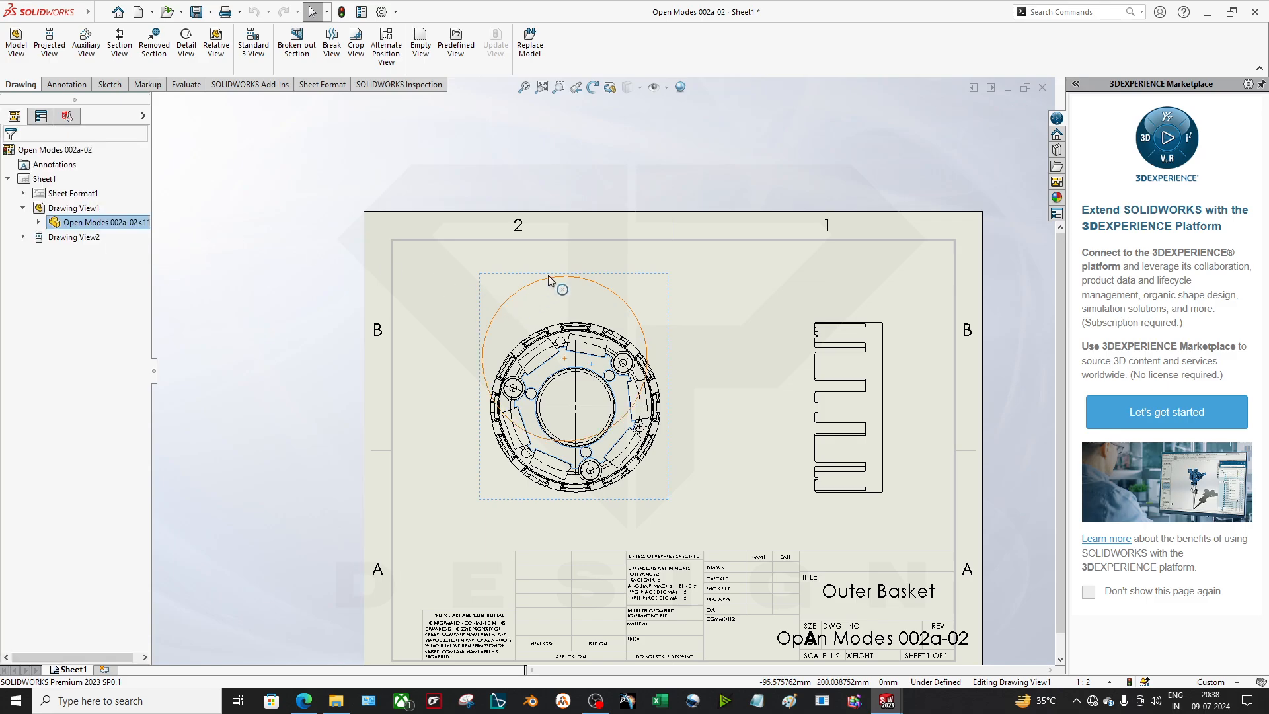
- Replace the large circle on the front view with a sketched circle about 44 mm in radius across its upper half
click(549, 283)
key(Delete)
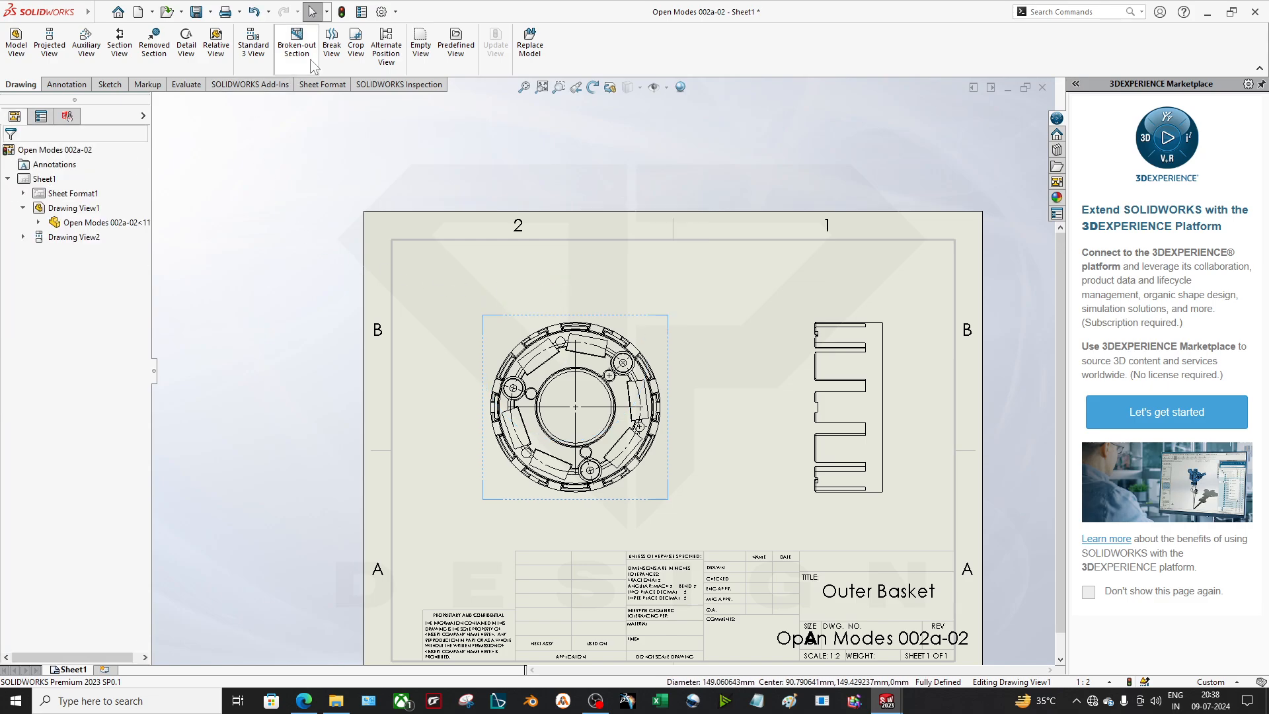
click(355, 45)
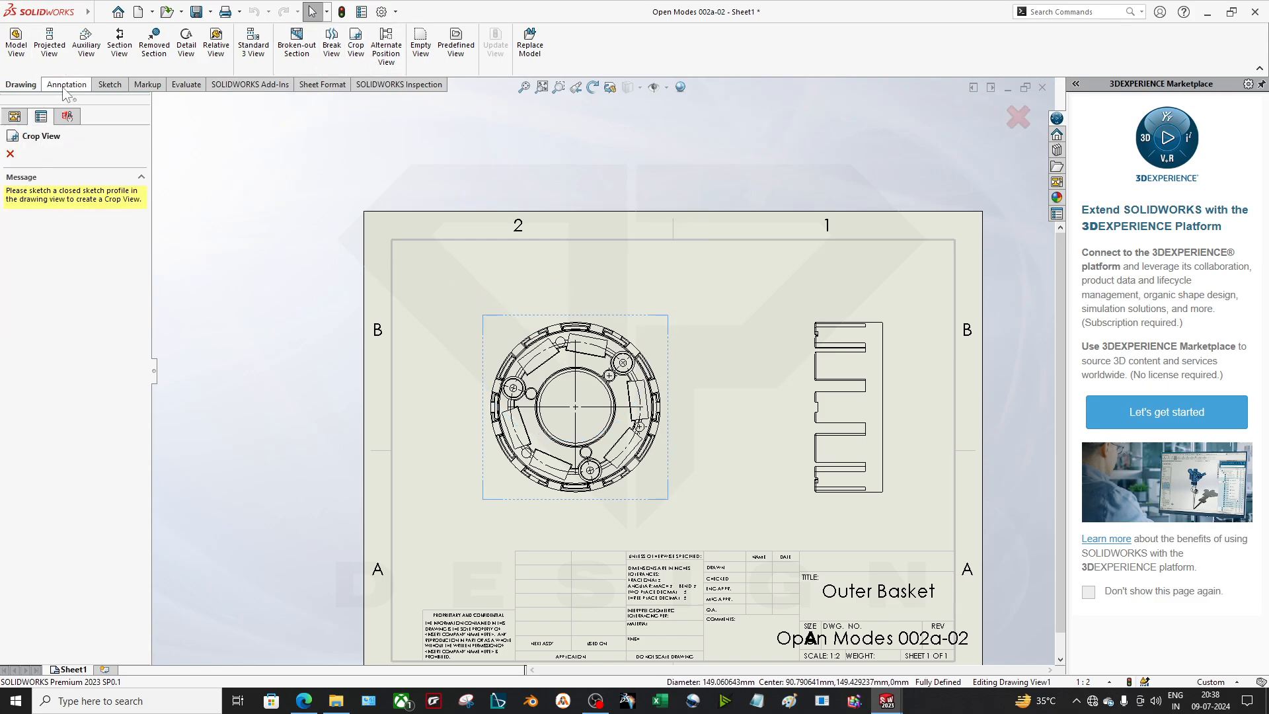
click(96, 85)
click(82, 32)
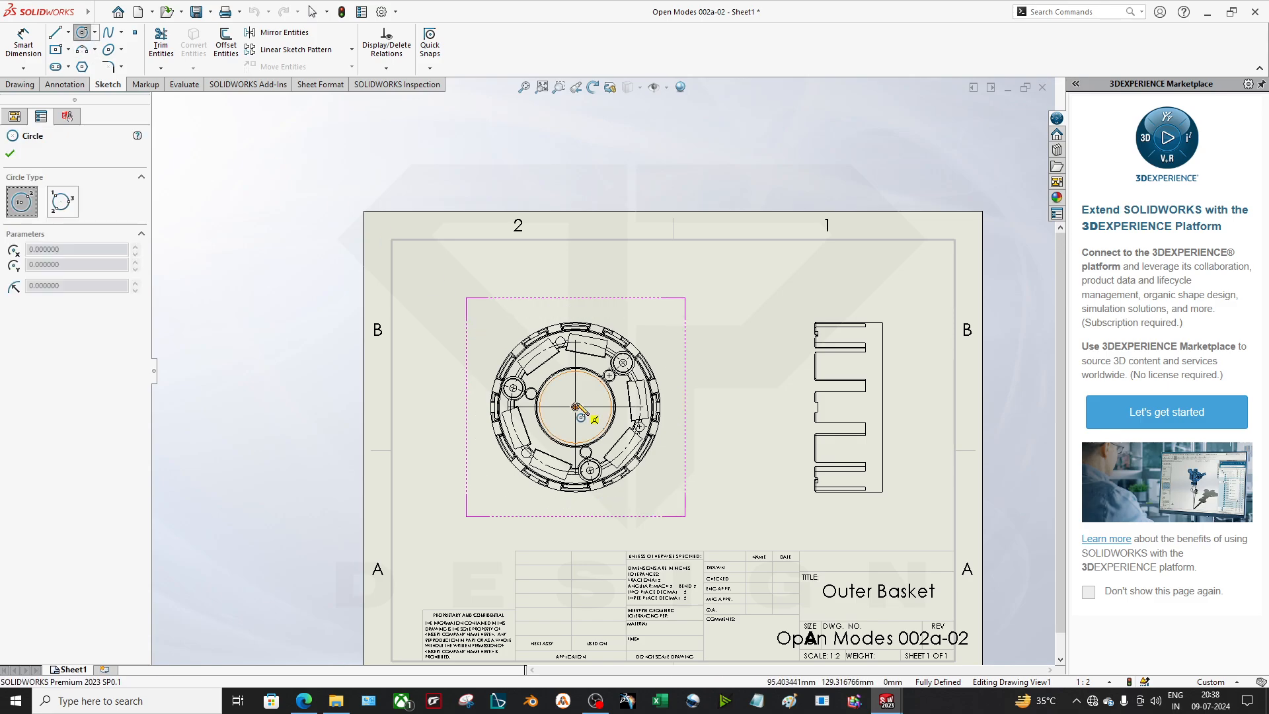
click(562, 357)
click(572, 411)
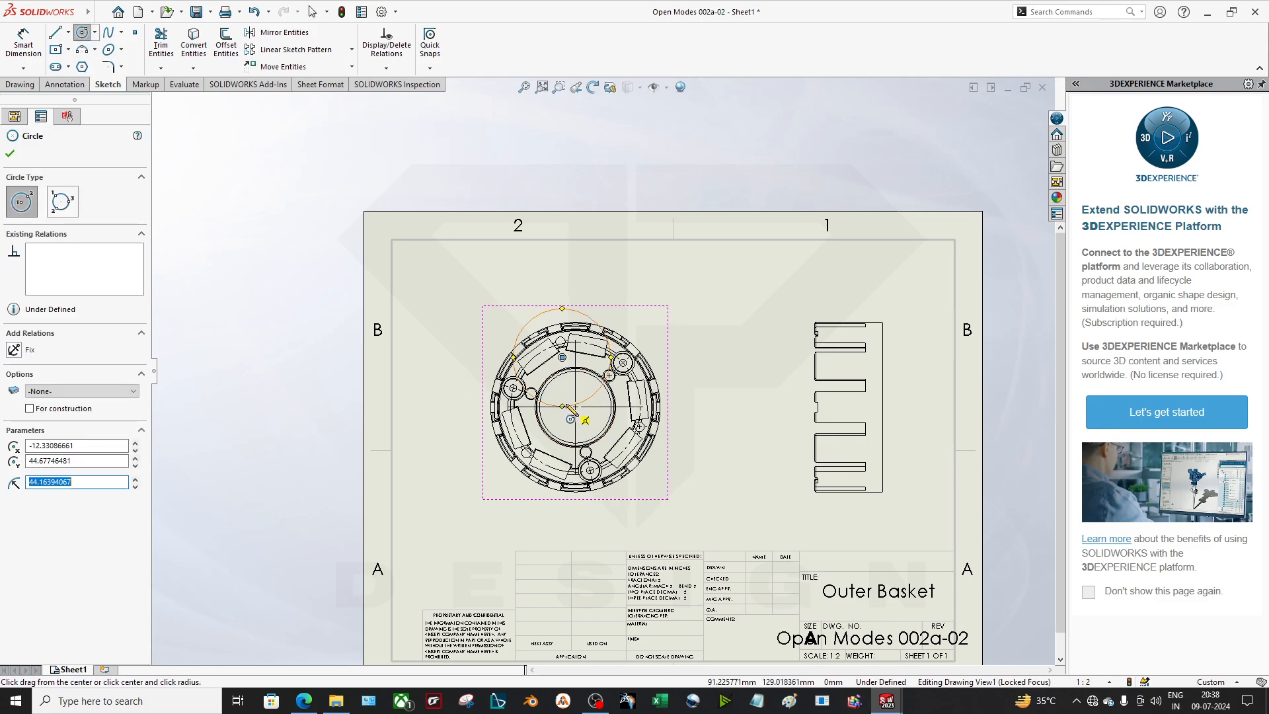
click(9, 153)
key(Return)
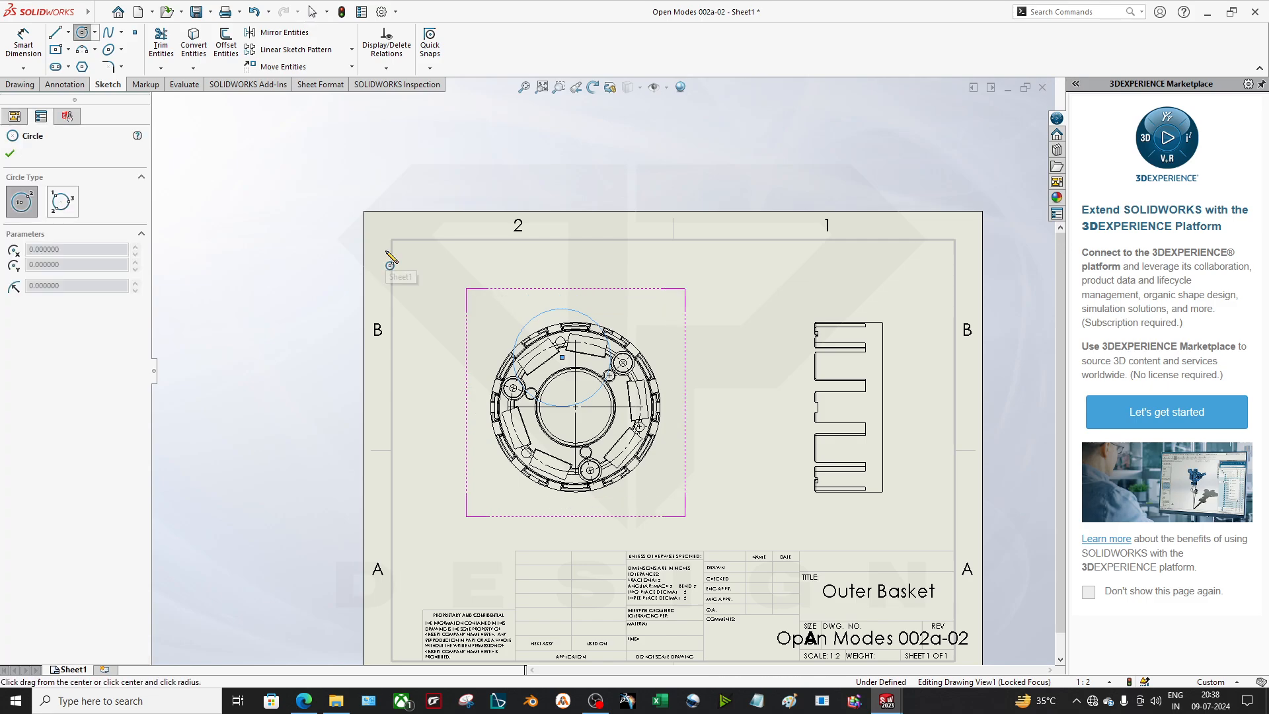
click(10, 153)
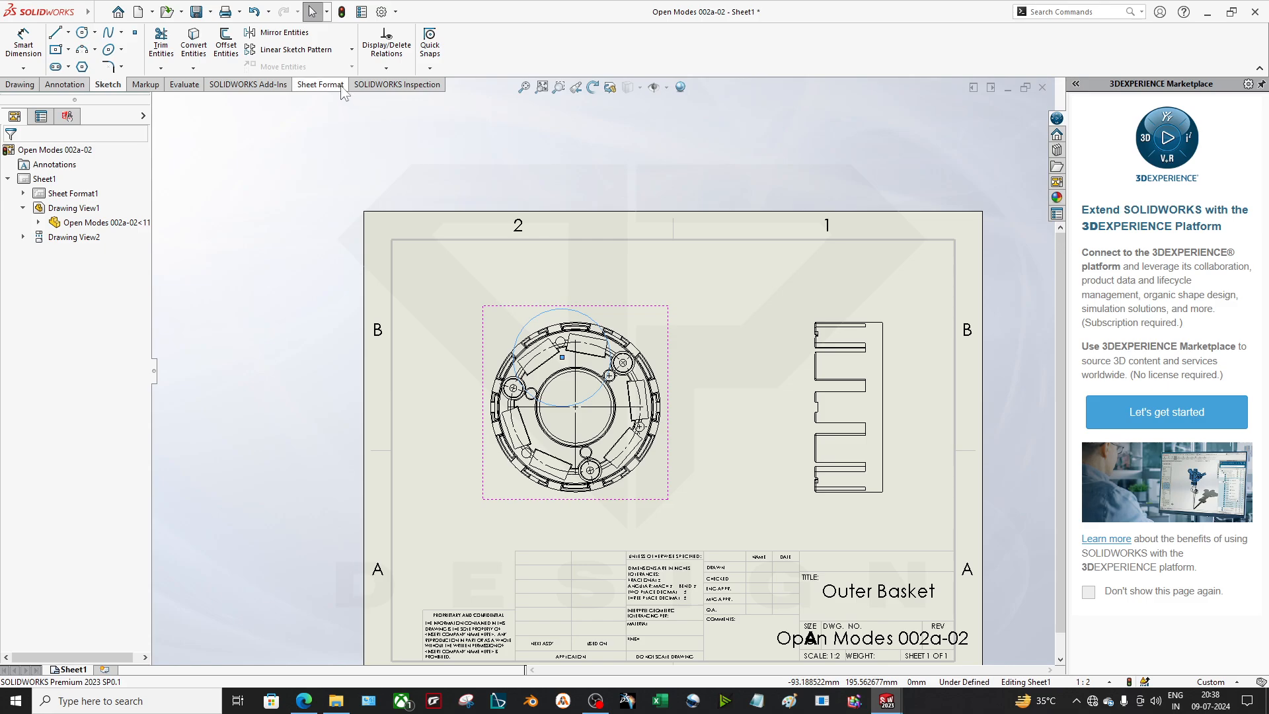
- Crop the front view to the newly sketched circle with Crop View
click(20, 84)
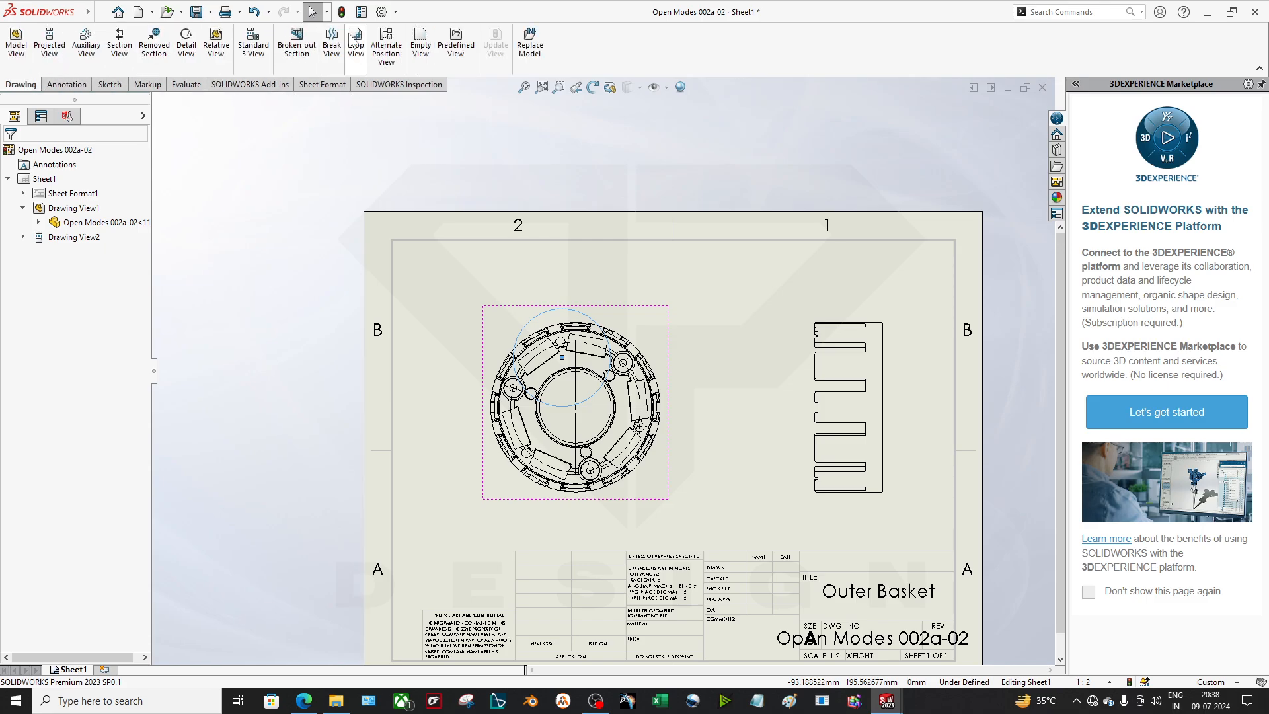
click(353, 41)
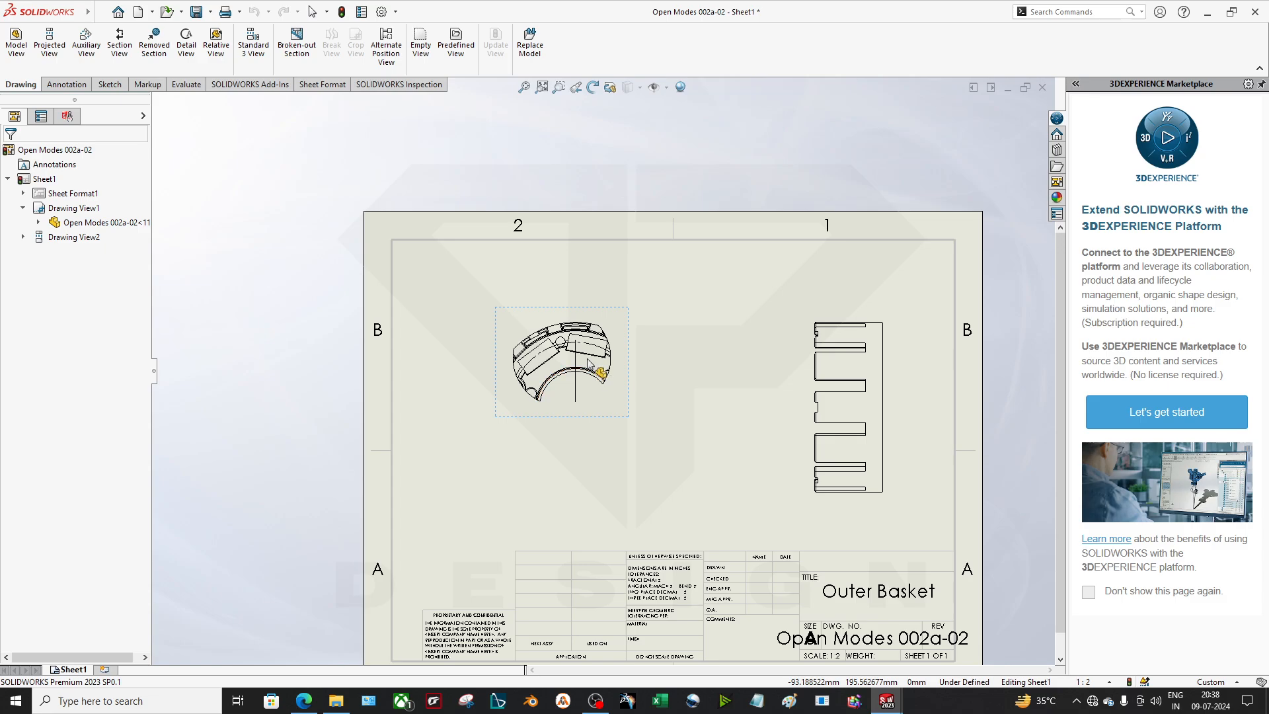
scroll(590, 364, down, 4)
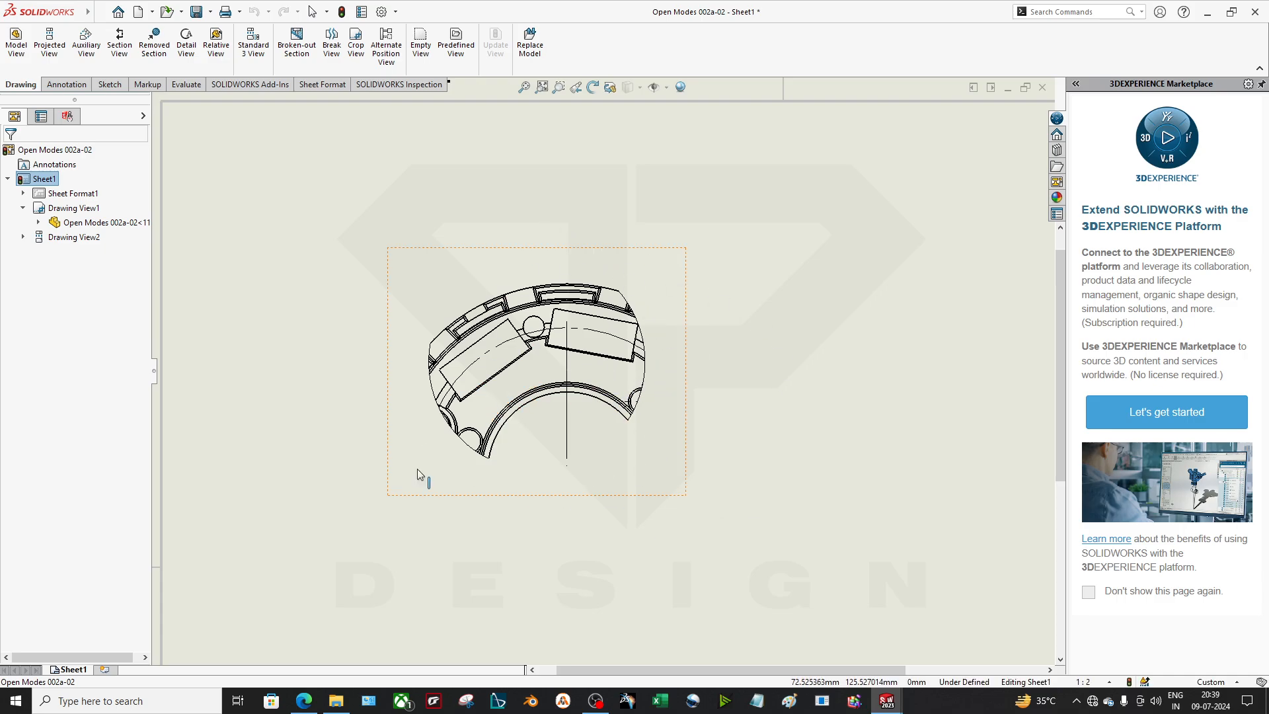
- Switch to the exam PDF and go through the Tool Block questions to Part 3: Assembly Modeling
key(alt+Tab)
scroll(676, 314, down, 1)
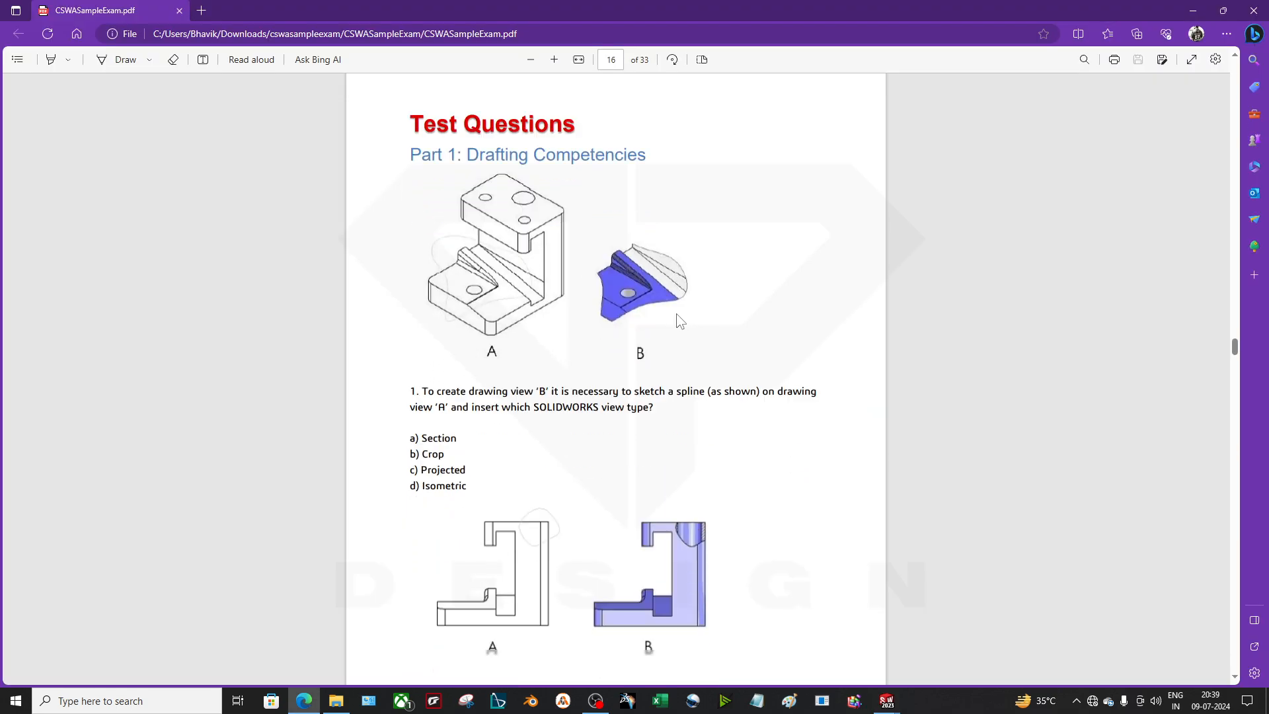
scroll(674, 314, down, 20)
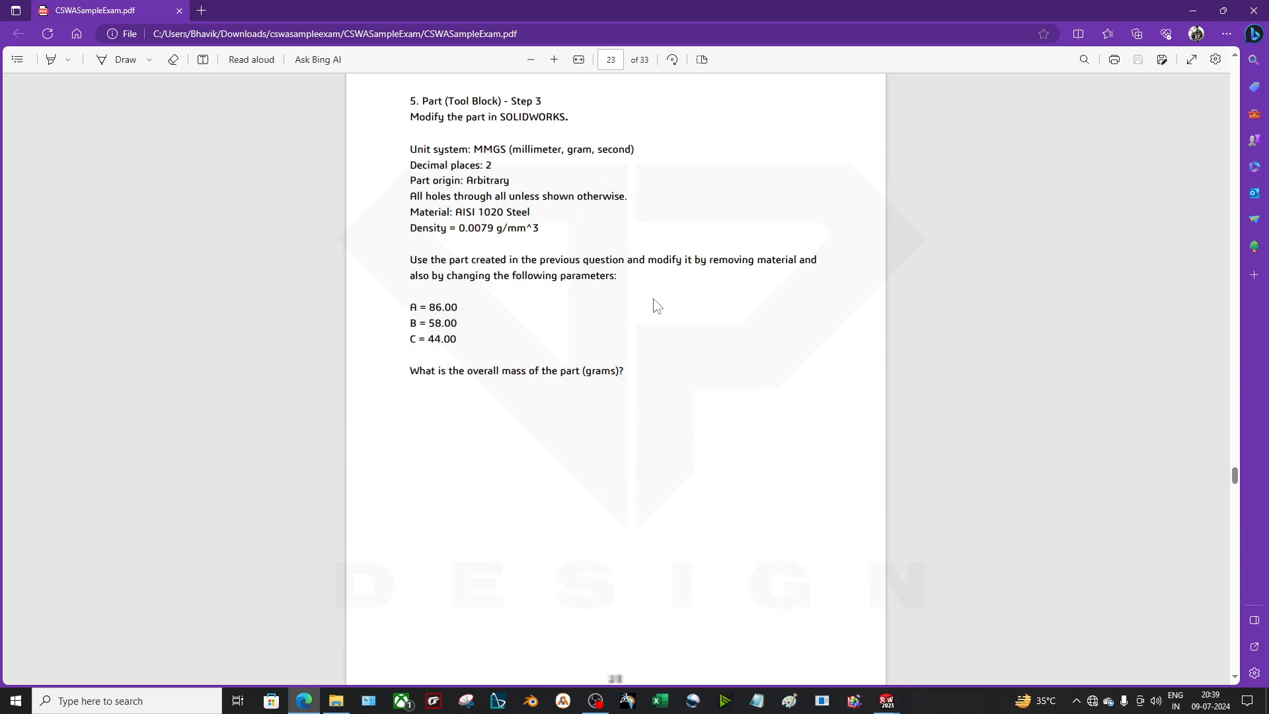
scroll(656, 305, down, 14)
scroll(615, 295, up, 6)
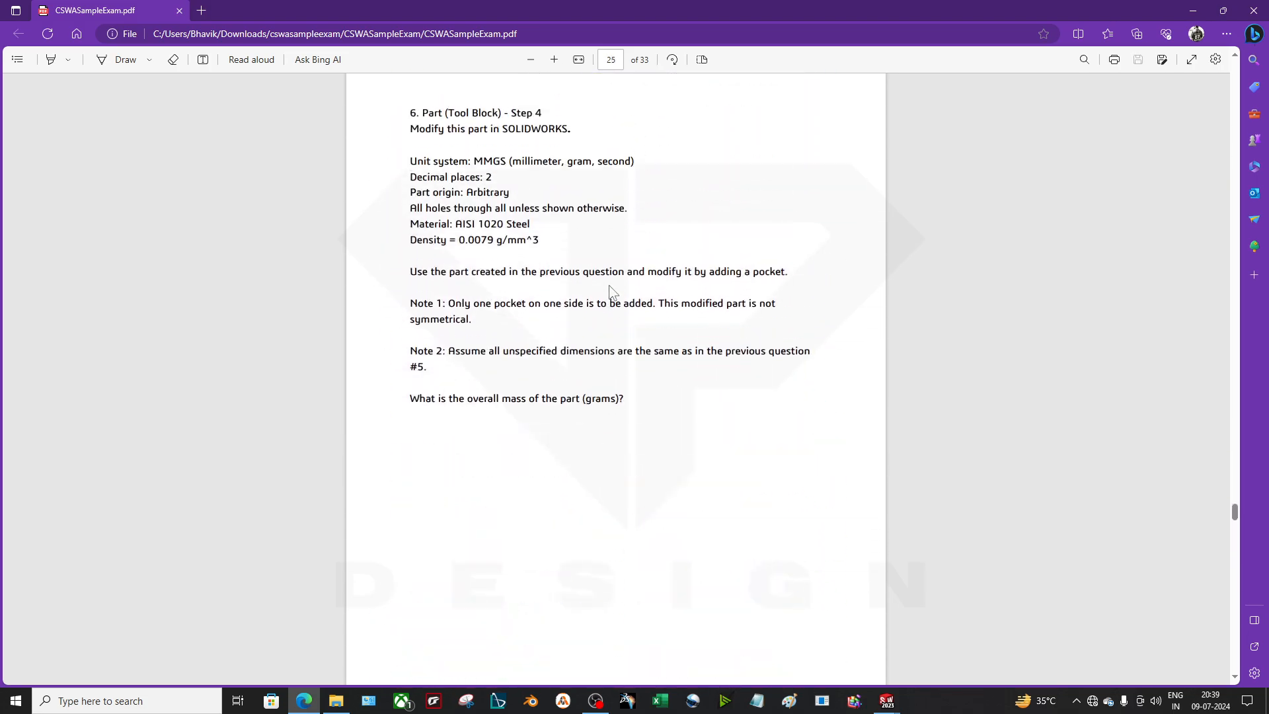
scroll(610, 286, up, 6)
scroll(609, 286, down, 15)
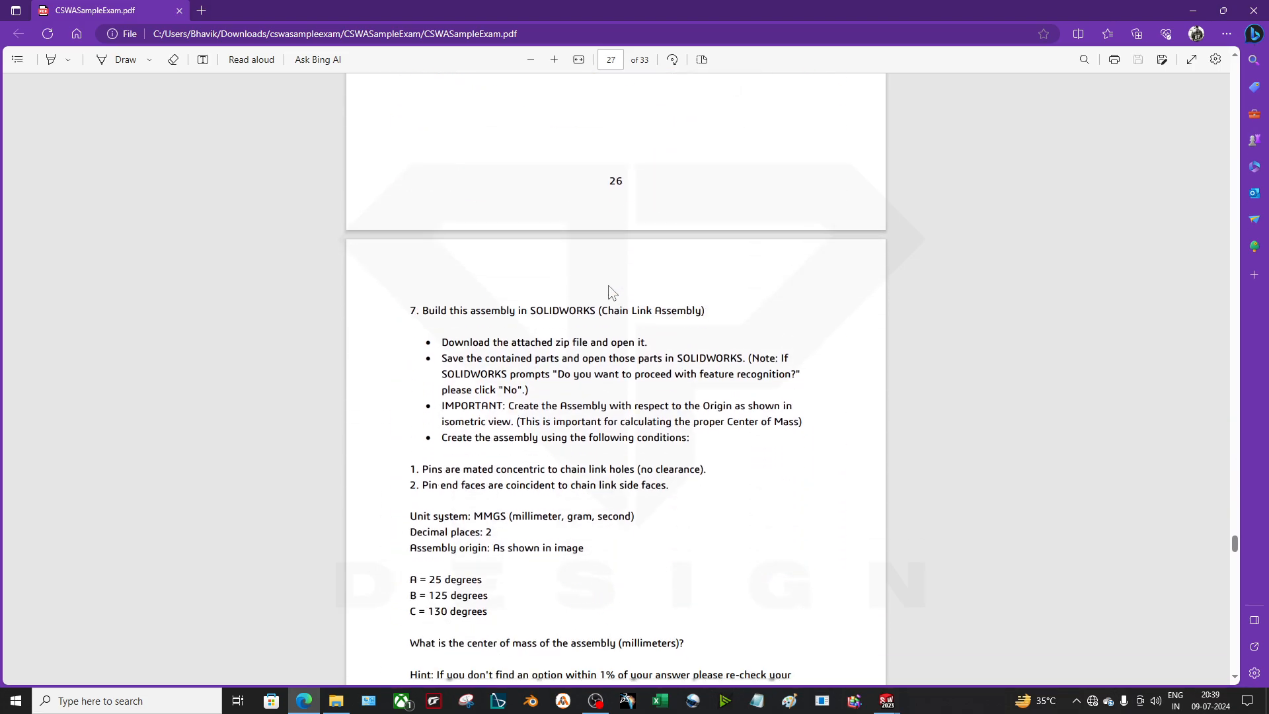
scroll(610, 291, down, 10)
scroll(609, 291, up, 8)
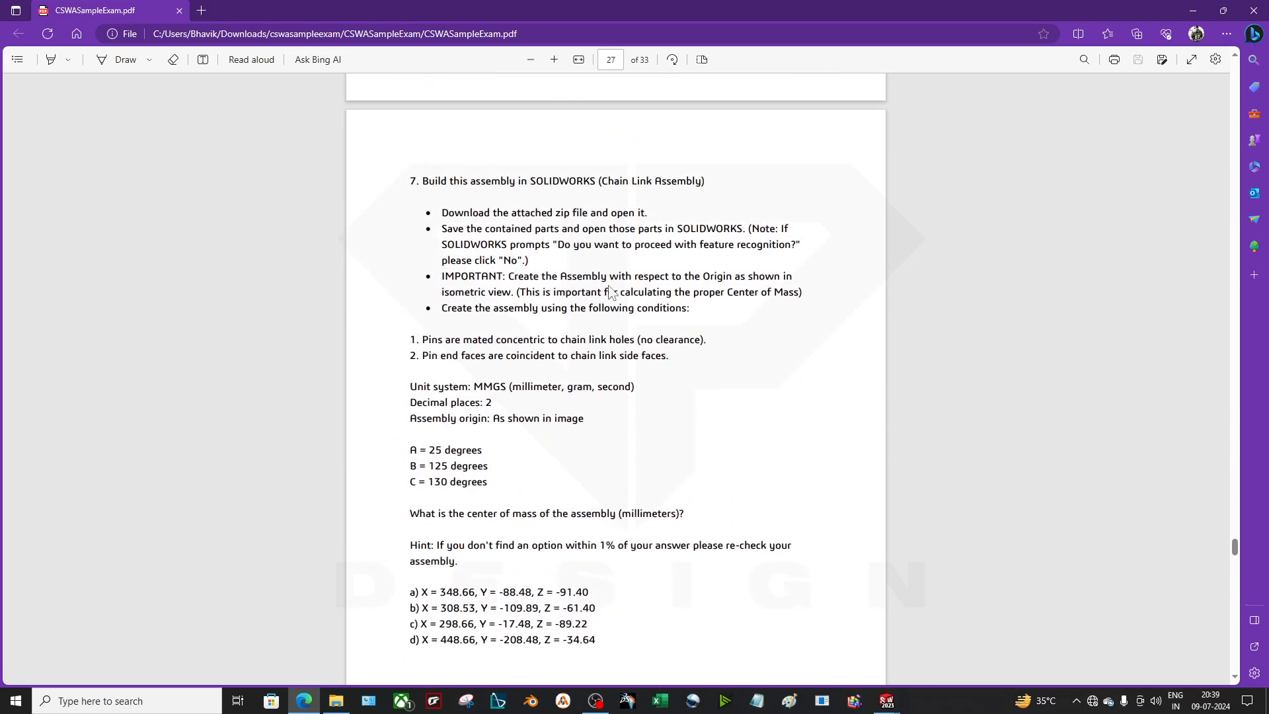
scroll(609, 292, up, 10)
scroll(582, 371, down, 15)
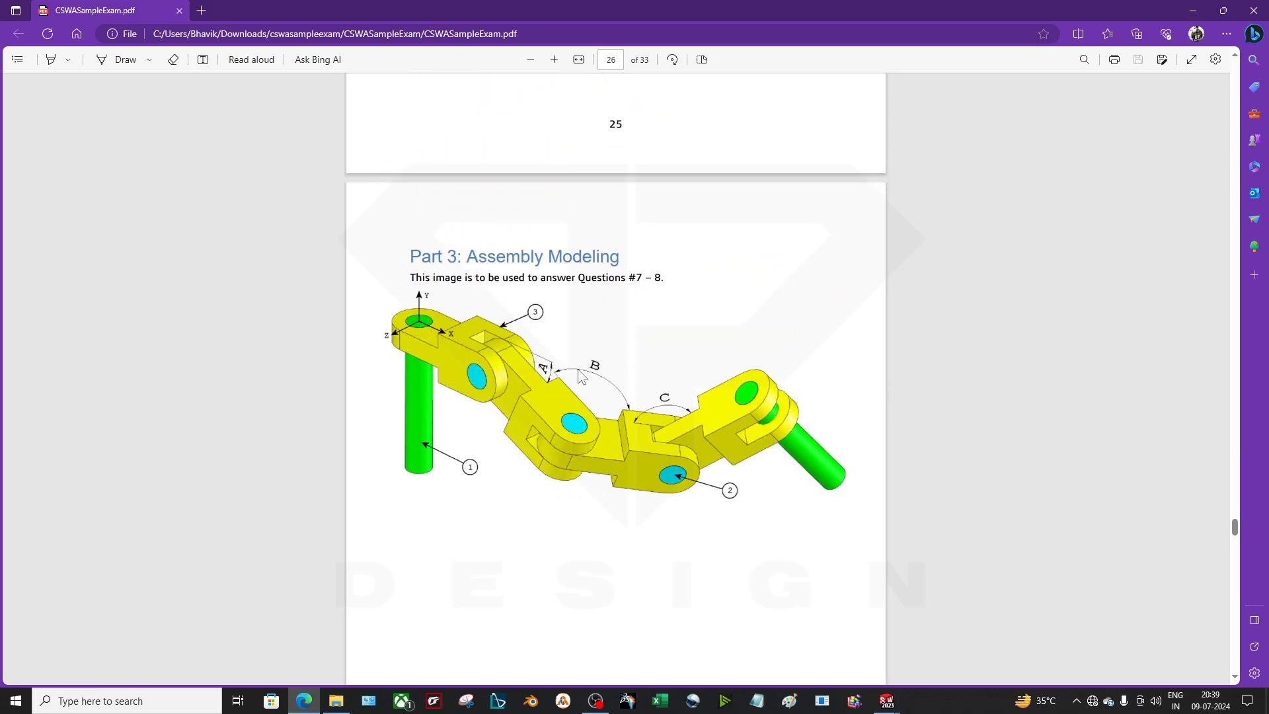
- Examine the chain link assembly image and question 7's mating conditions, units, origin and angles A, B and C
scroll(562, 372, up, 3)
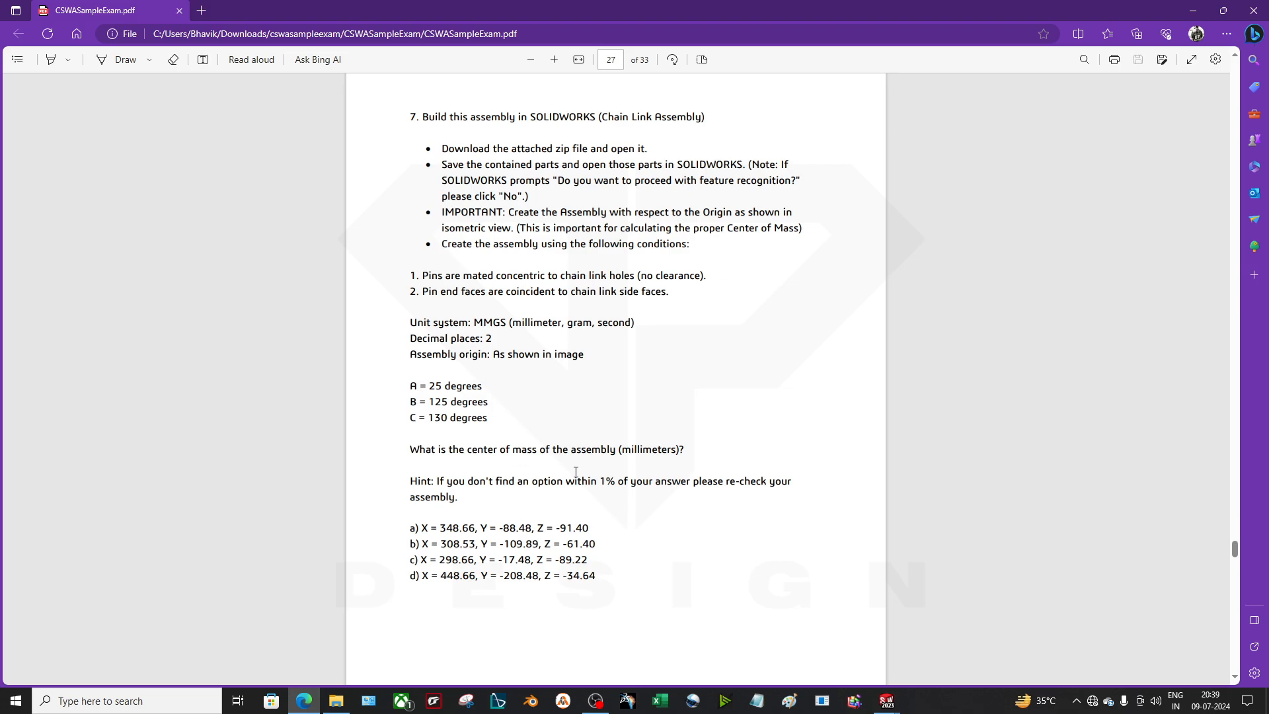
ctrl+scroll(520, 475, up, 1)
scroll(629, 491, down, 10)
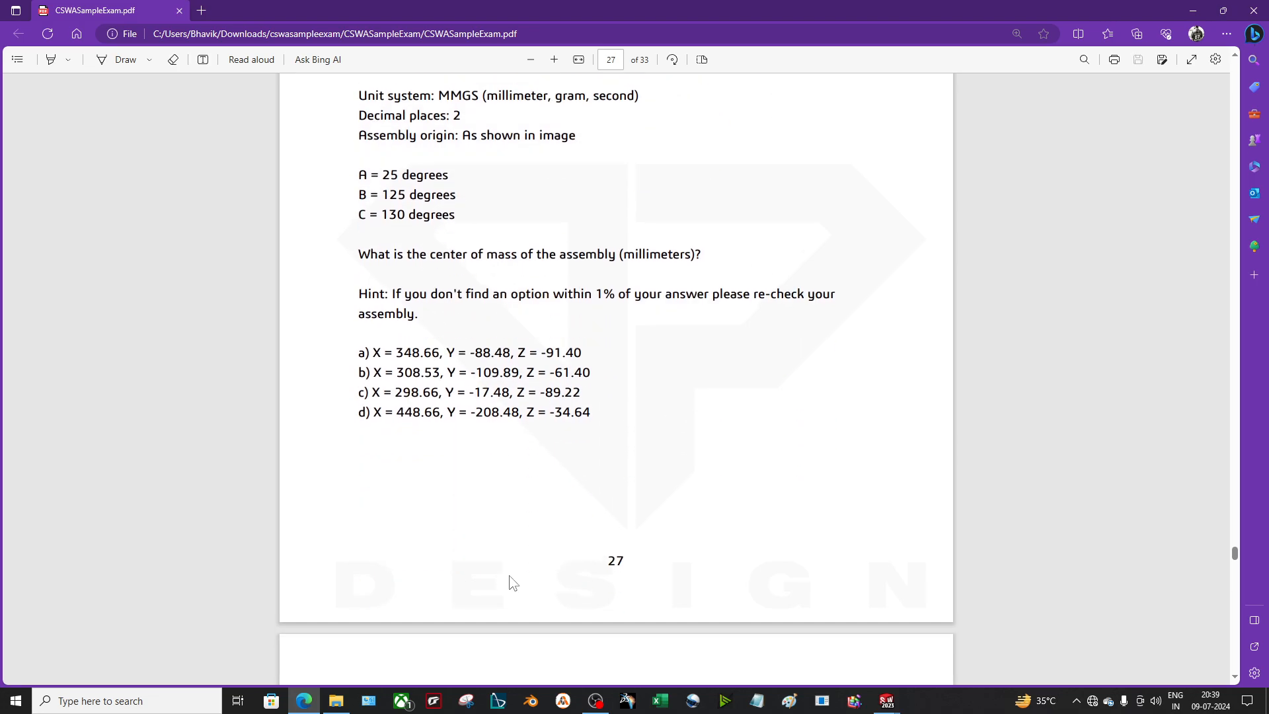
scroll(521, 508, up, 8)
scroll(521, 508, down, 5)
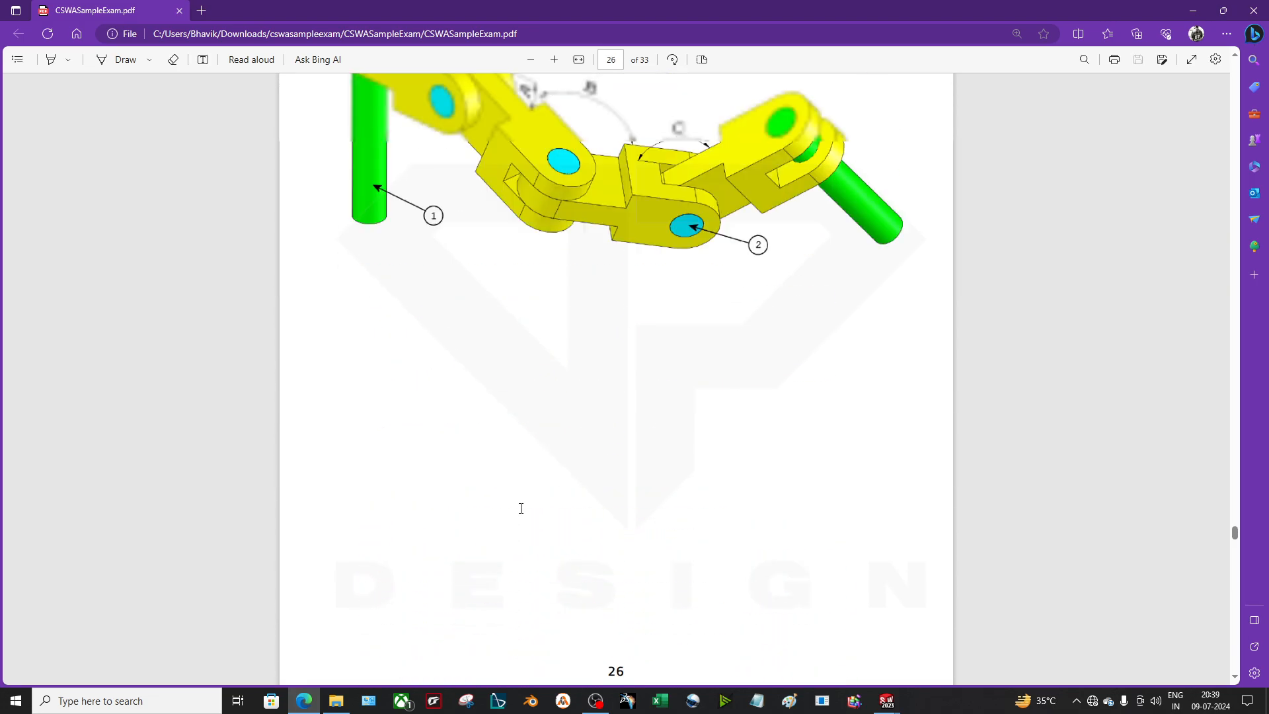
scroll(520, 508, up, 15)
ctrl+scroll(521, 508, down, 4)
scroll(521, 510, down, 5)
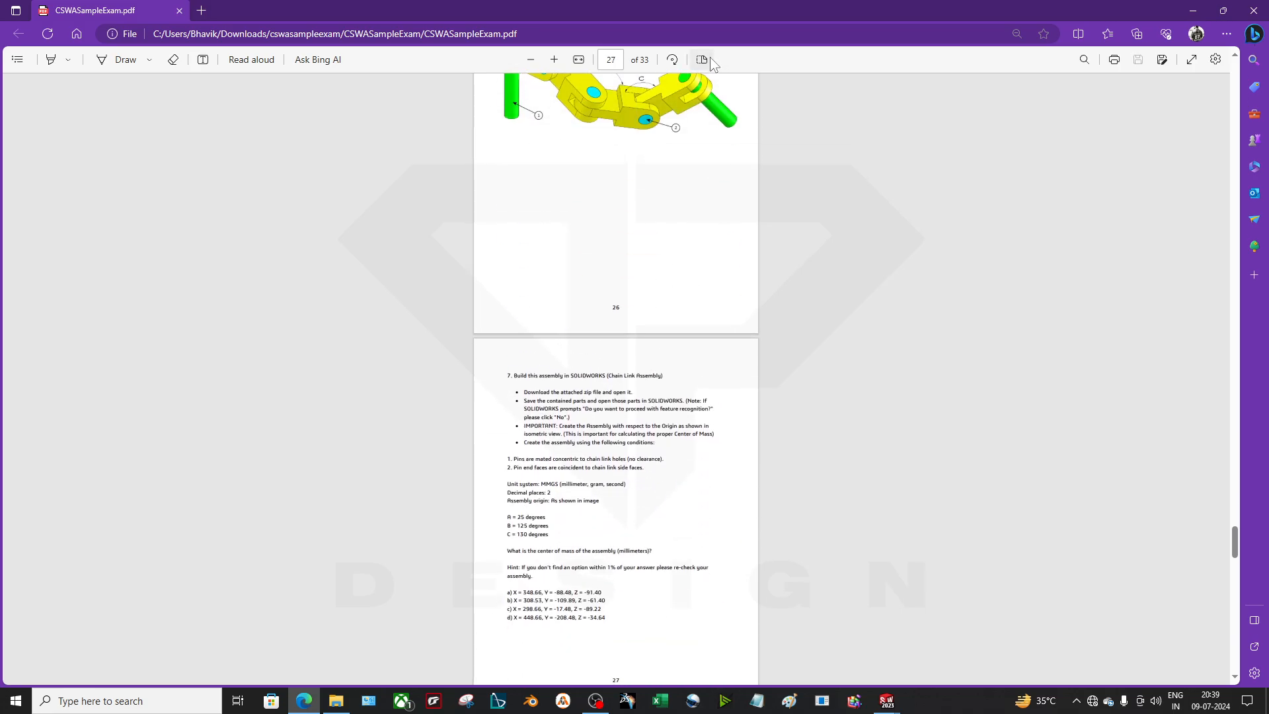
ctrl+scroll(651, 156, up, 2)
scroll(620, 238, up, 6)
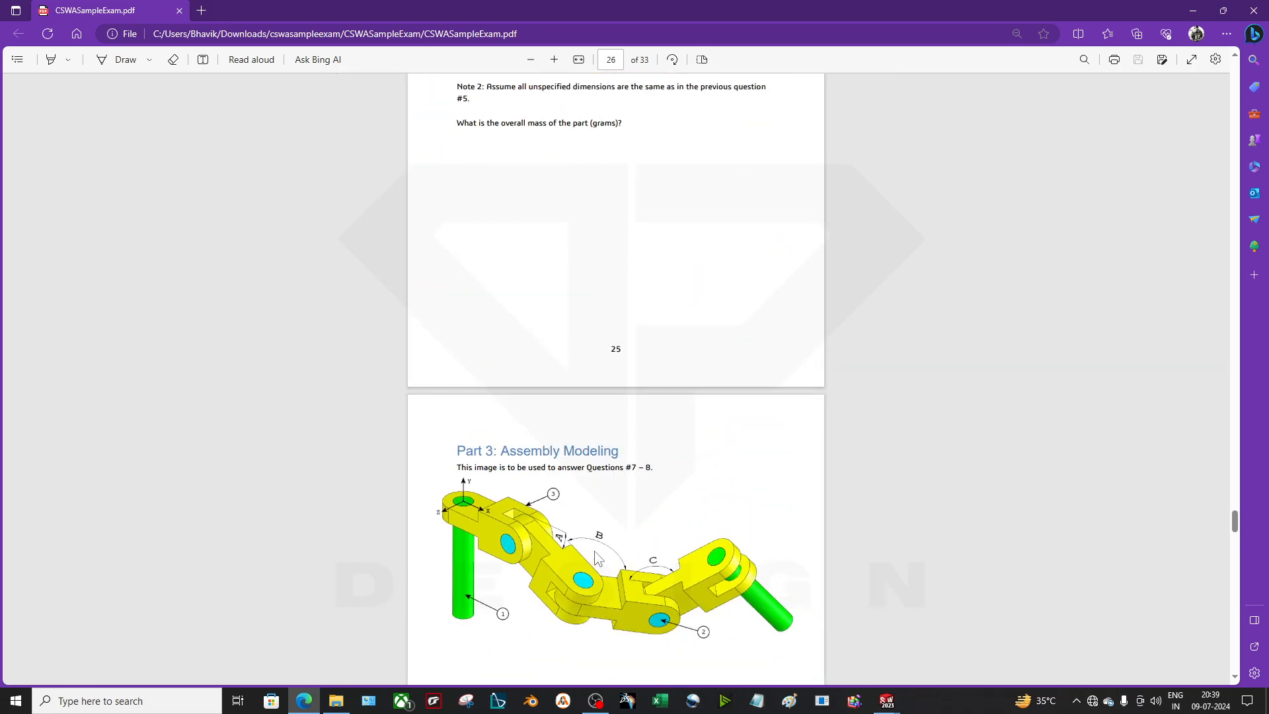
ctrl+scroll(661, 447, up, 2)
scroll(597, 558, down, 4)
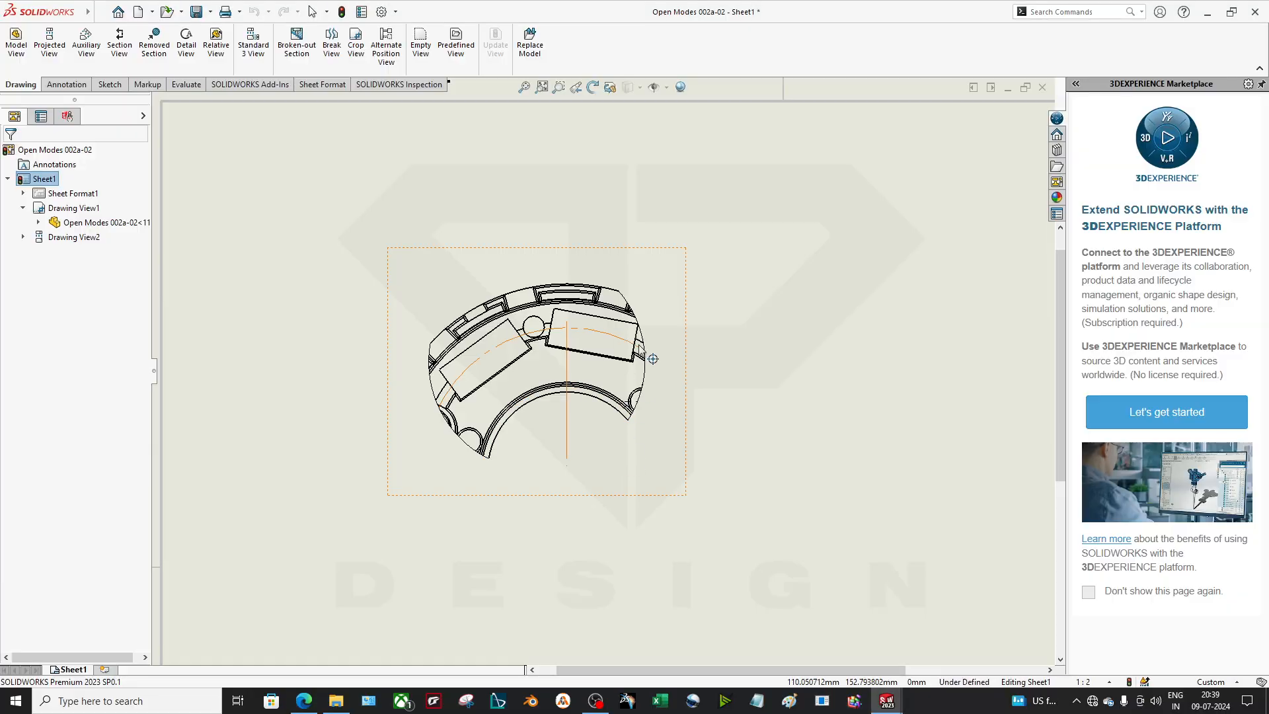
- Return to SOLIDWORKS, close the drawing without saving, and close the Outer Basket part
click(1042, 88)
click(636, 370)
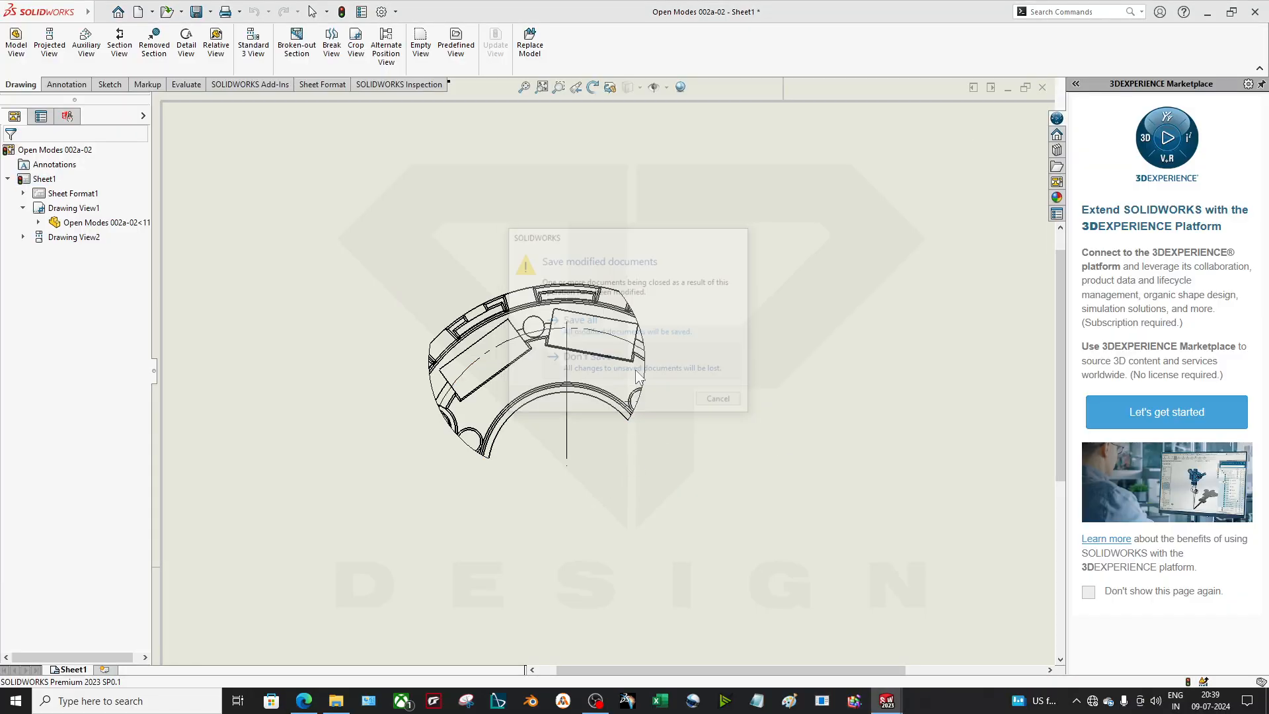
click(1262, 106)
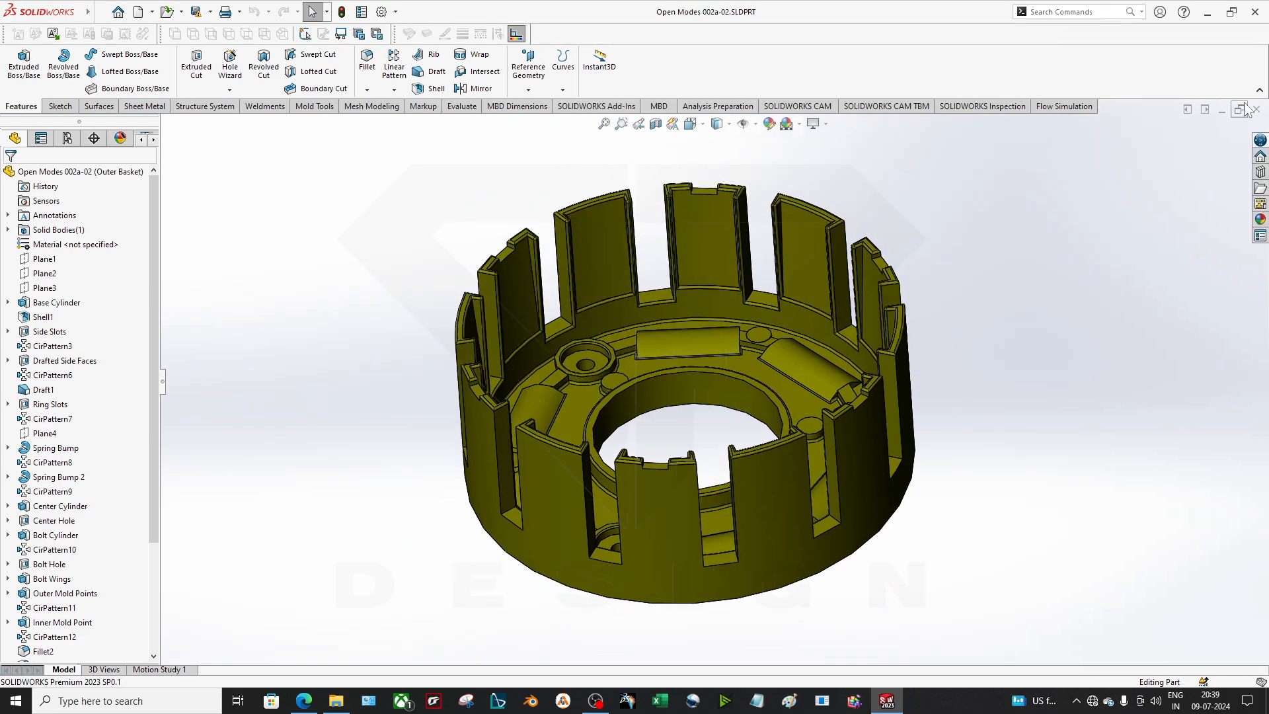
click(1255, 107)
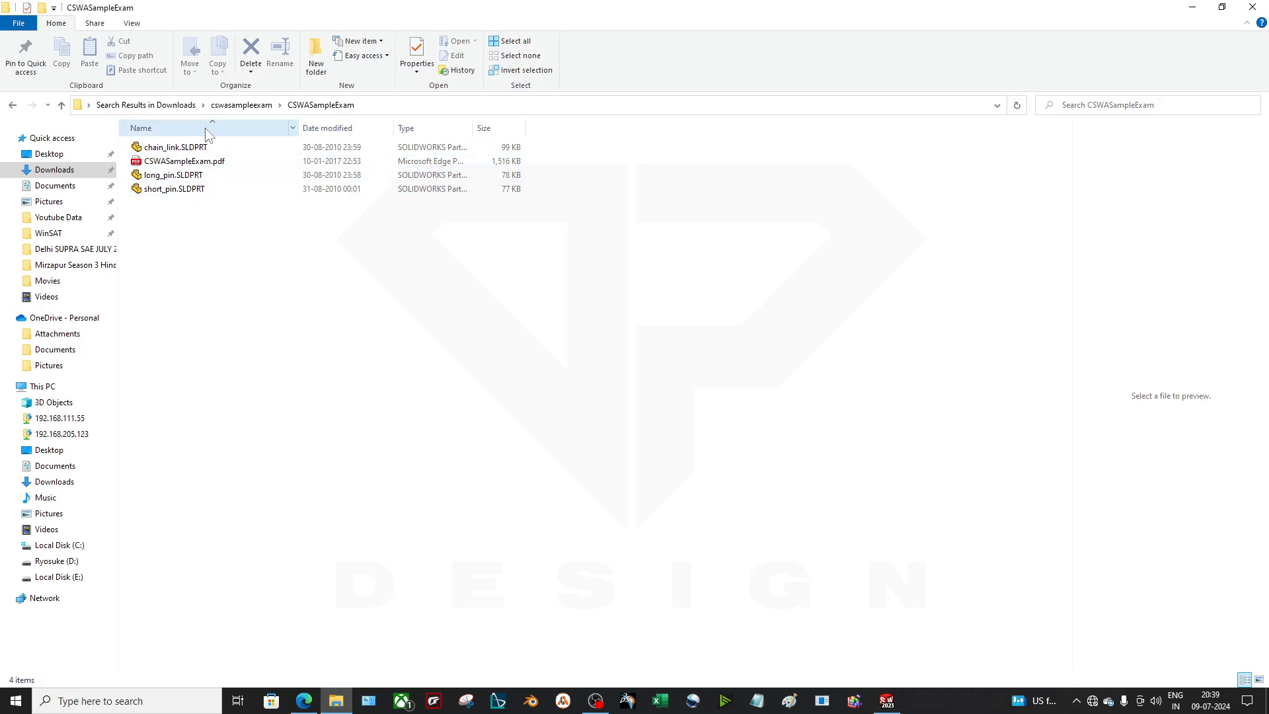
- Copy the path of the CSWASampleExam folder in File Explorer and switch back to SOLIDWORKS
click(239, 147)
click(237, 284)
click(370, 105)
key(ctrl+c)
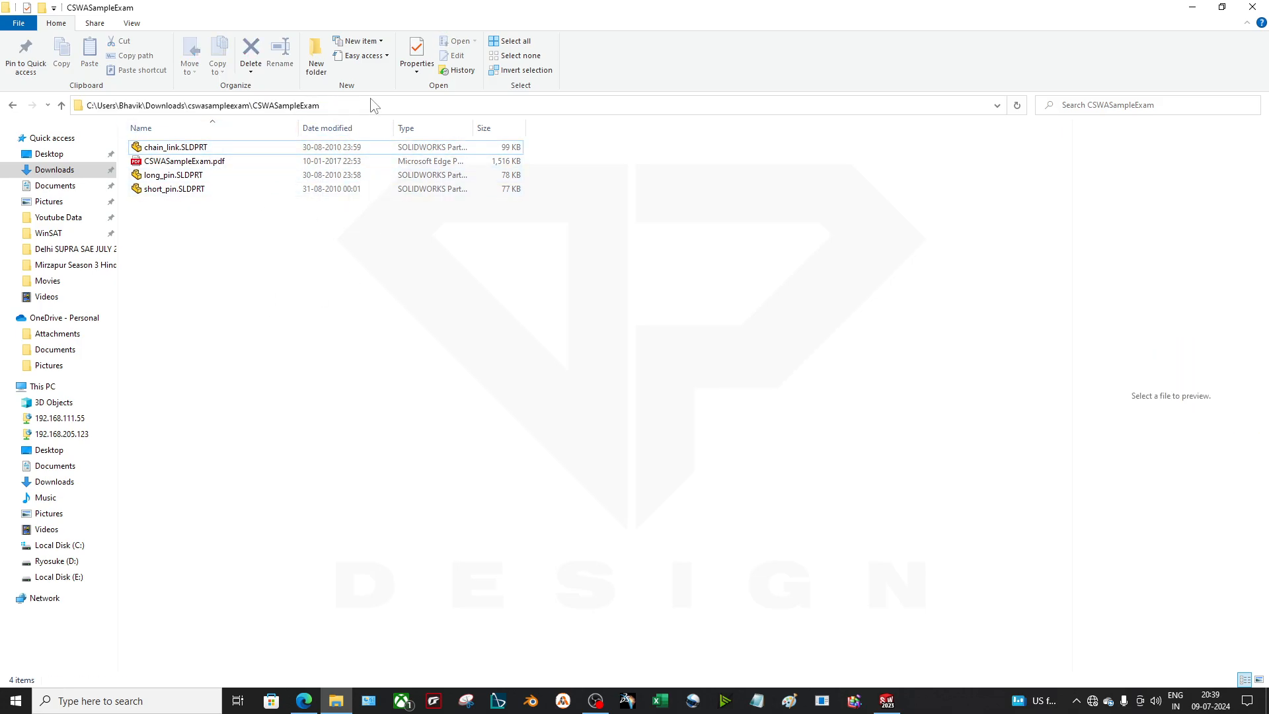
key(alt+Tab)
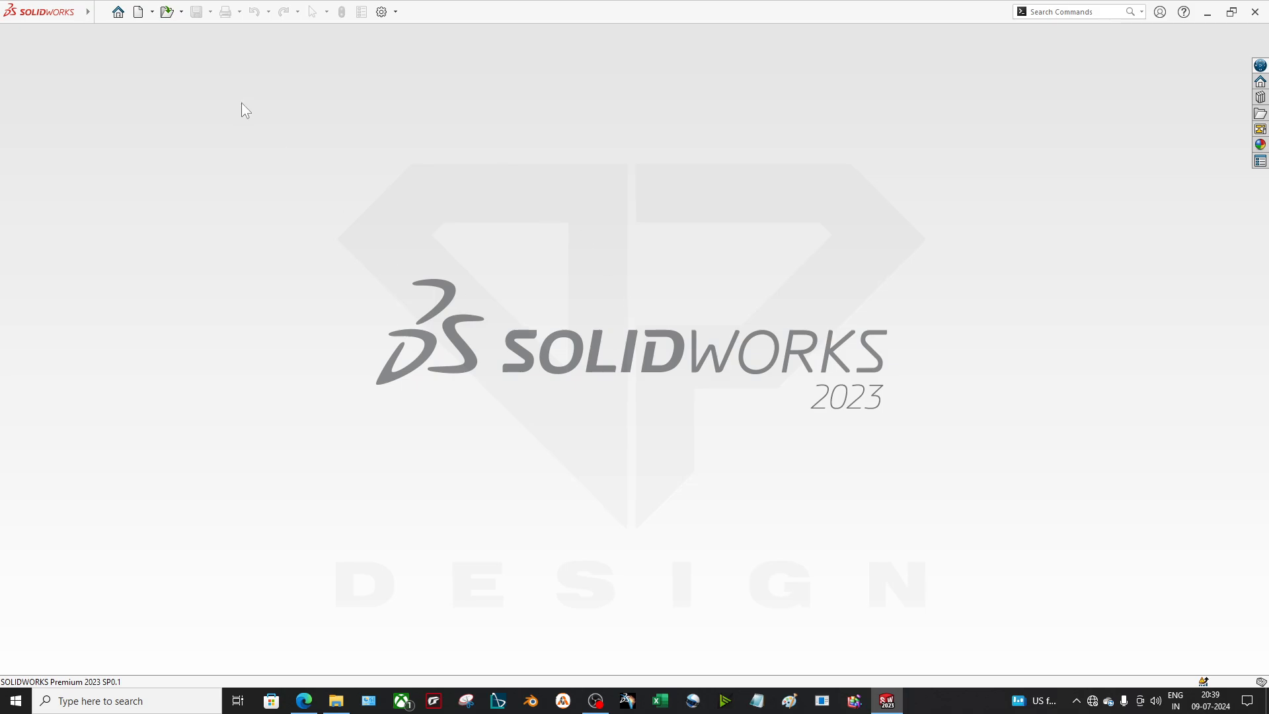
key(ctrl+o)
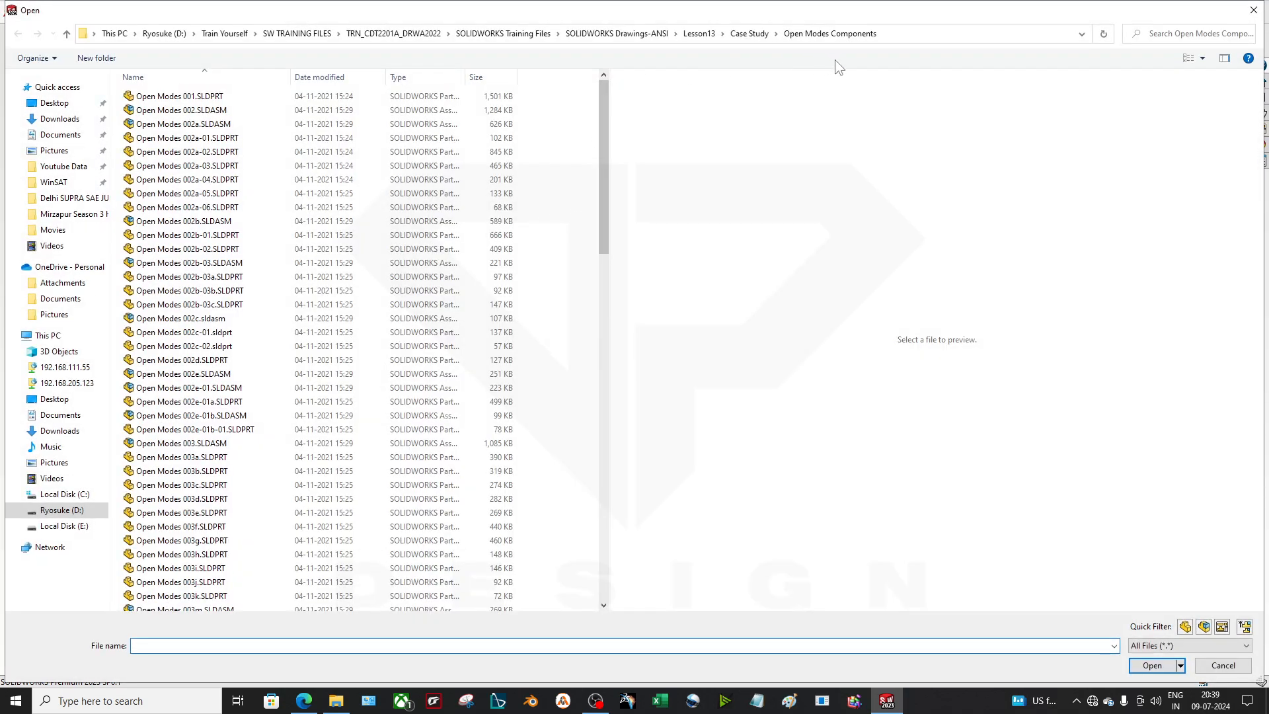
click(833, 34)
key(ctrl+v)
key(Return)
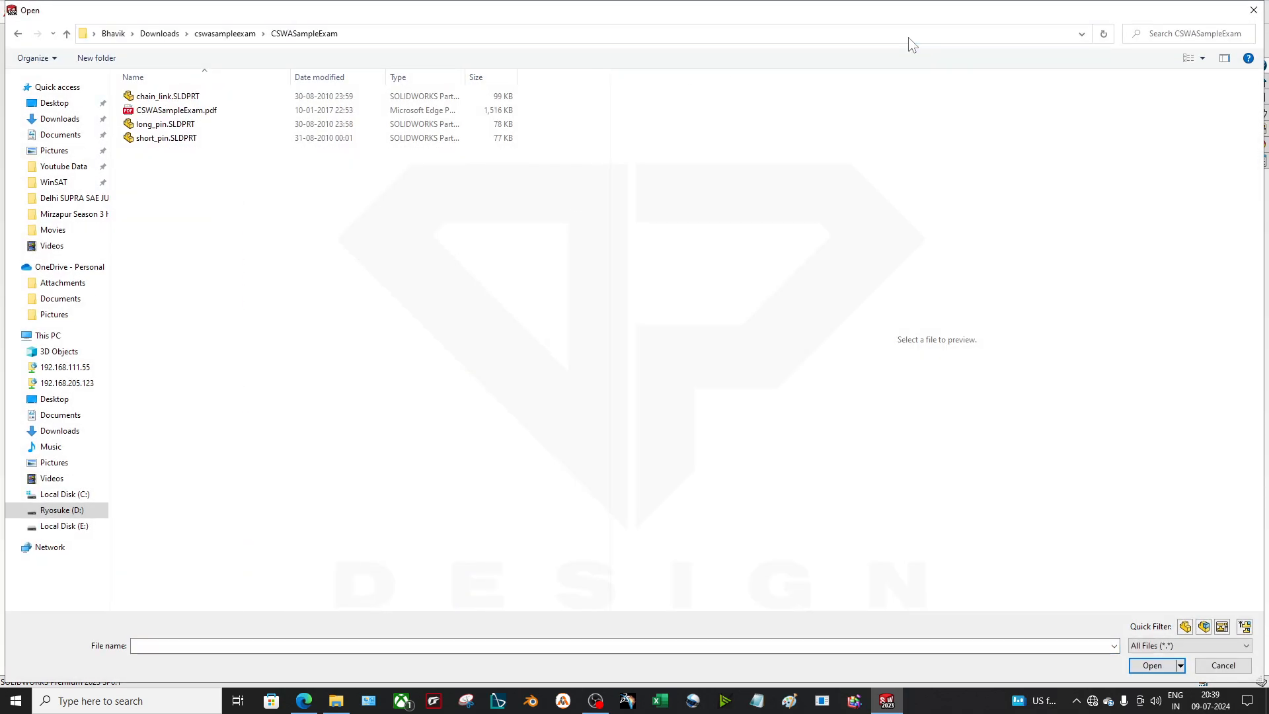
click(224, 96)
key(Return)
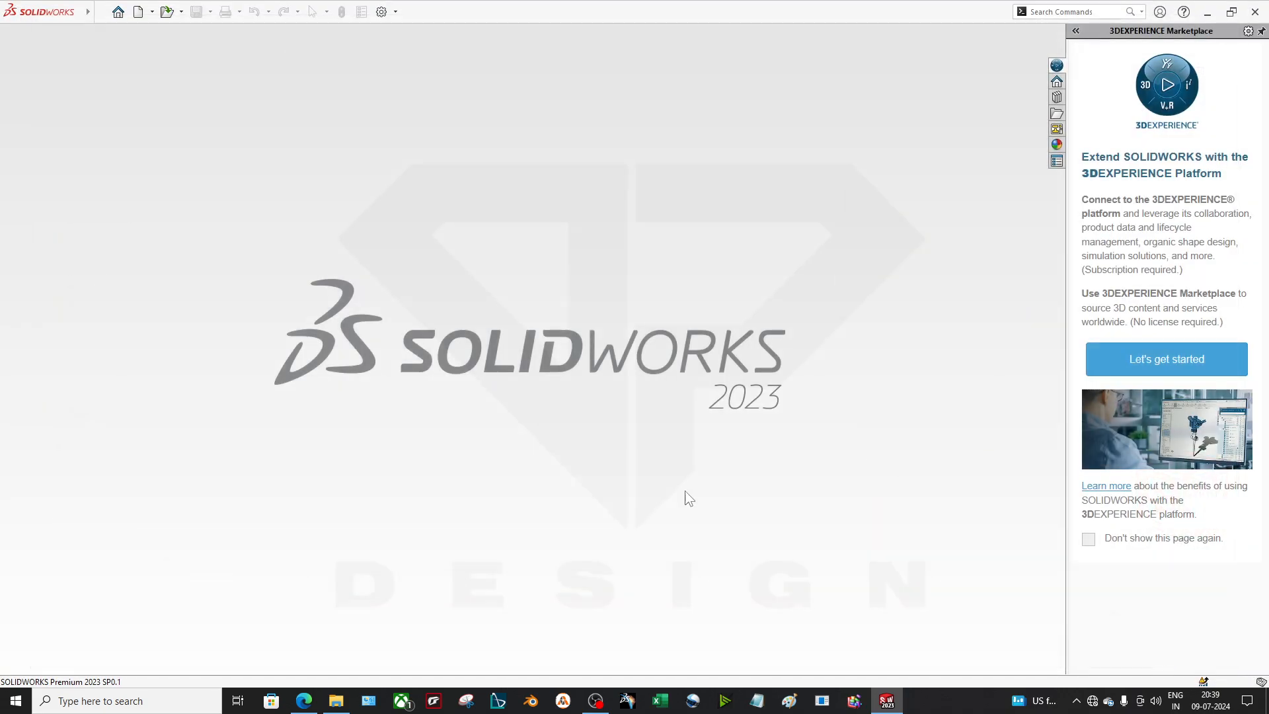
- Create a new assembly and load the chain_link, long_pin and short_pin parts from the CSWASampleExam folder
click(138, 12)
double_click(544, 257)
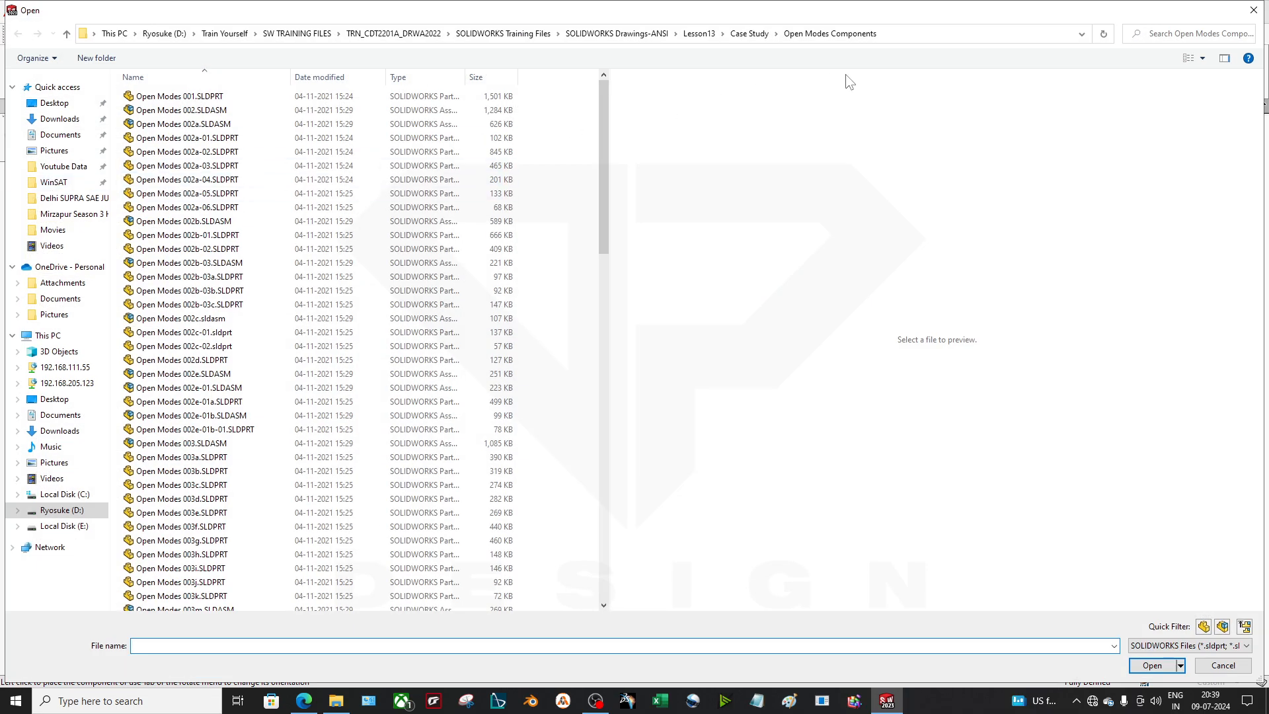
click(941, 39)
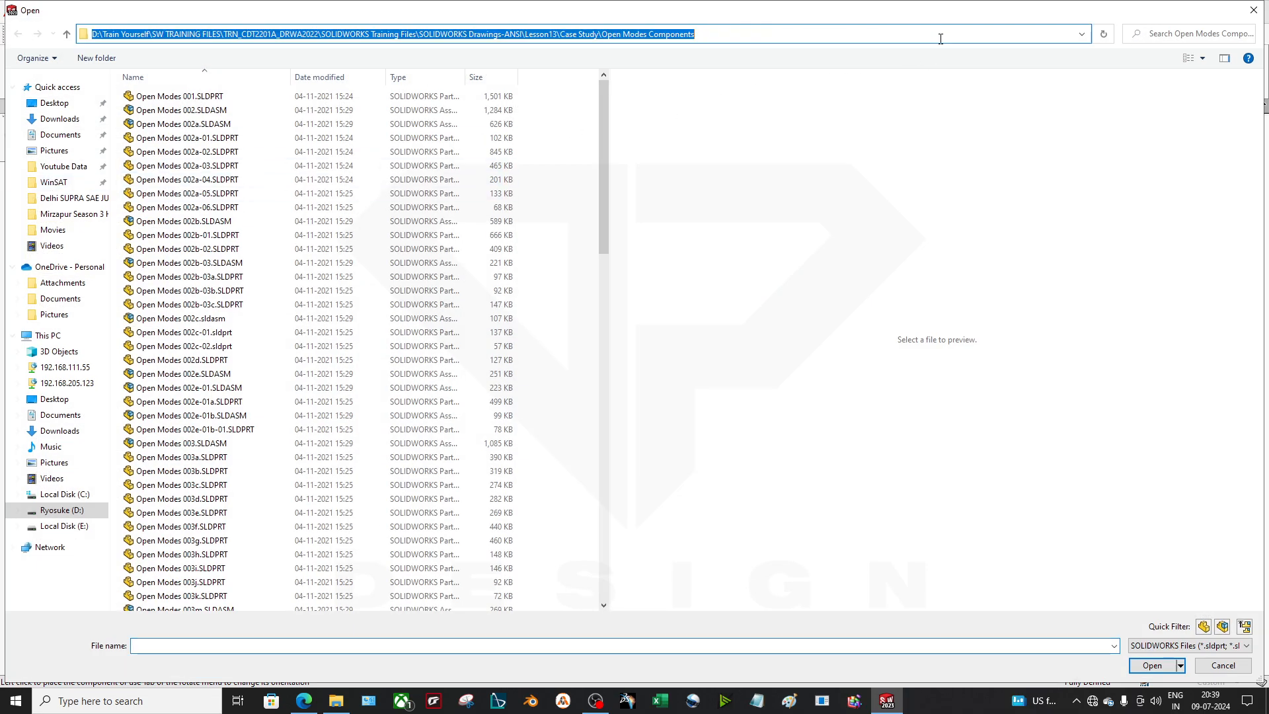
key(ctrl+v)
key(Return)
drag(275, 156, 193, 89)
click(1161, 668)
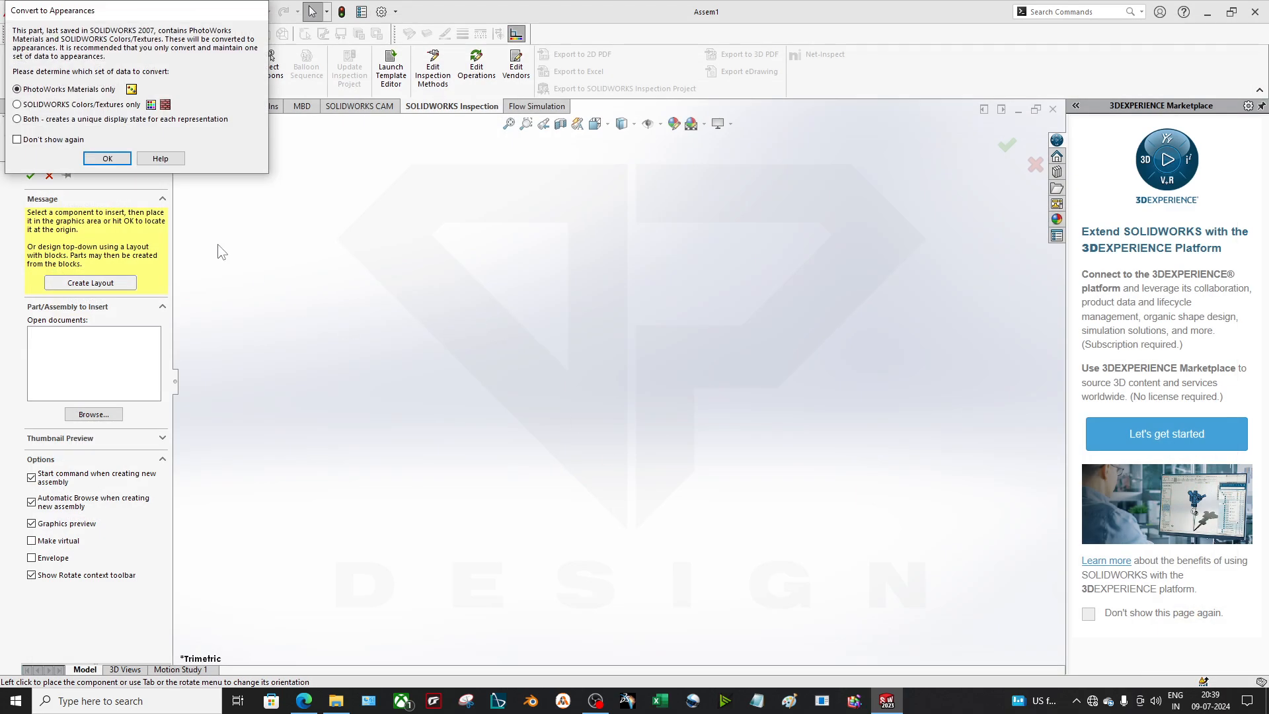
- Convert the parts' appearances using PhotoWorks materials only and place the chain link, long pin and short pin side by side
click(107, 159)
click(107, 159)
click(113, 159)
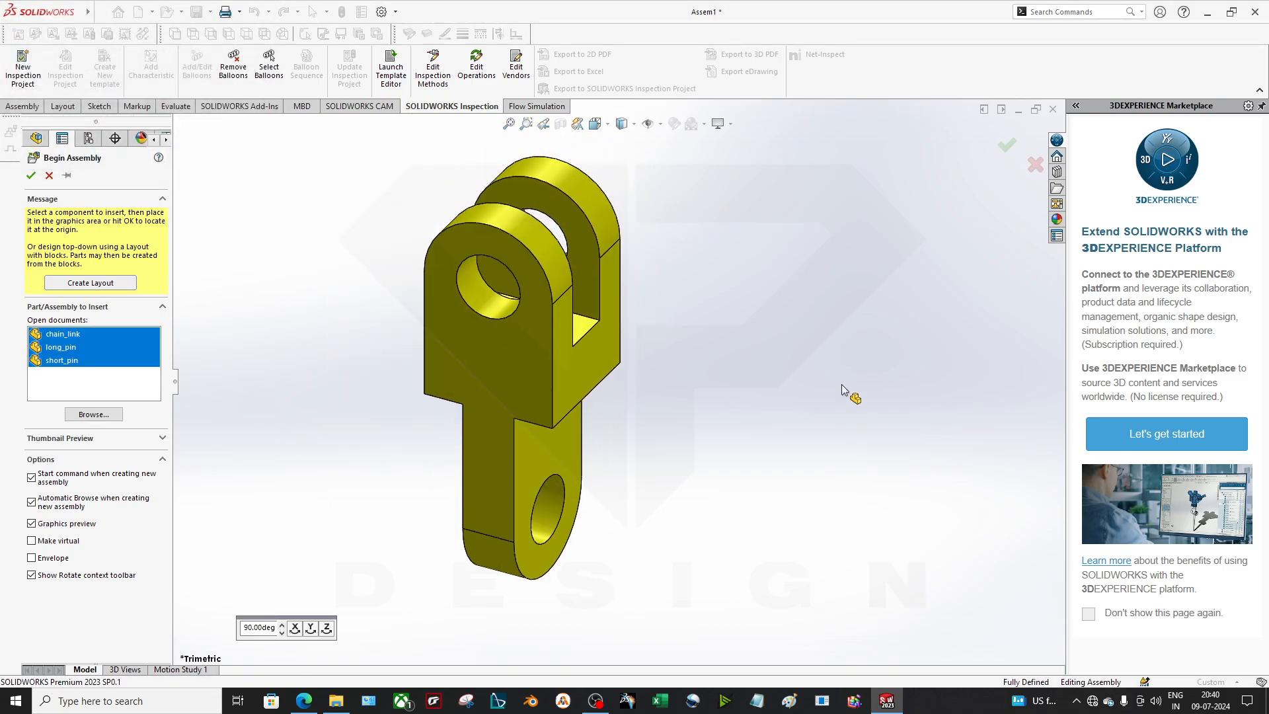
click(736, 387)
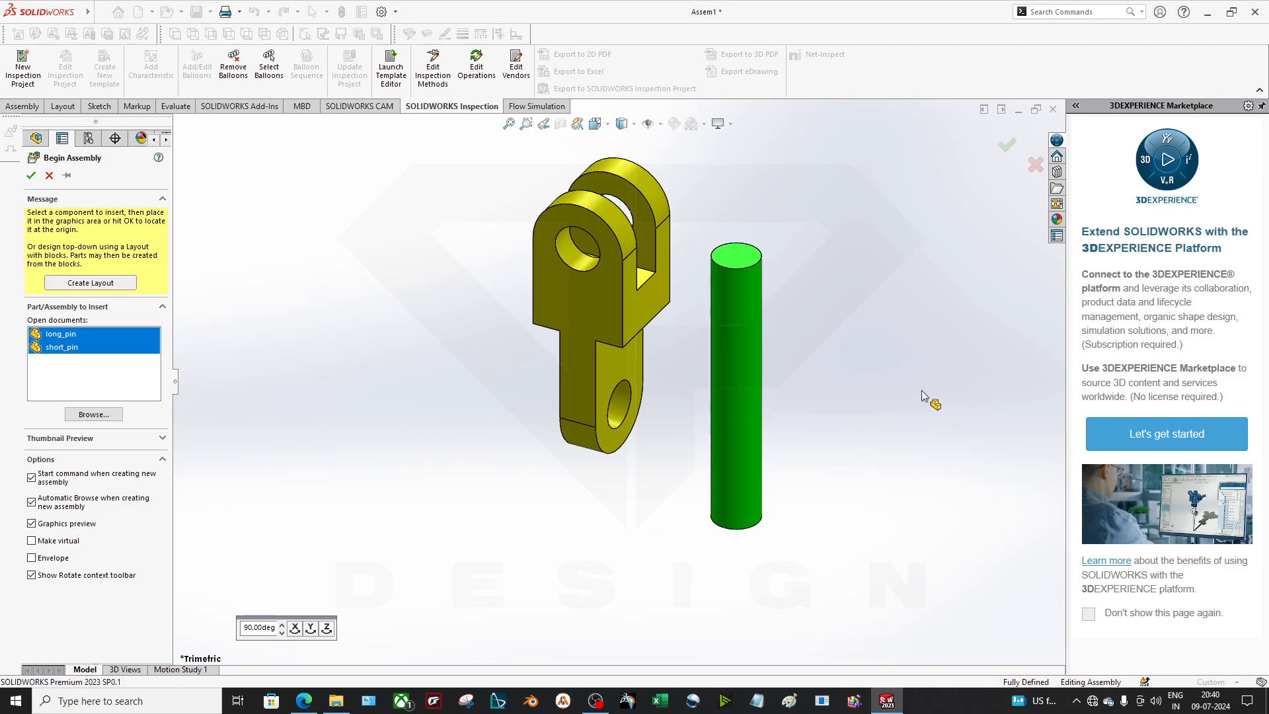
click(809, 504)
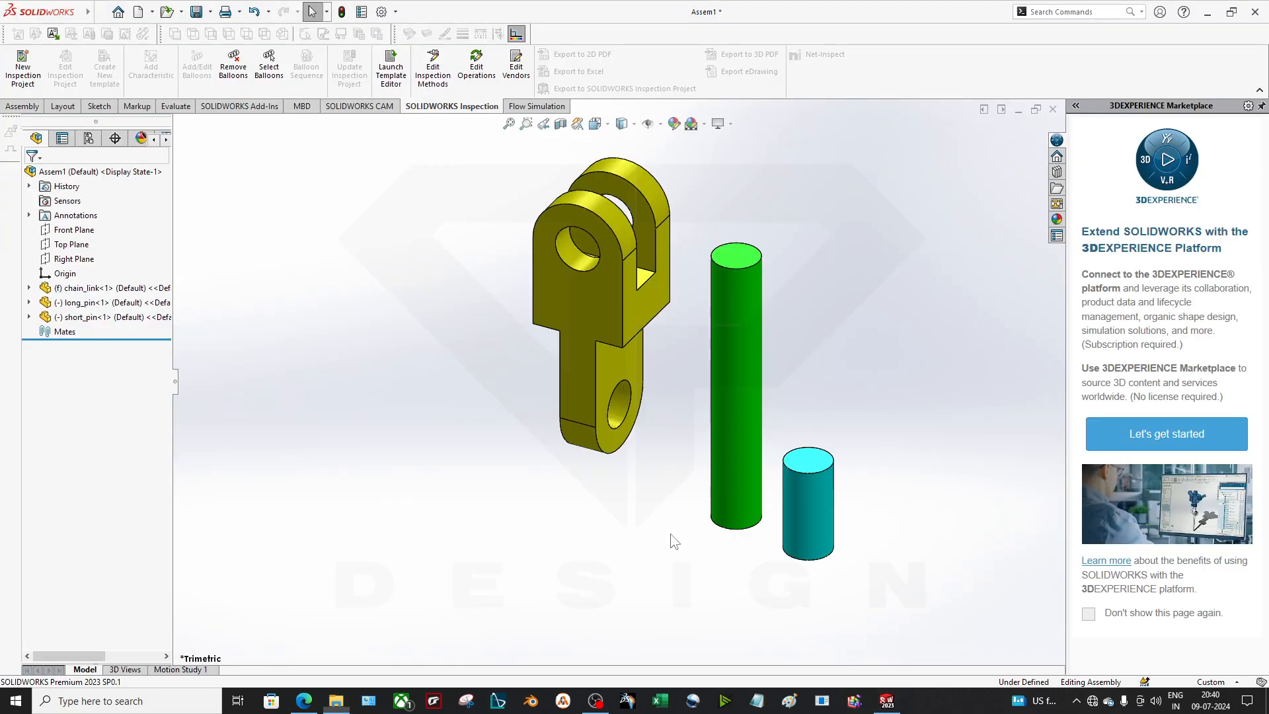
- Check the assembly image in the exam PDF, move the long pin to the other side of the chain link and fix it in place
click(303, 702)
key(alt+Tab)
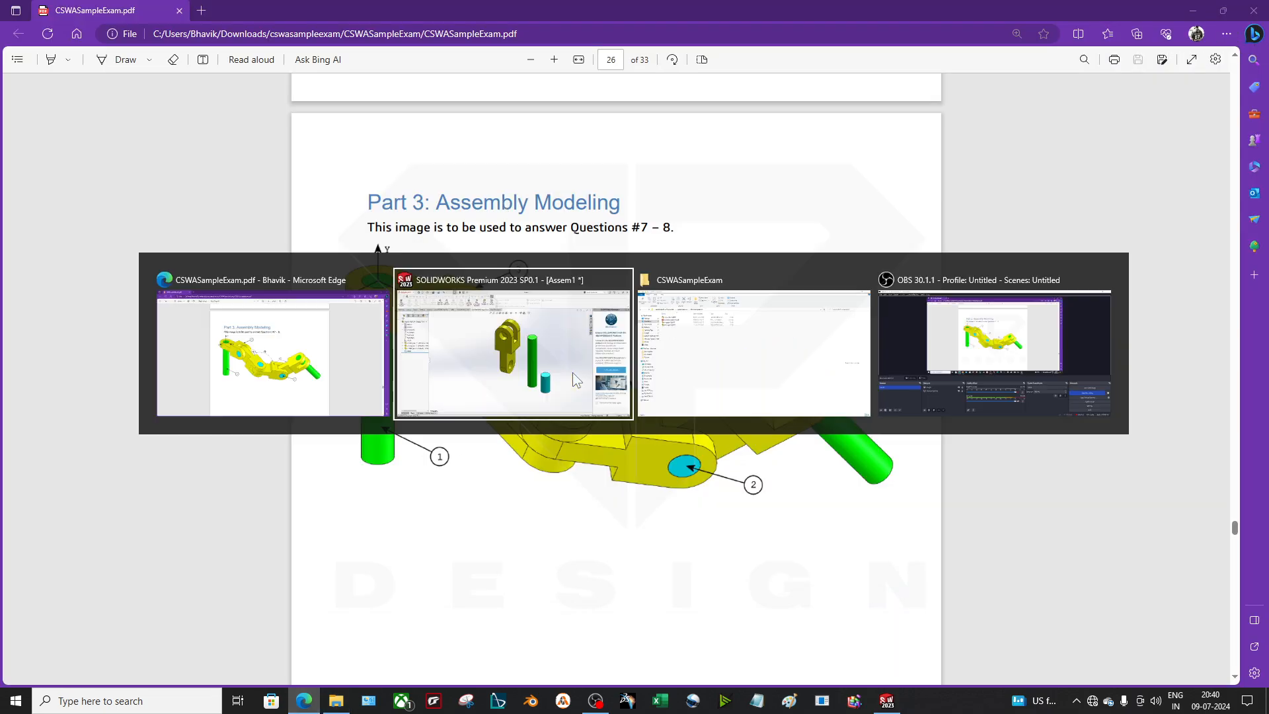
drag(743, 407, 458, 436)
right_click(457, 437)
key(Escape)
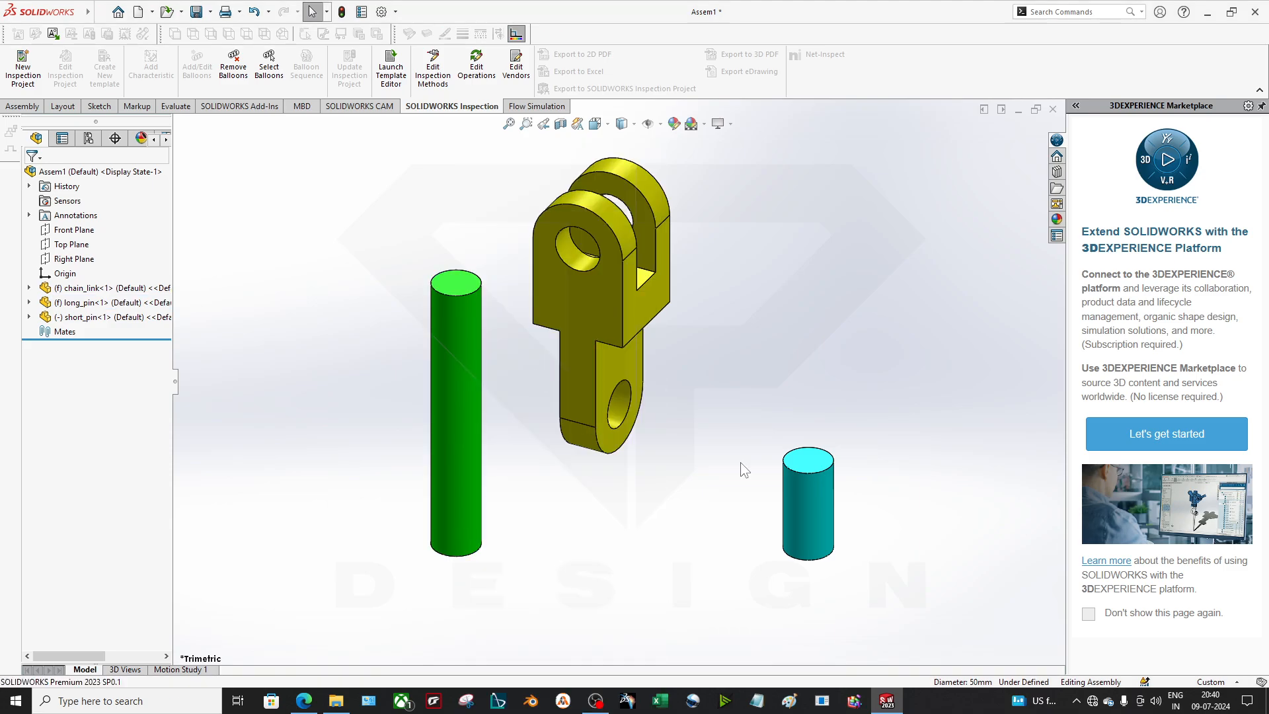
- Float the chain link component so that it is free to move
key(alt+Tab)
key(alt+Tab)
click(642, 284)
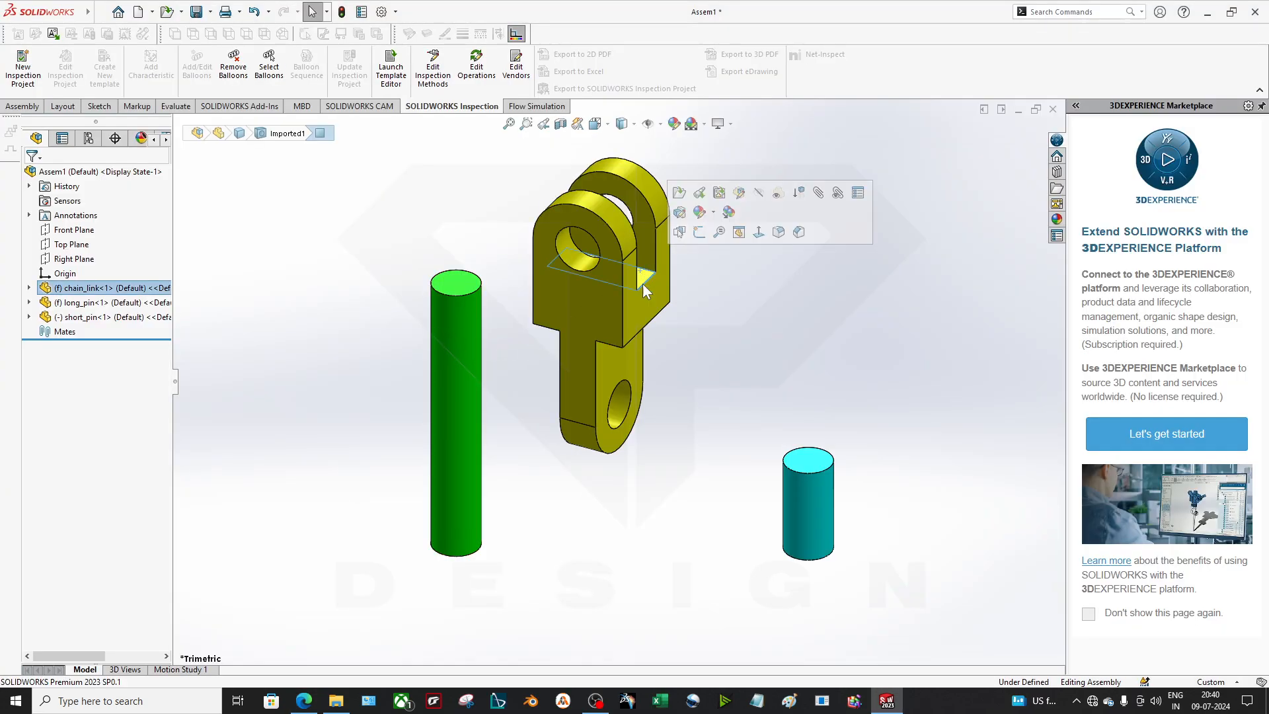
drag(642, 284, 676, 395)
right_click(573, 230)
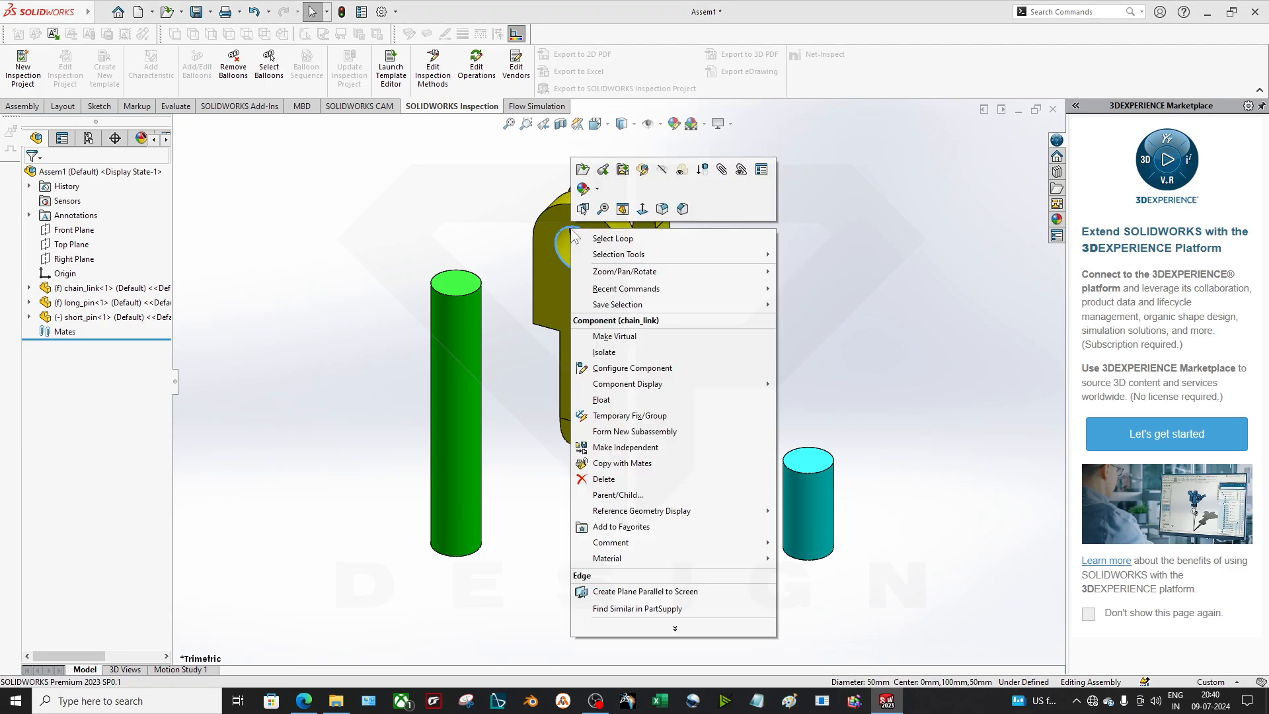
click(633, 400)
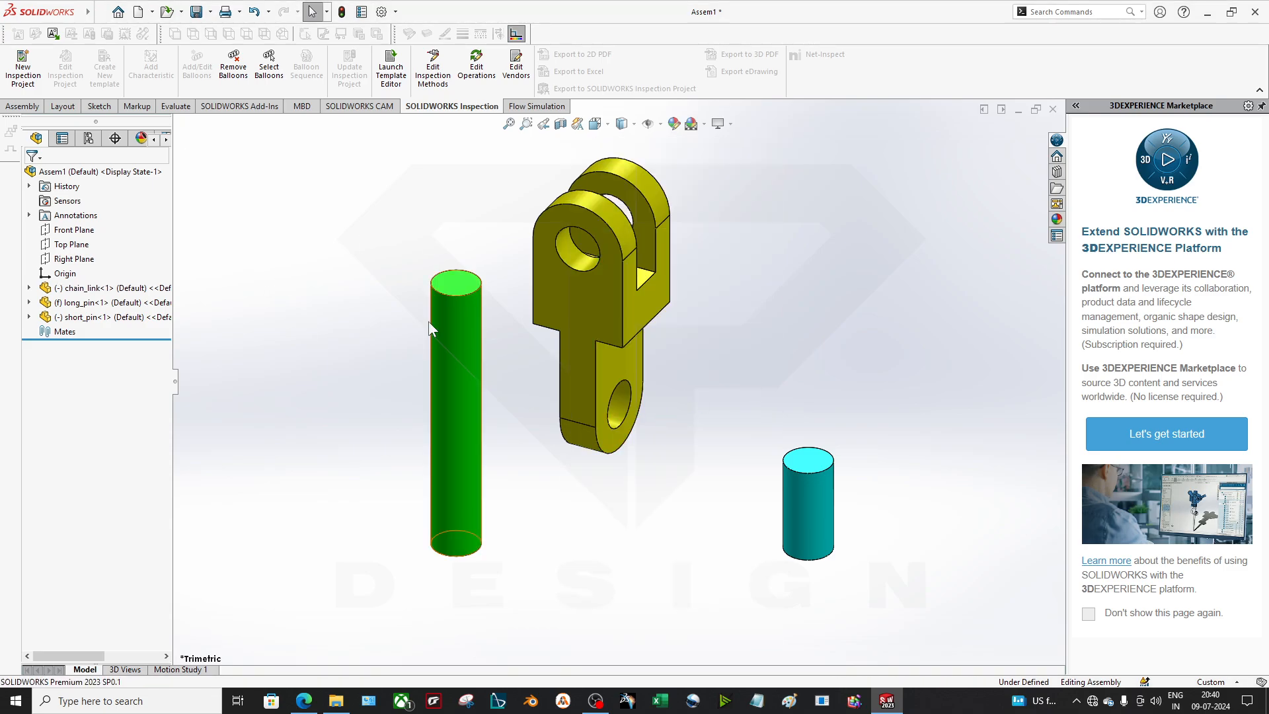
- Mate the chain link to the long pin with its single-end hole concentric and its flat face coincident with the pin's top face
click(20, 109)
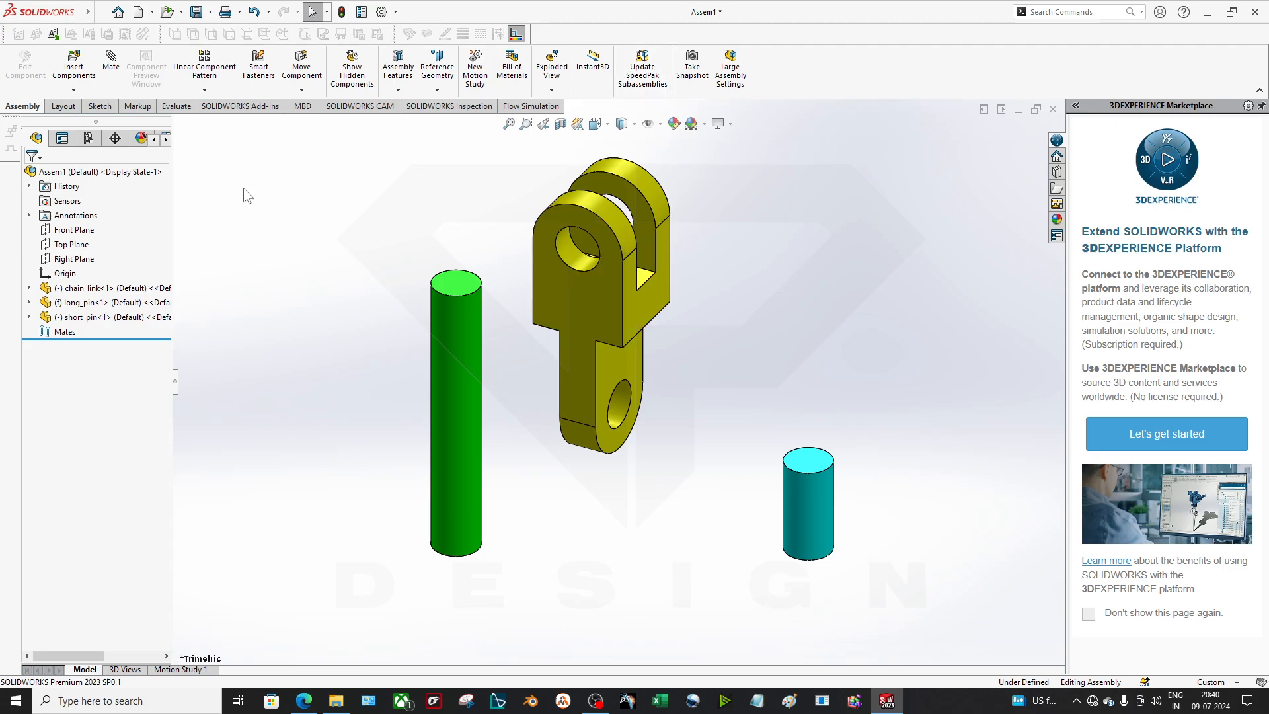
click(110, 60)
click(624, 400)
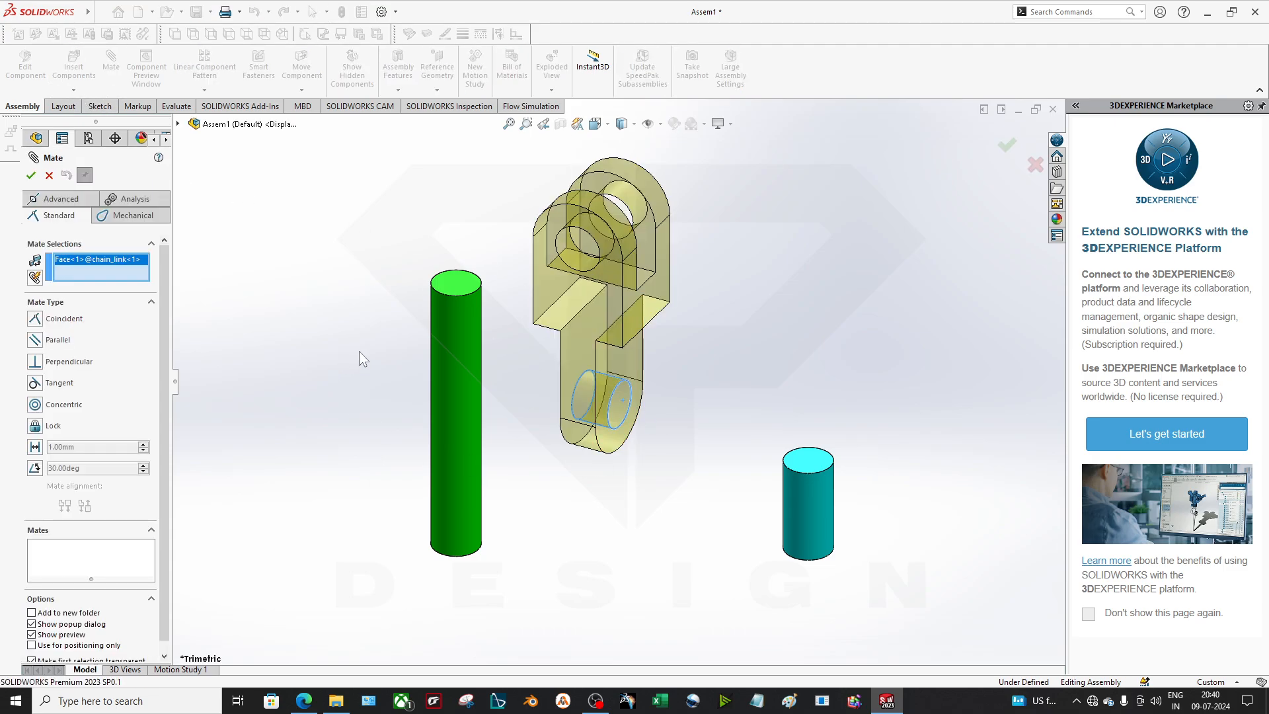
click(428, 508)
click(209, 489)
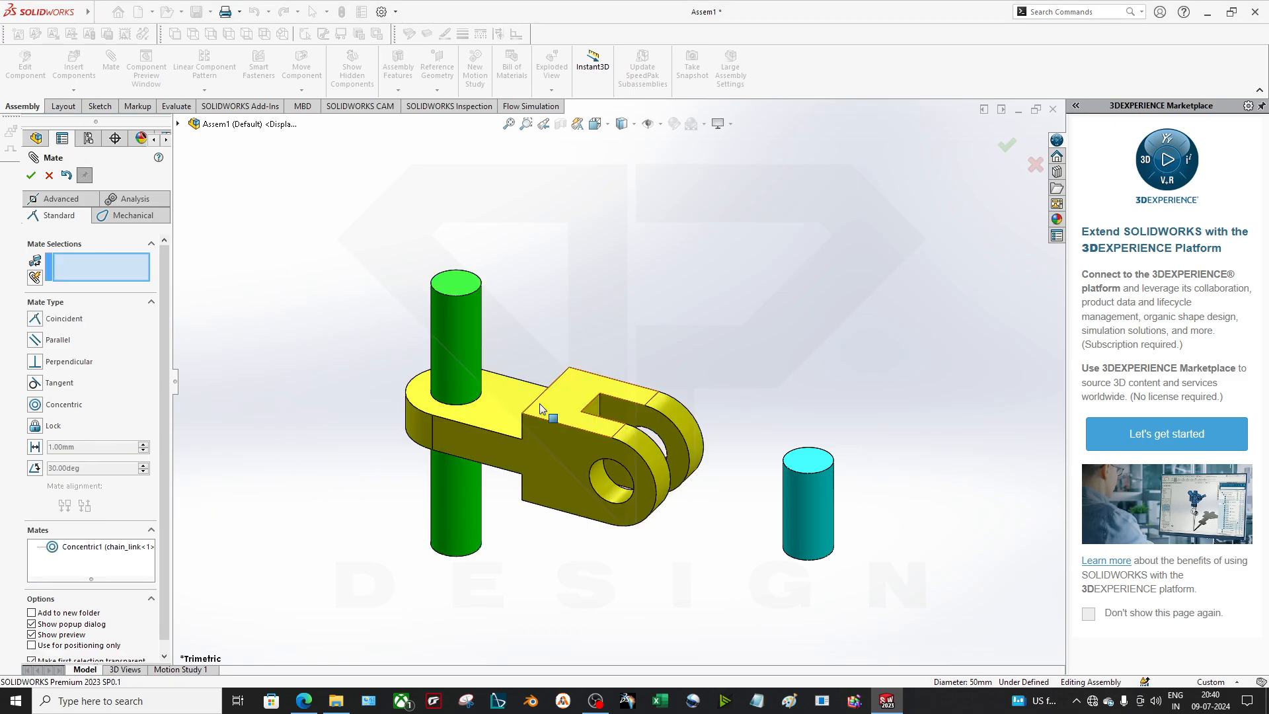
click(508, 406)
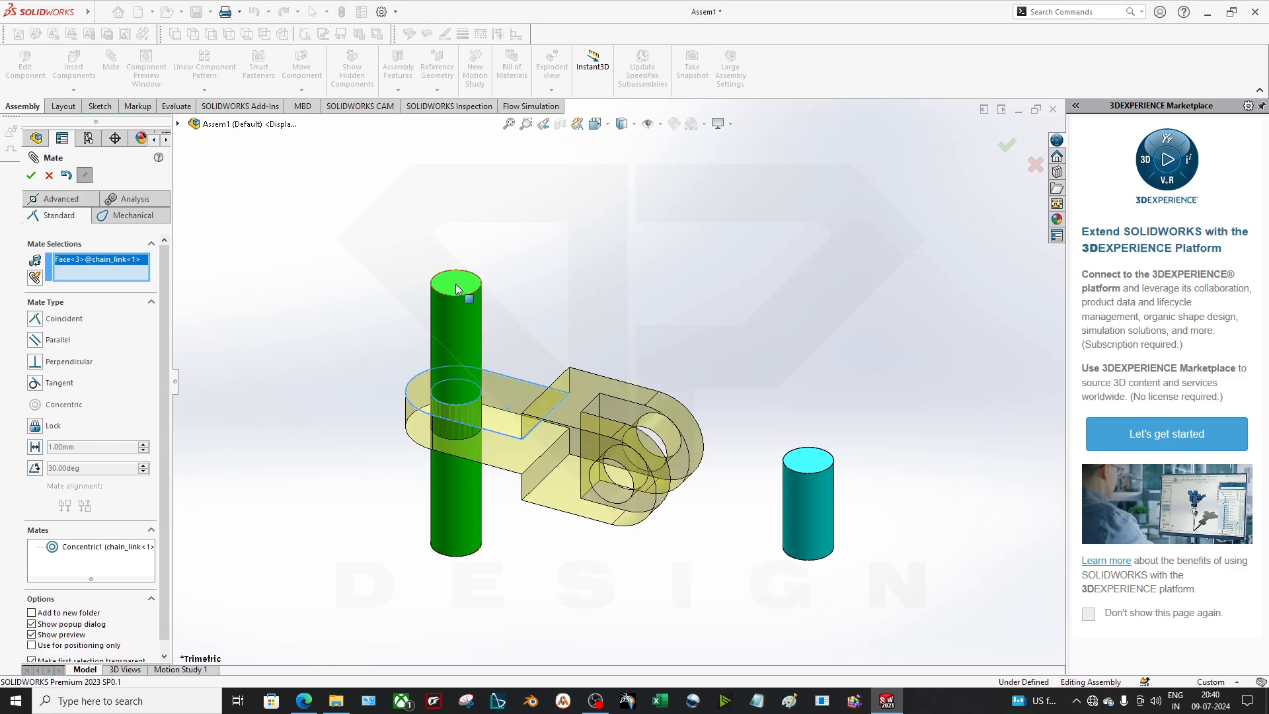
click(456, 288)
click(689, 414)
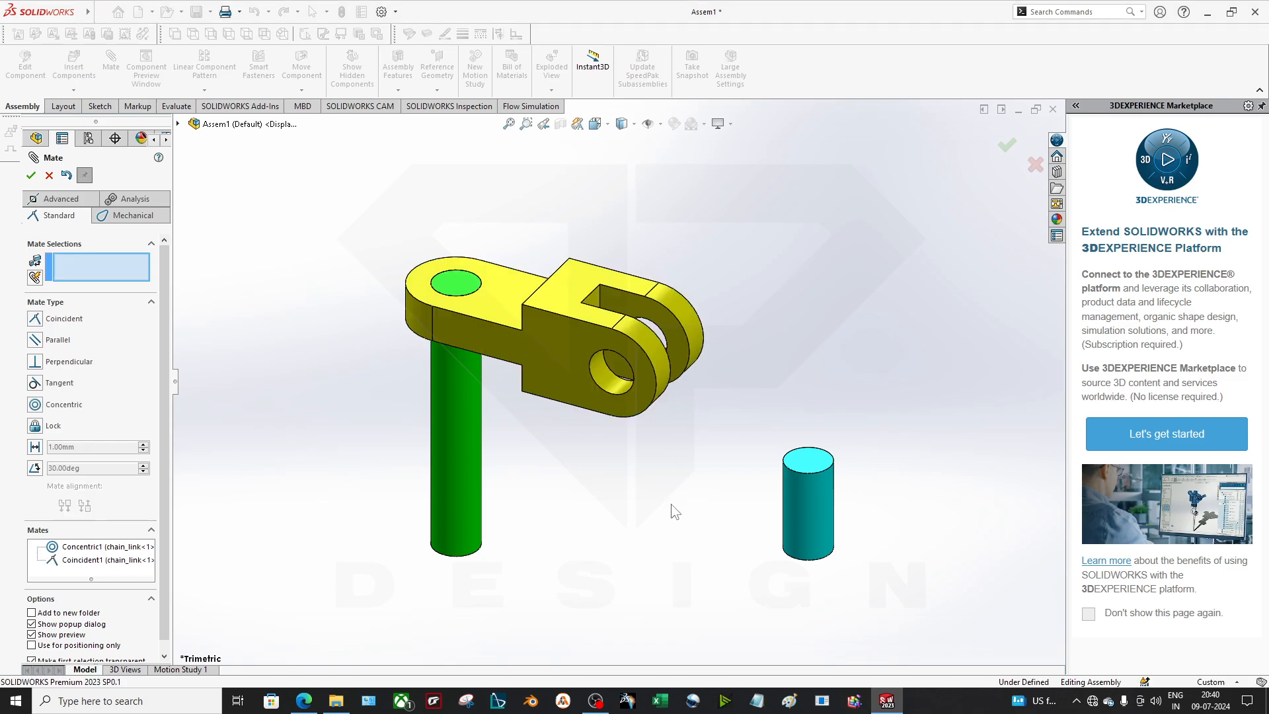
- Compare the first link's placement with the chain link assembly image in the exam PDF
key(alt+Tab)
key(alt+Tab)
key(alt+Tab)
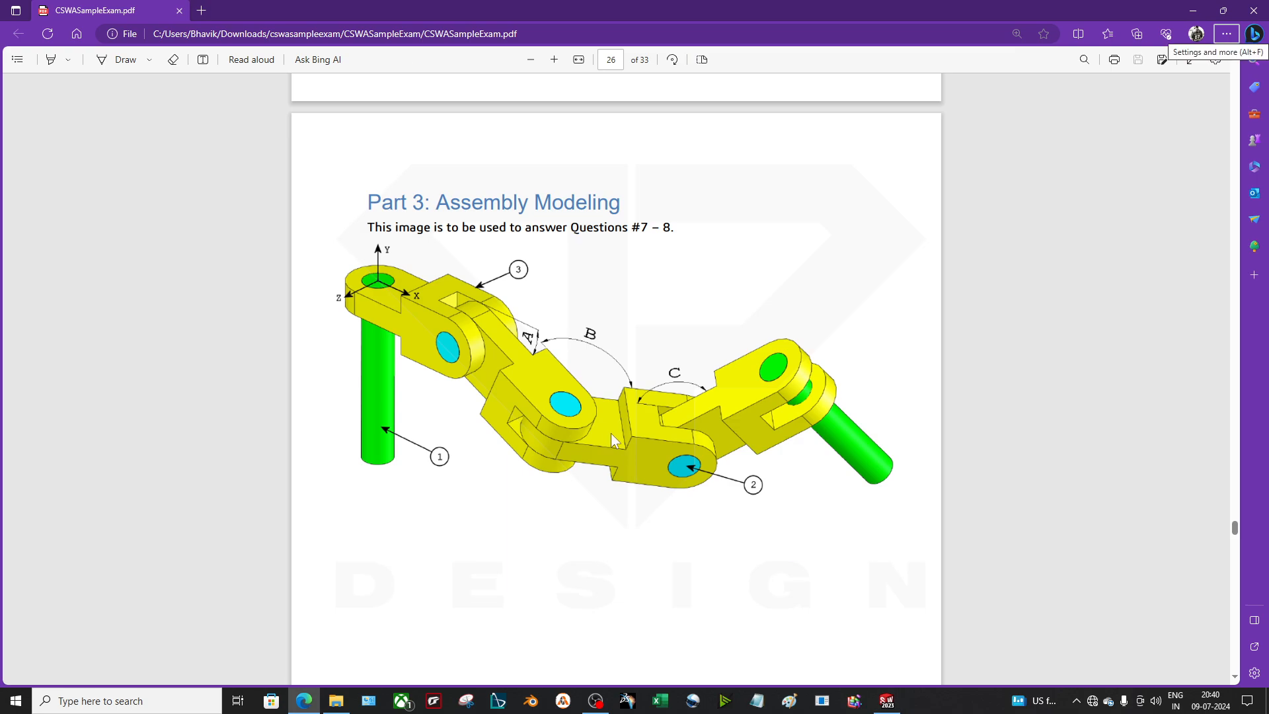
key(alt+Tab)
key(alt+Tab)
key(alt+Tab)
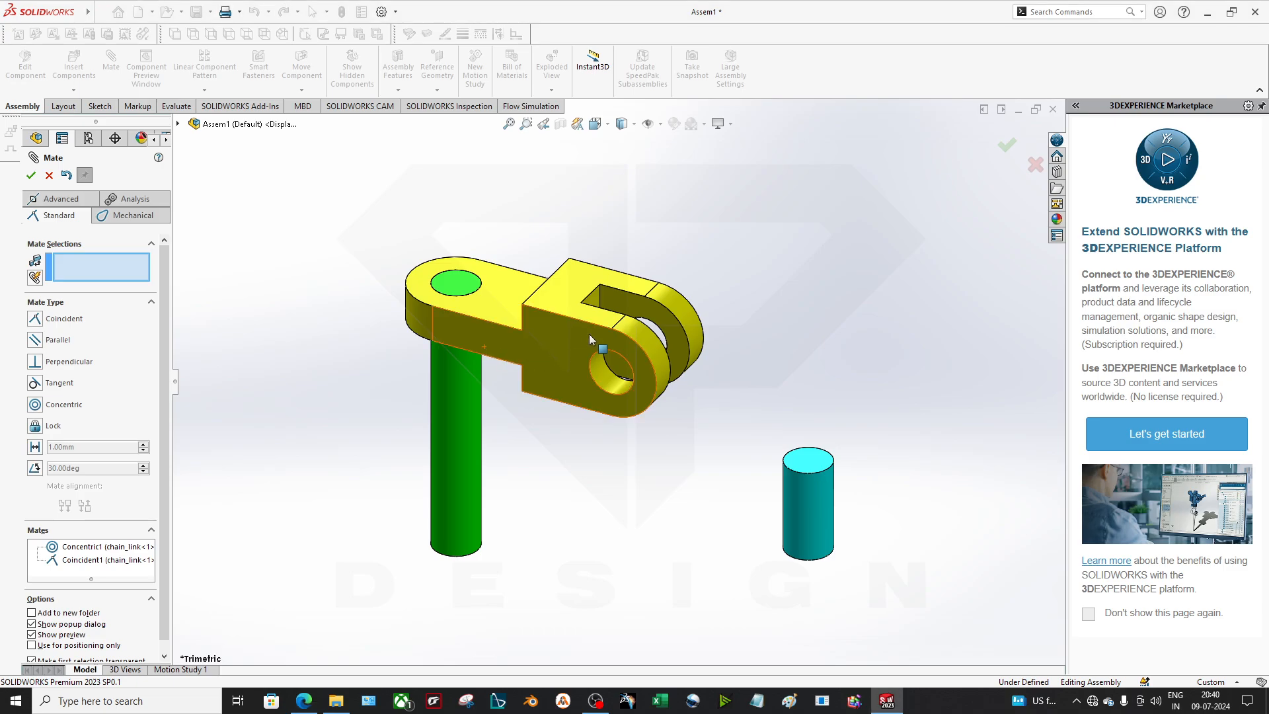
key(alt+Tab)
key(alt+Tab)
- Close the mate command and make three more copies of the chain link in the assembly
click(31, 175)
ctrl+drag(635, 382, 846, 565)
ctrl+drag(623, 348, 874, 220)
key(ctrl+z)
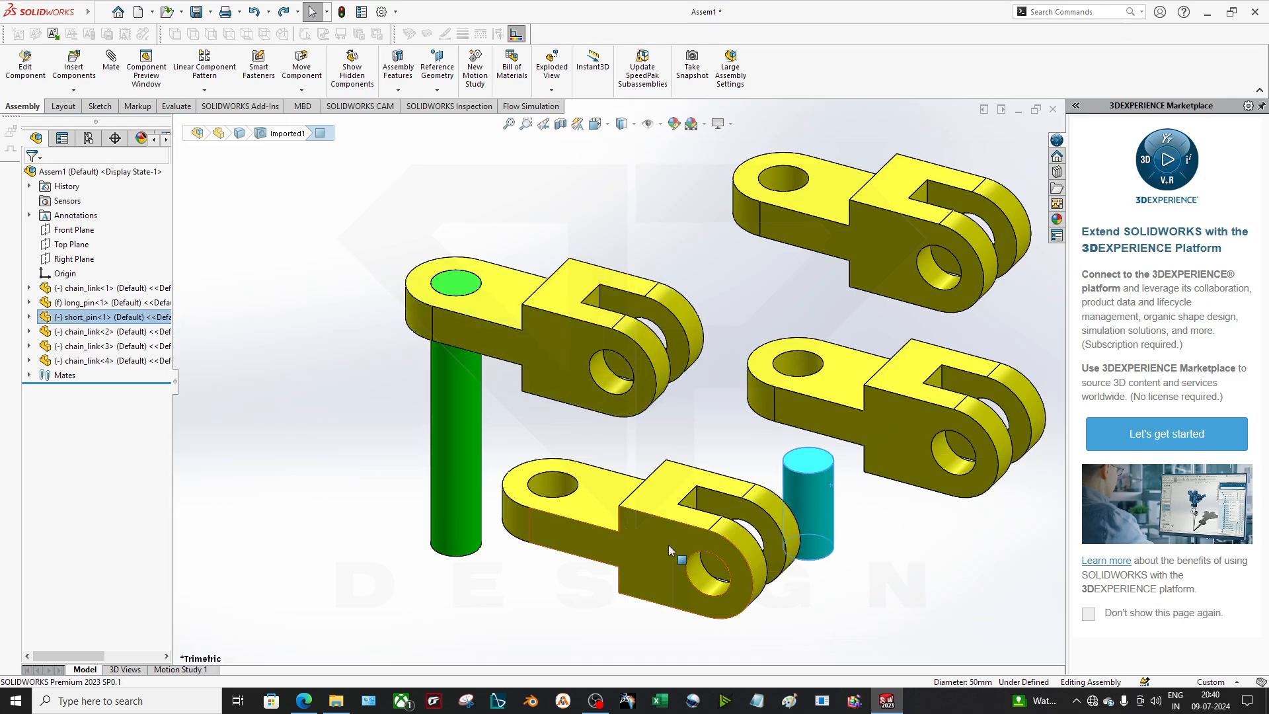
- Add a concentric mate between the second link's single-end hole and the first link's forked-end hole
click(555, 490)
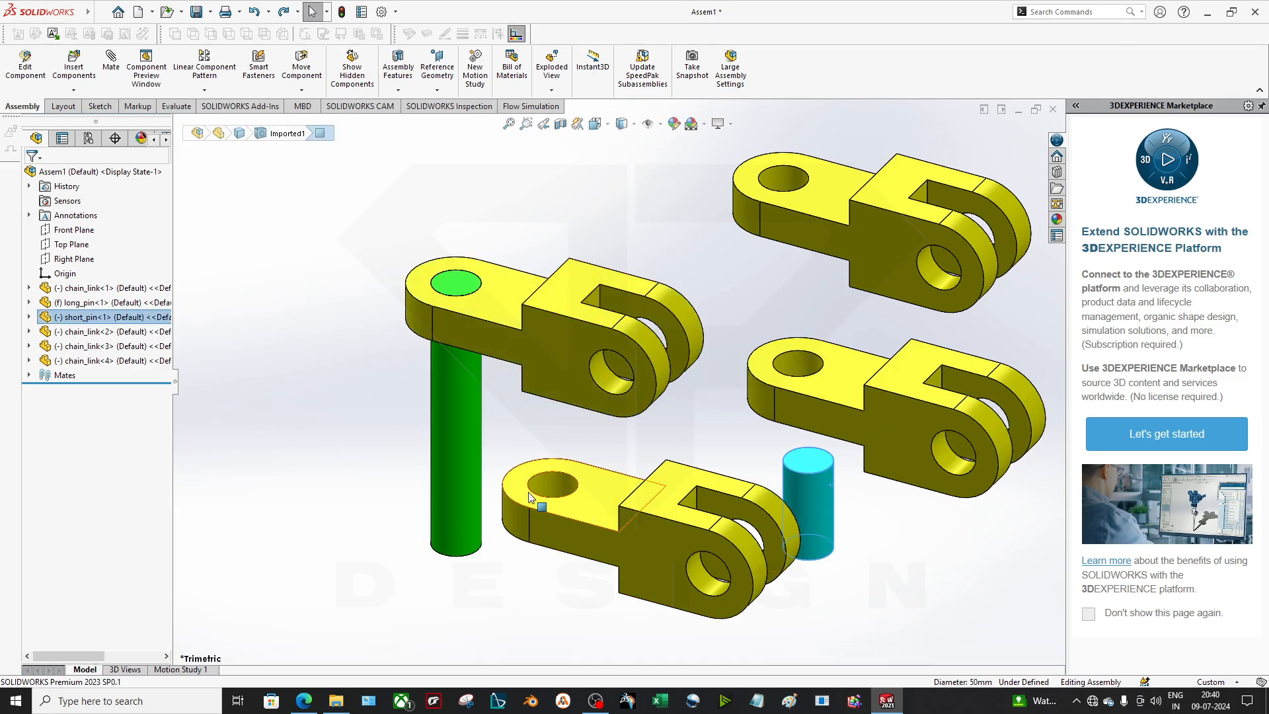
click(626, 388)
click(851, 488)
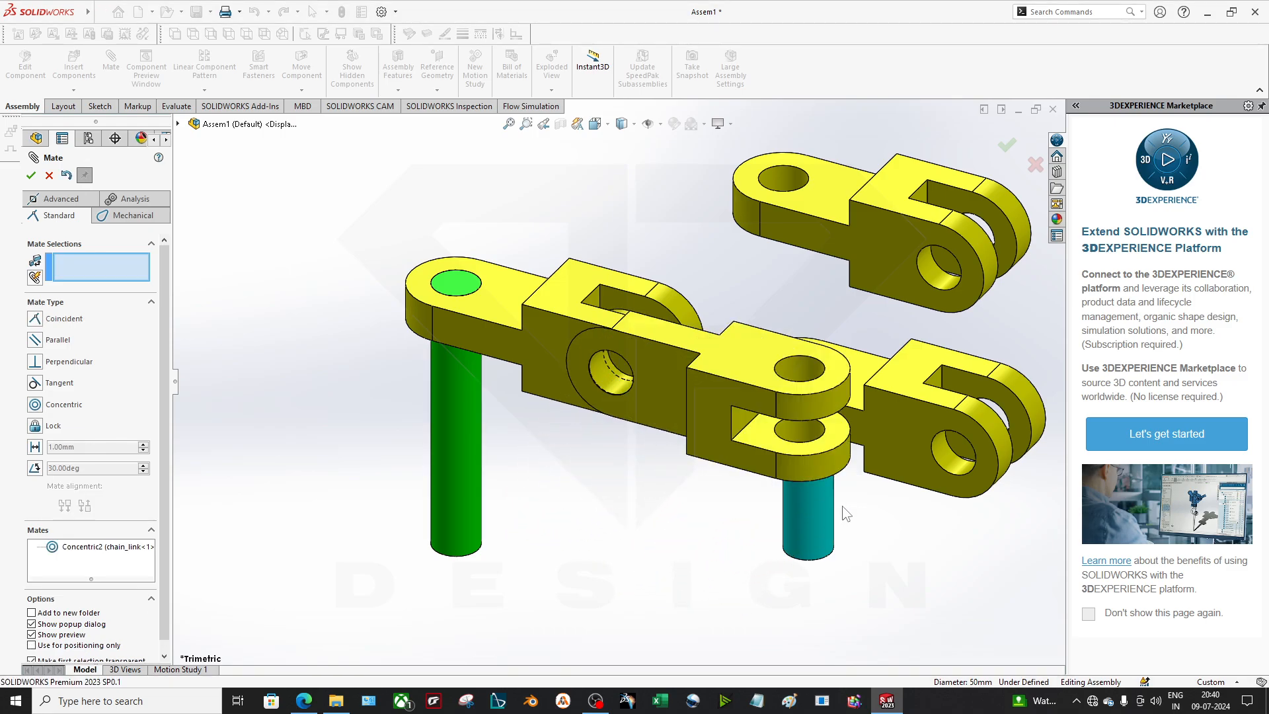
- Add a coincident mate between the second link's flat side face and the first link's inner fork face
scroll(655, 368, down, 5)
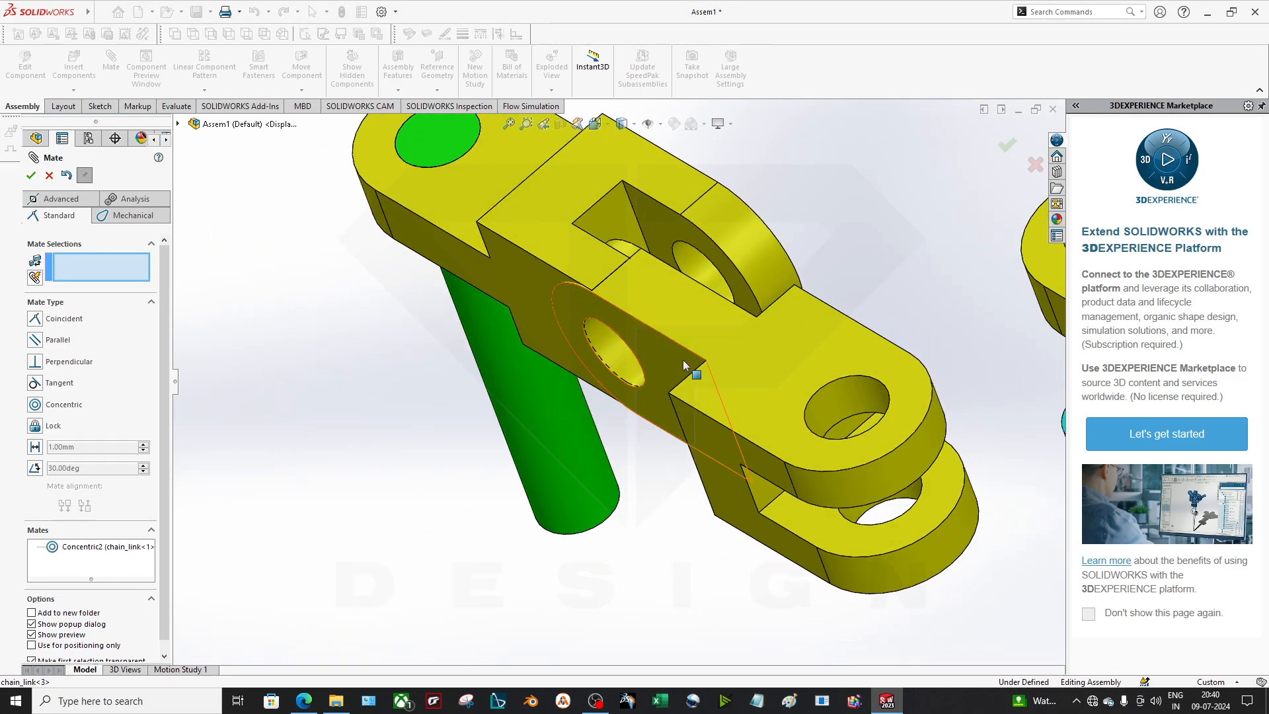
middle_drag(684, 362, 909, 403)
middle_drag(846, 466, 753, 409)
click(747, 408)
scroll(746, 408, up, 5)
middle_drag(751, 349, 644, 444)
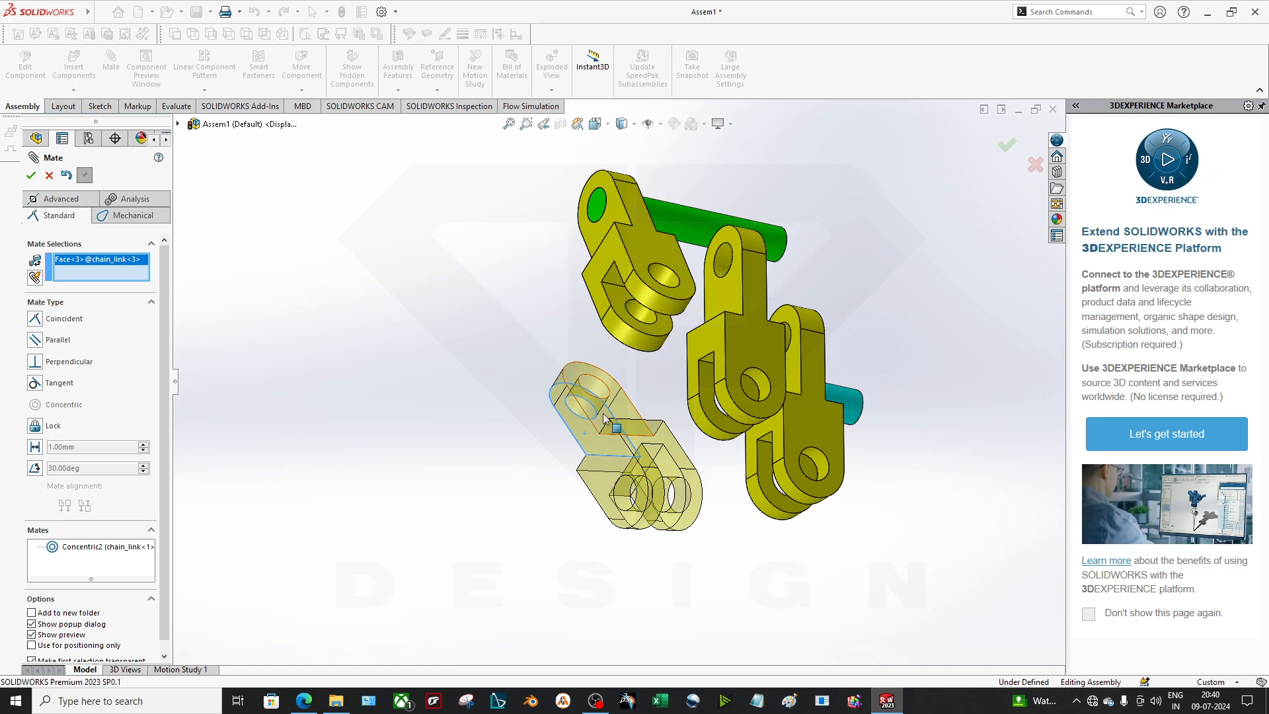
click(626, 311)
middle_drag(578, 406, 763, 406)
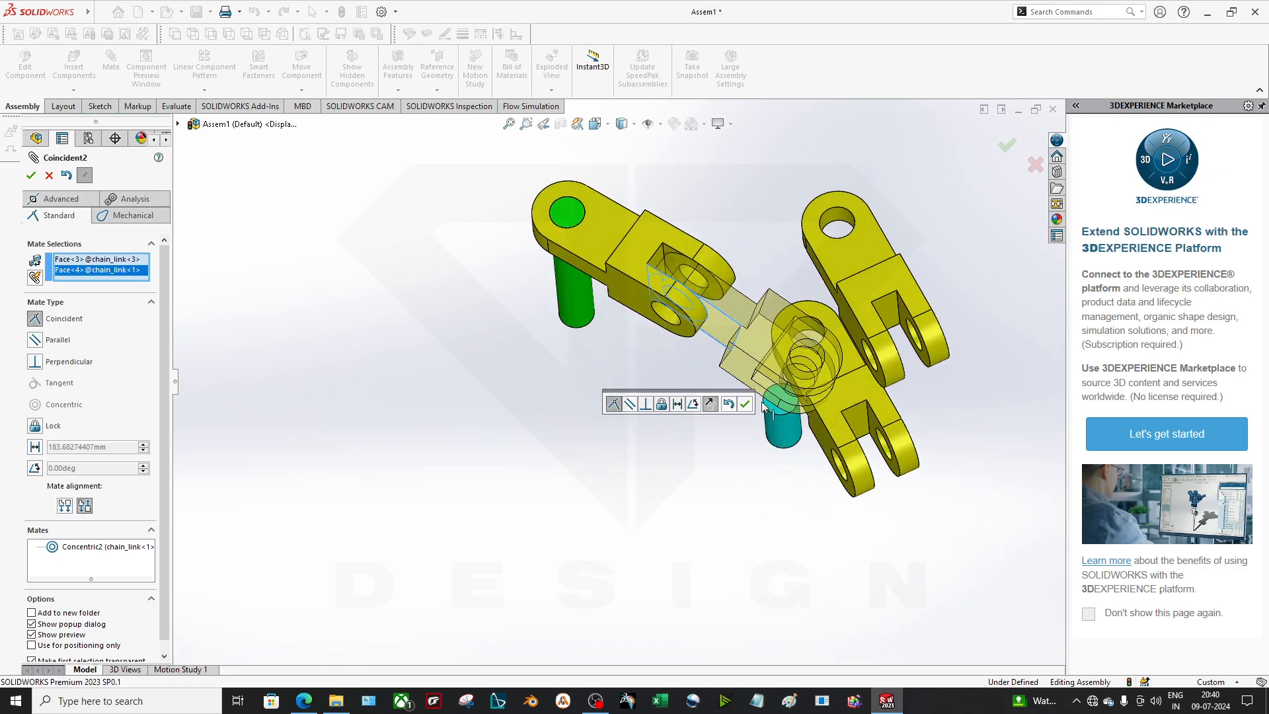
click(745, 404)
- Mate the short pin concentric with the first link's forked-end hole and its end face coincident with the link's outer side face
scroll(686, 345, up, 5)
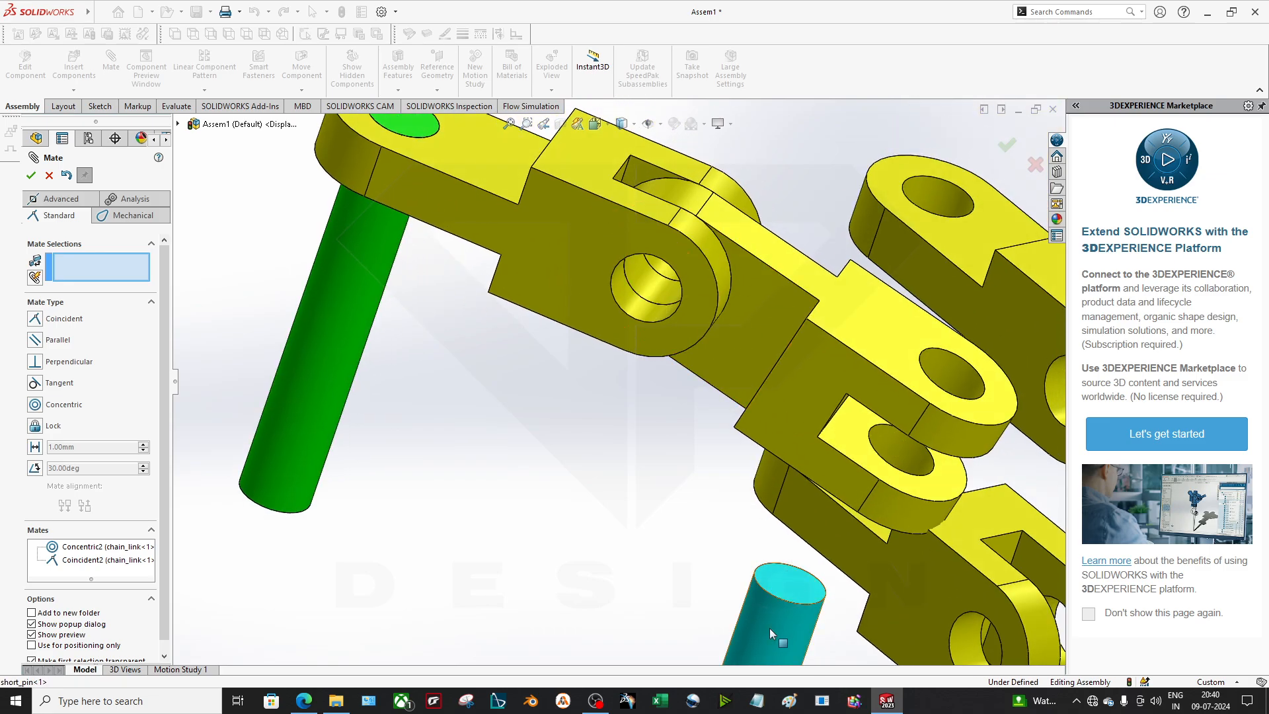
click(769, 628)
click(641, 327)
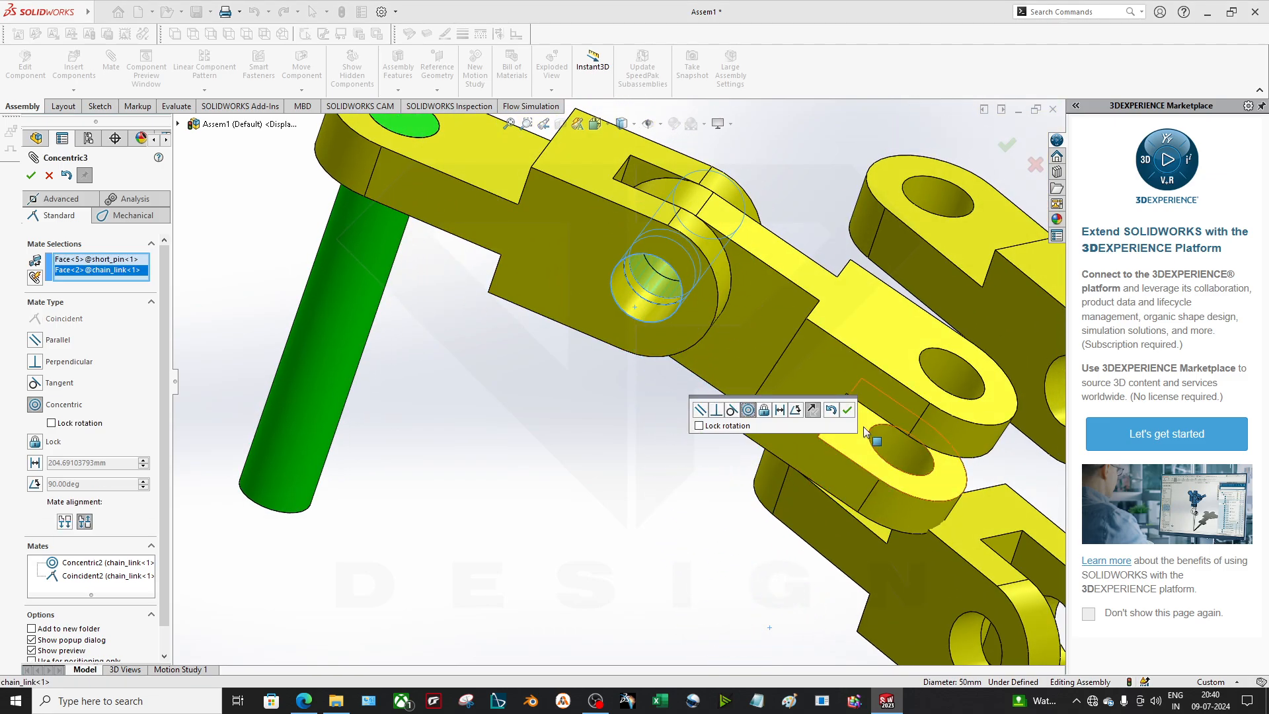
click(847, 410)
click(648, 291)
click(616, 284)
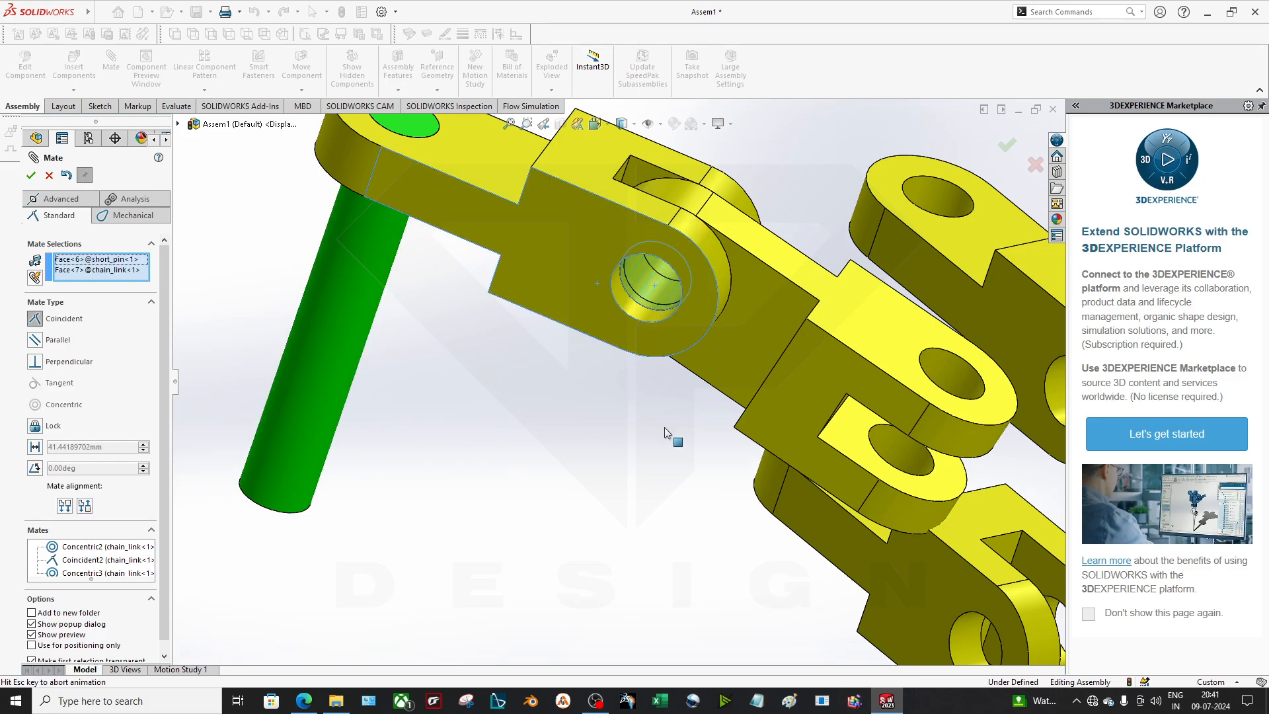
click(830, 486)
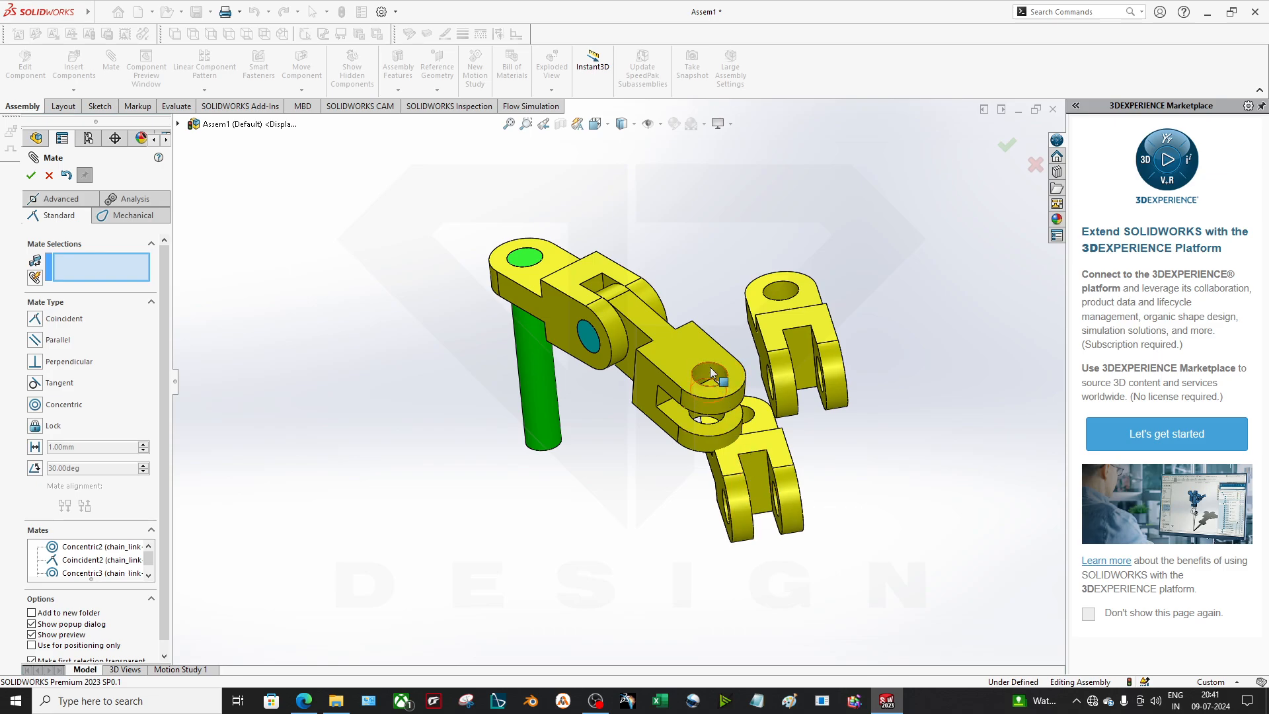
- Add a concentric mate between the third link's single-end hole edge and the second link's forked-end hole
click(758, 496)
middle_drag(758, 495, 705, 418)
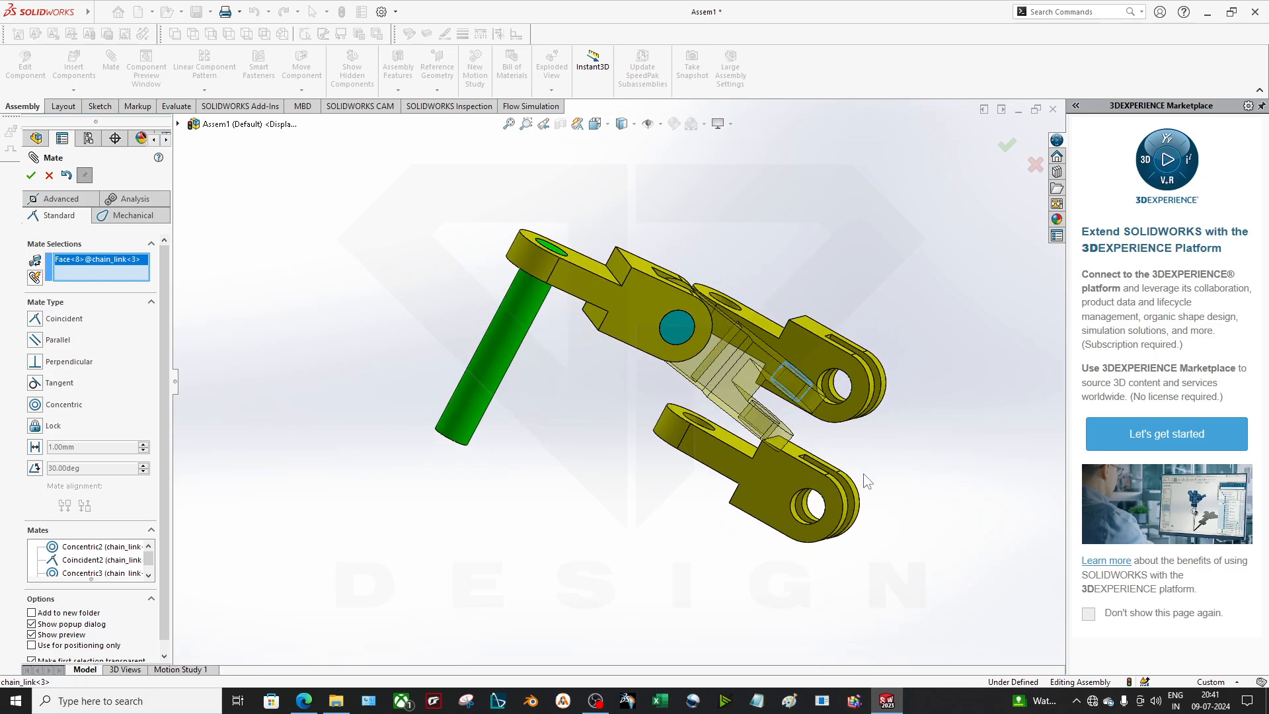
click(697, 425)
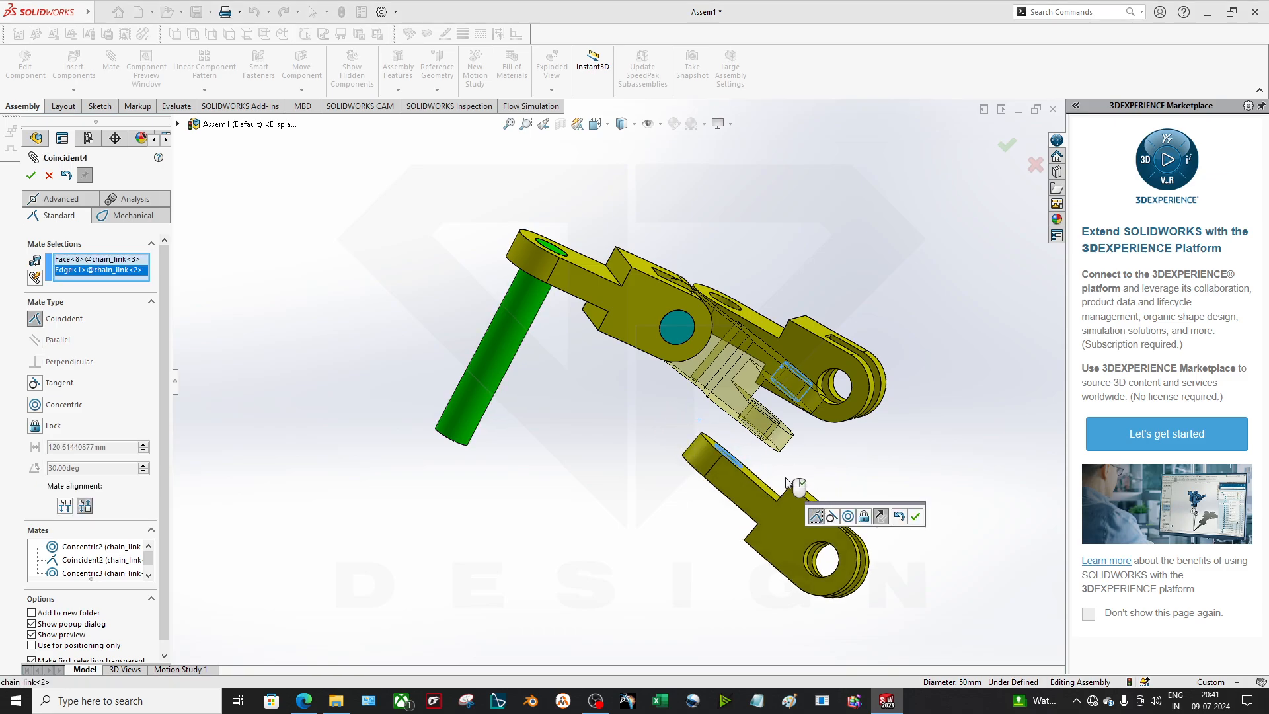
click(849, 517)
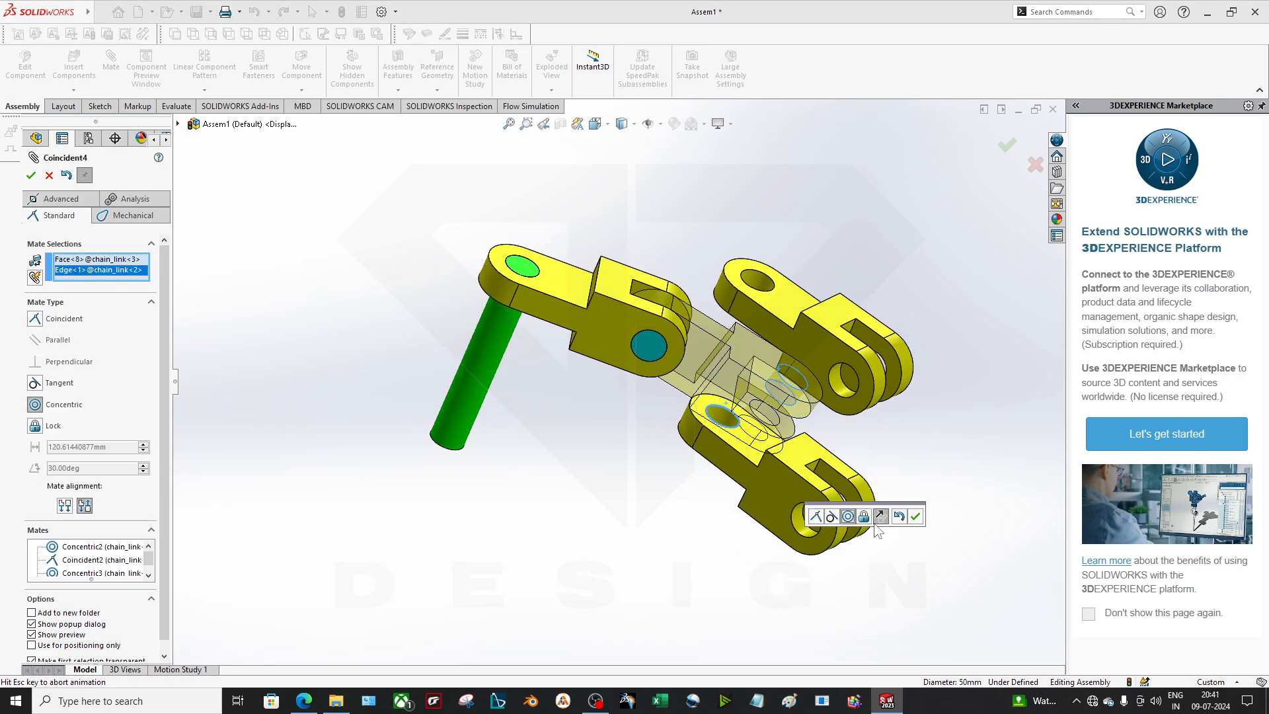
click(915, 517)
- Add a coincident mate between the third link's flat side face and the second link's inner fork face
click(759, 485)
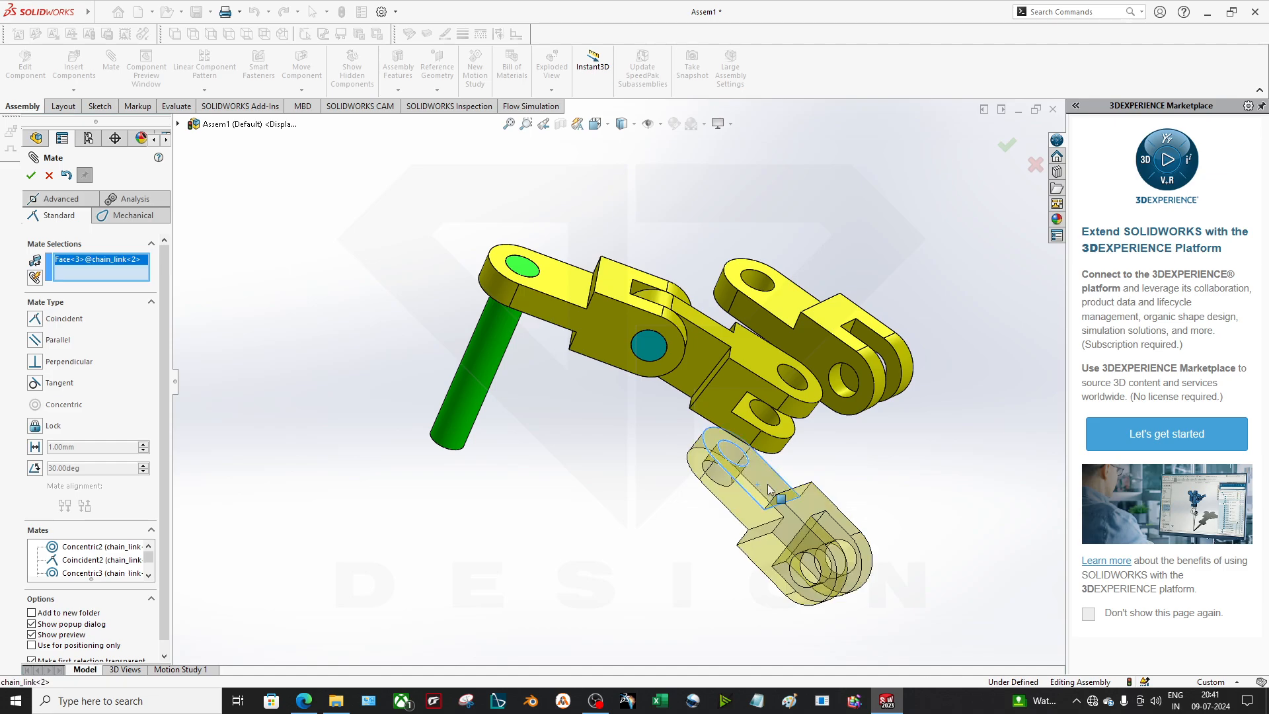
middle_drag(759, 486, 805, 405)
click(764, 377)
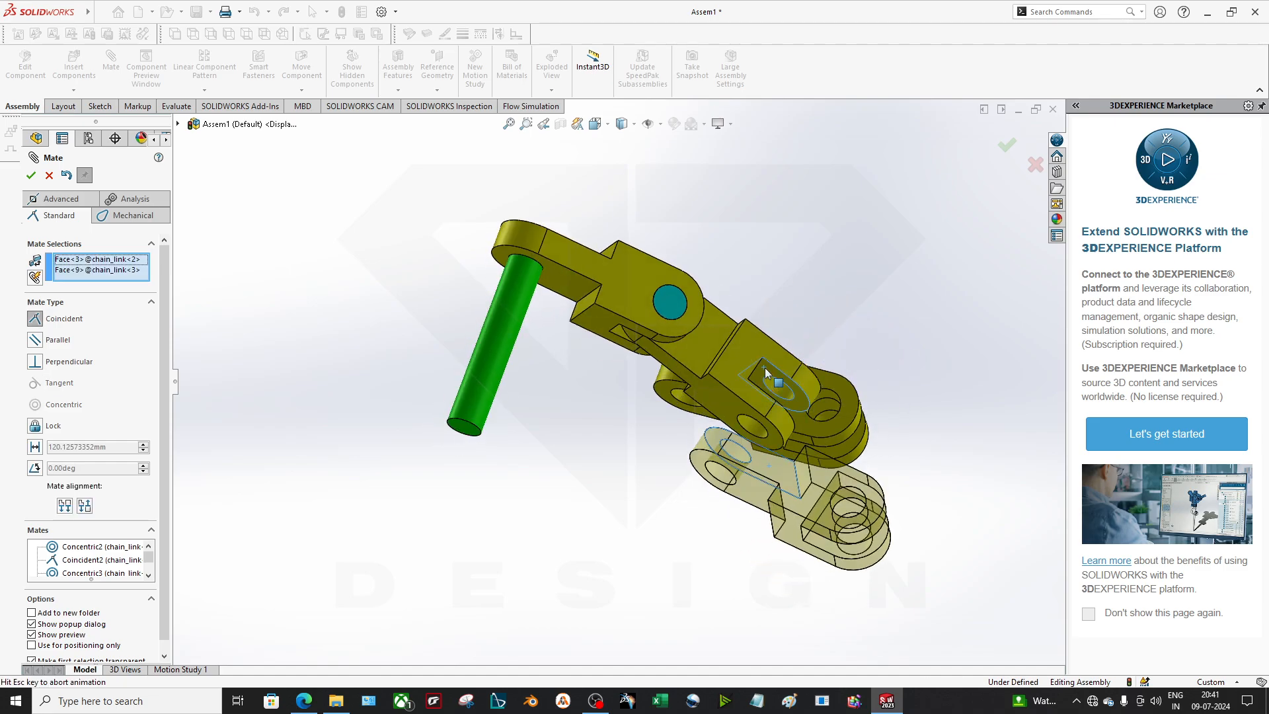
click(1027, 433)
middle_drag(820, 413, 793, 516)
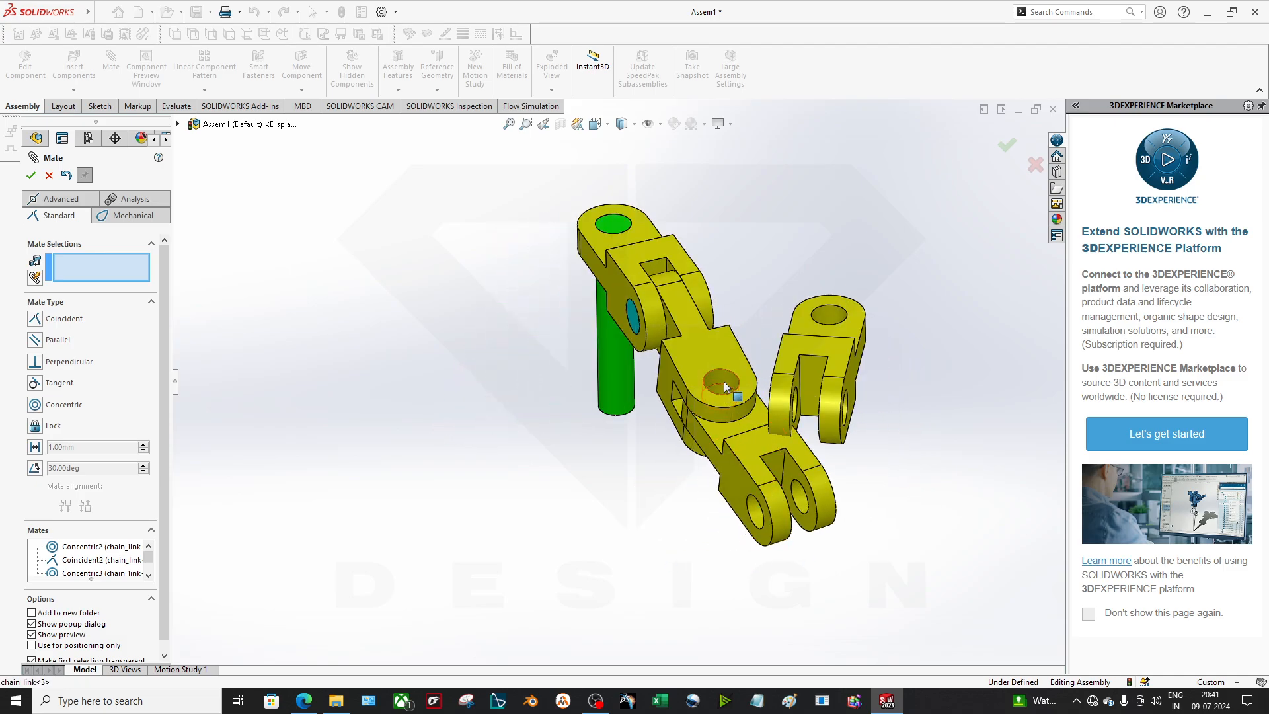
drag(725, 387, 617, 547)
middle_drag(617, 547, 693, 402)
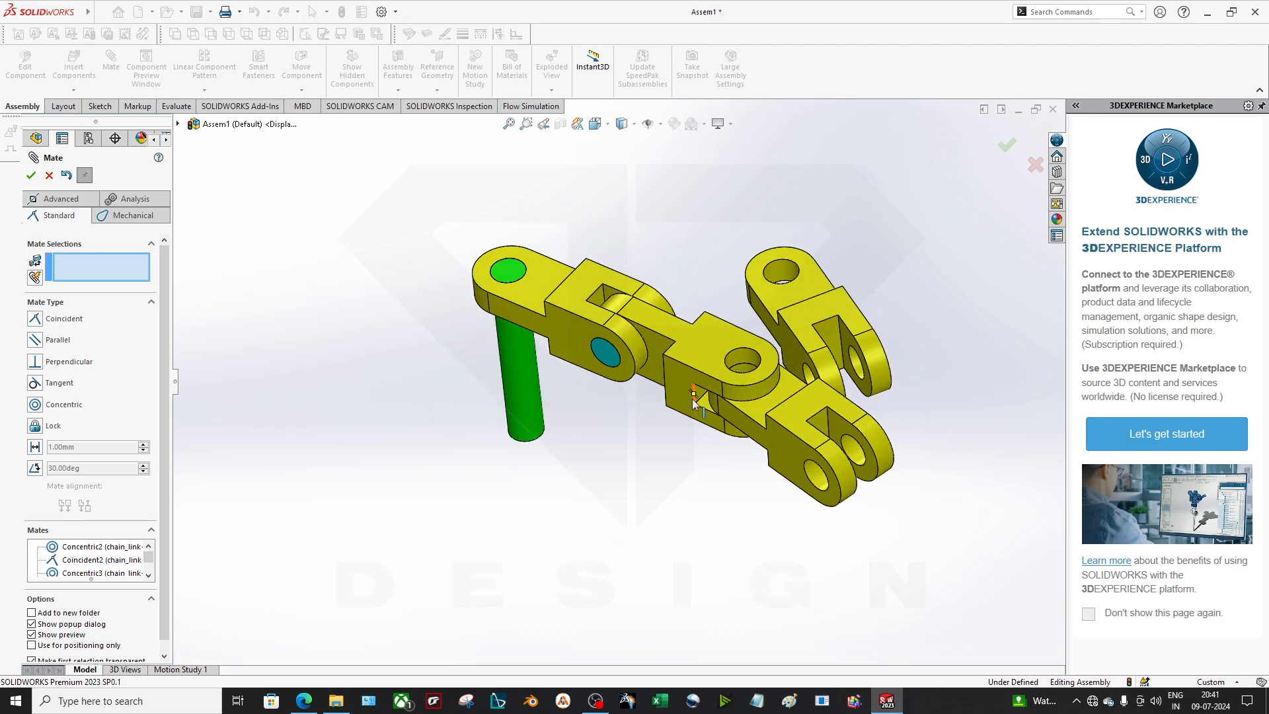
- Add a 0-degree angle mate between the second link's fork-block side face and the first link's outer side face, and finish mating
click(677, 385)
click(577, 332)
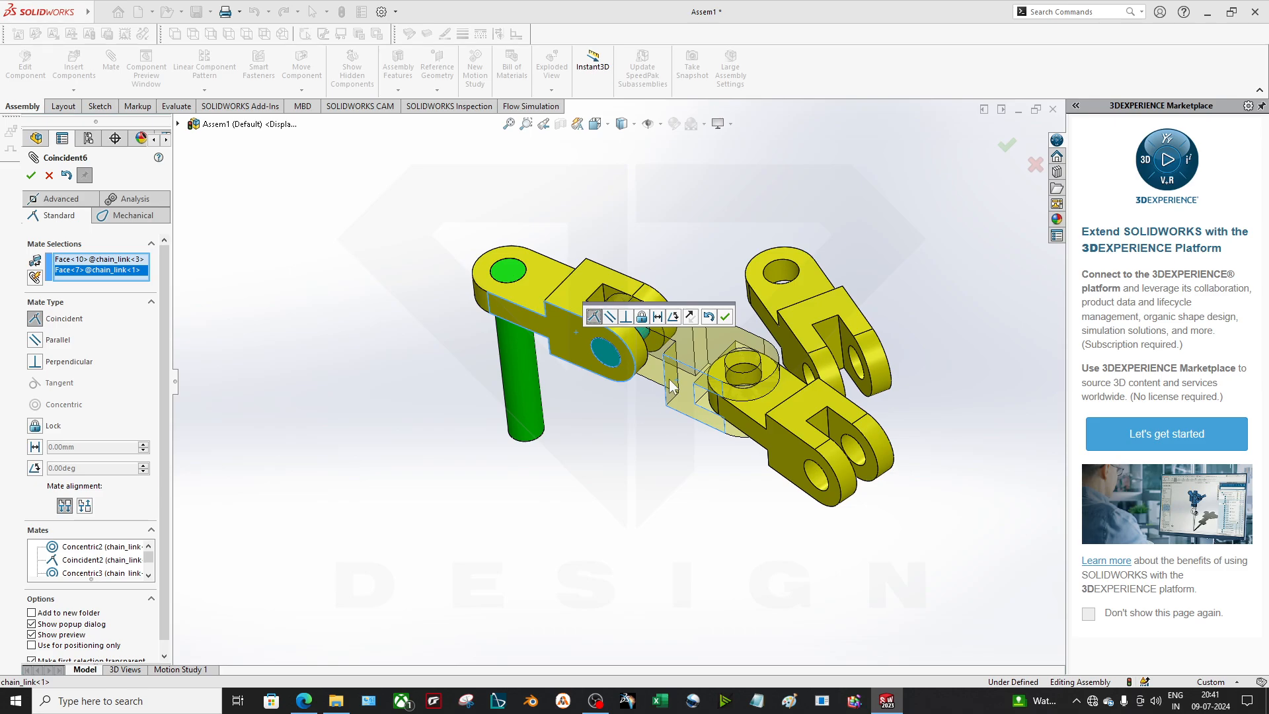
click(36, 469)
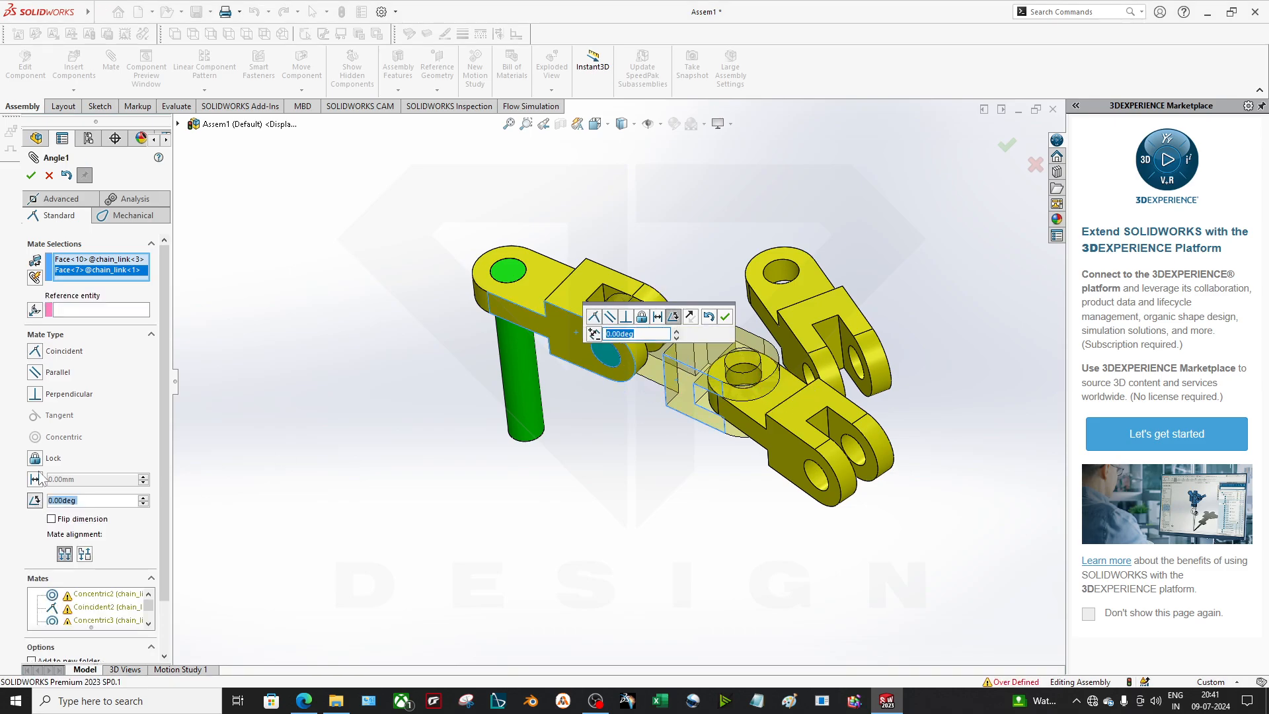
drag(635, 334, 534, 334)
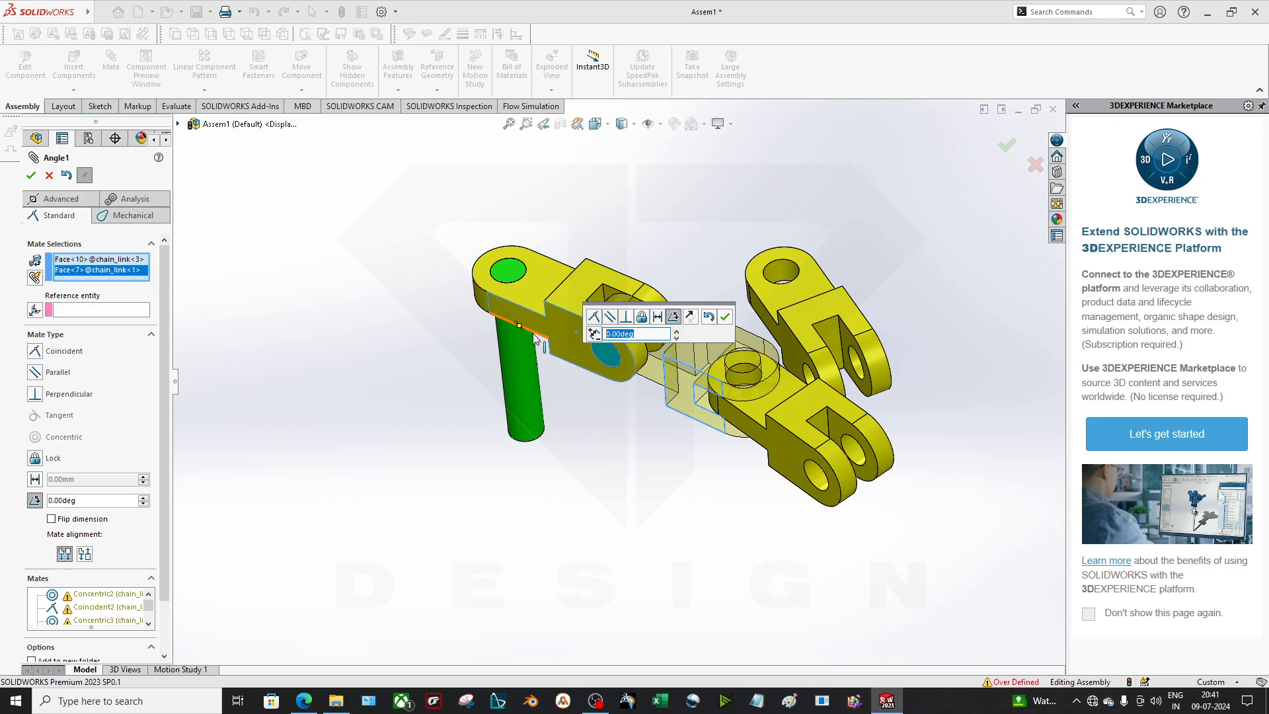
key(Return)
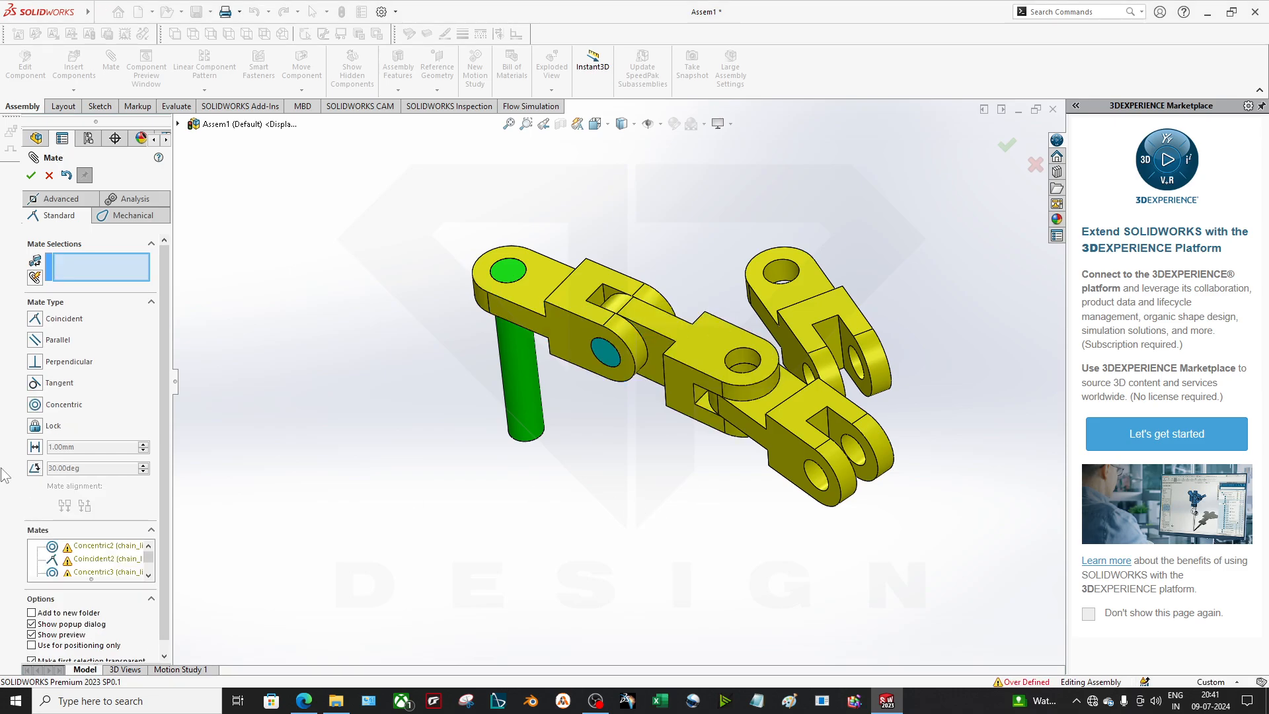
click(49, 175)
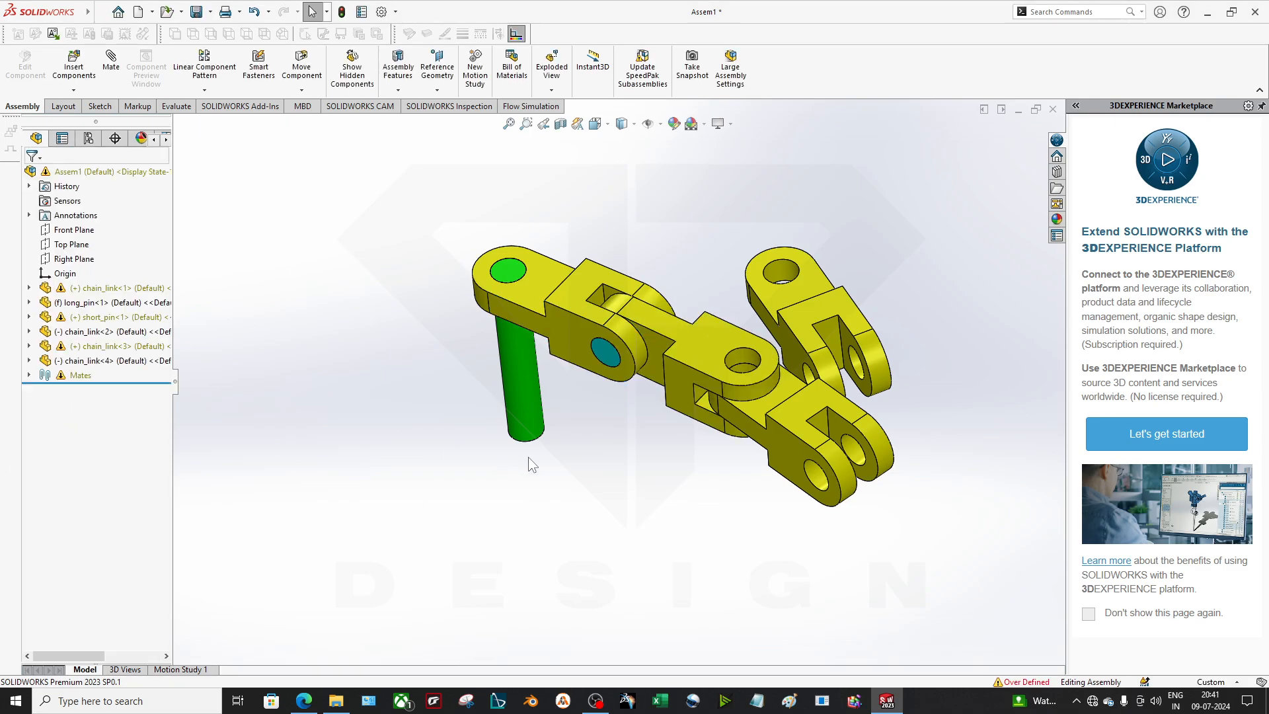
- Examine the joints and relative orientation of the mated links and pins from several viewing angles
middle_drag(528, 457, 767, 567)
middle_drag(731, 462, 690, 456)
scroll(626, 487, up, 3)
middle_drag(626, 487, 728, 457)
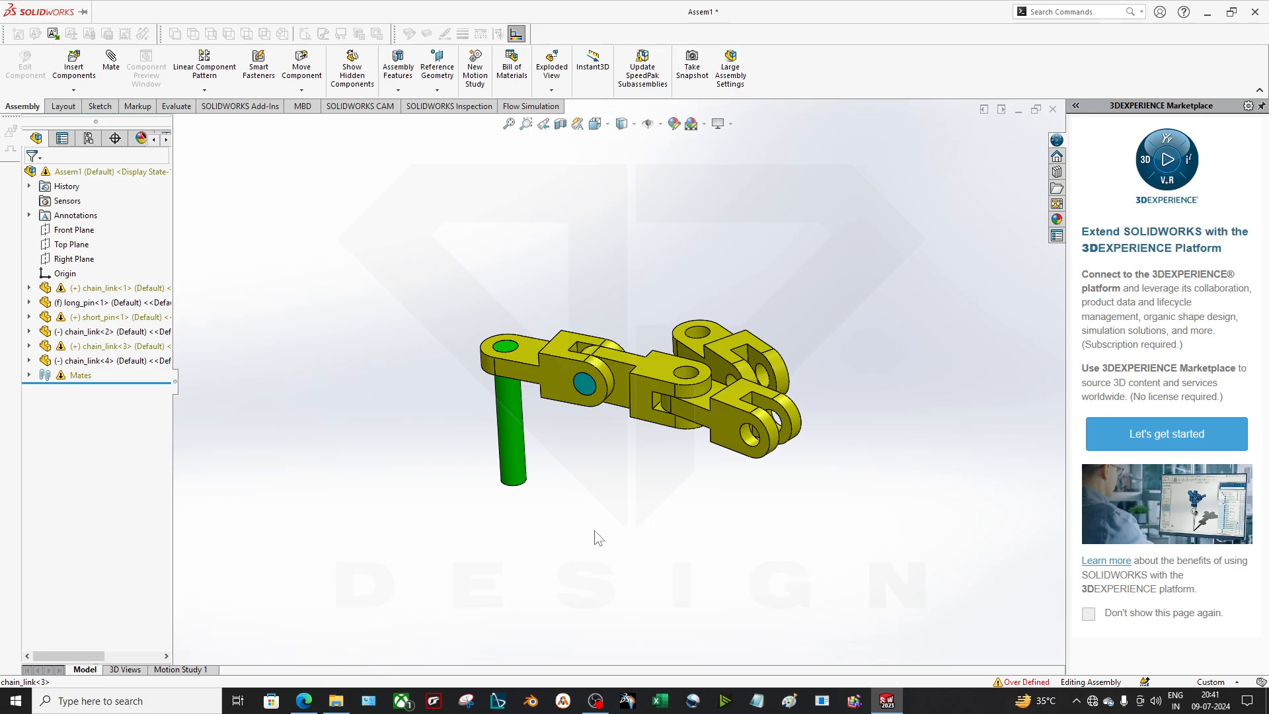
scroll(594, 535, down, 5)
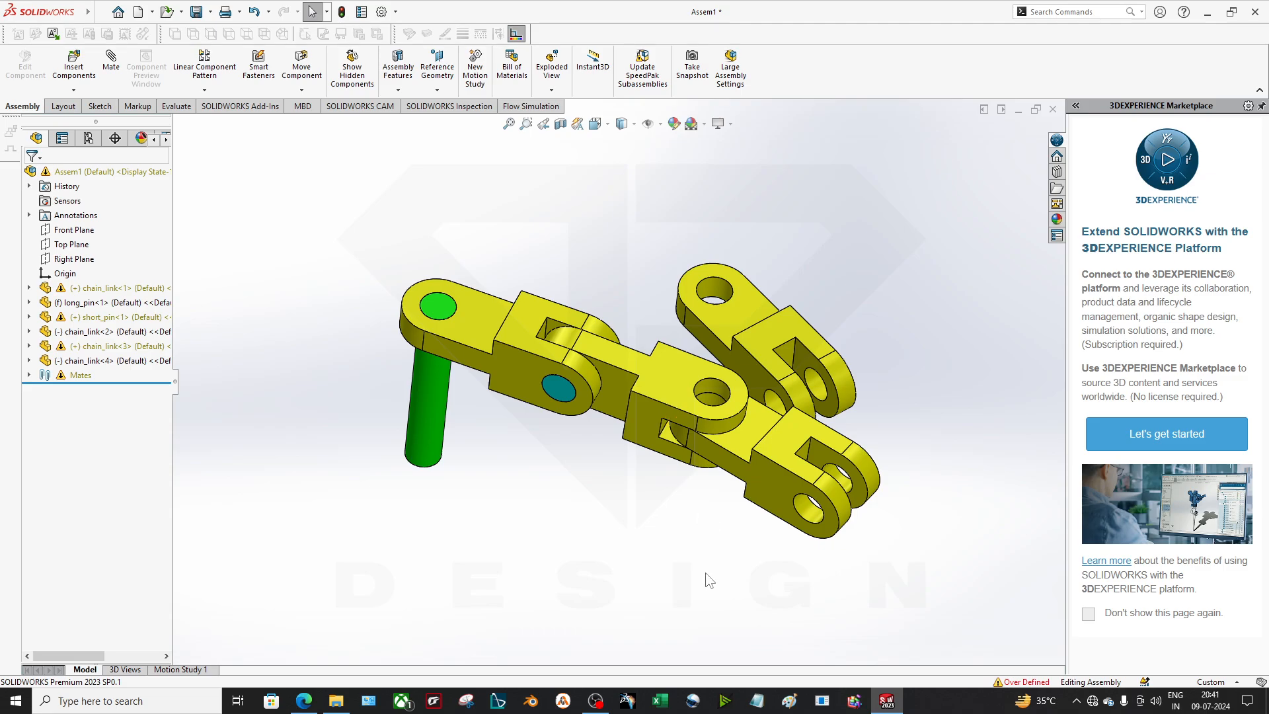
middle_drag(710, 581, 700, 390)
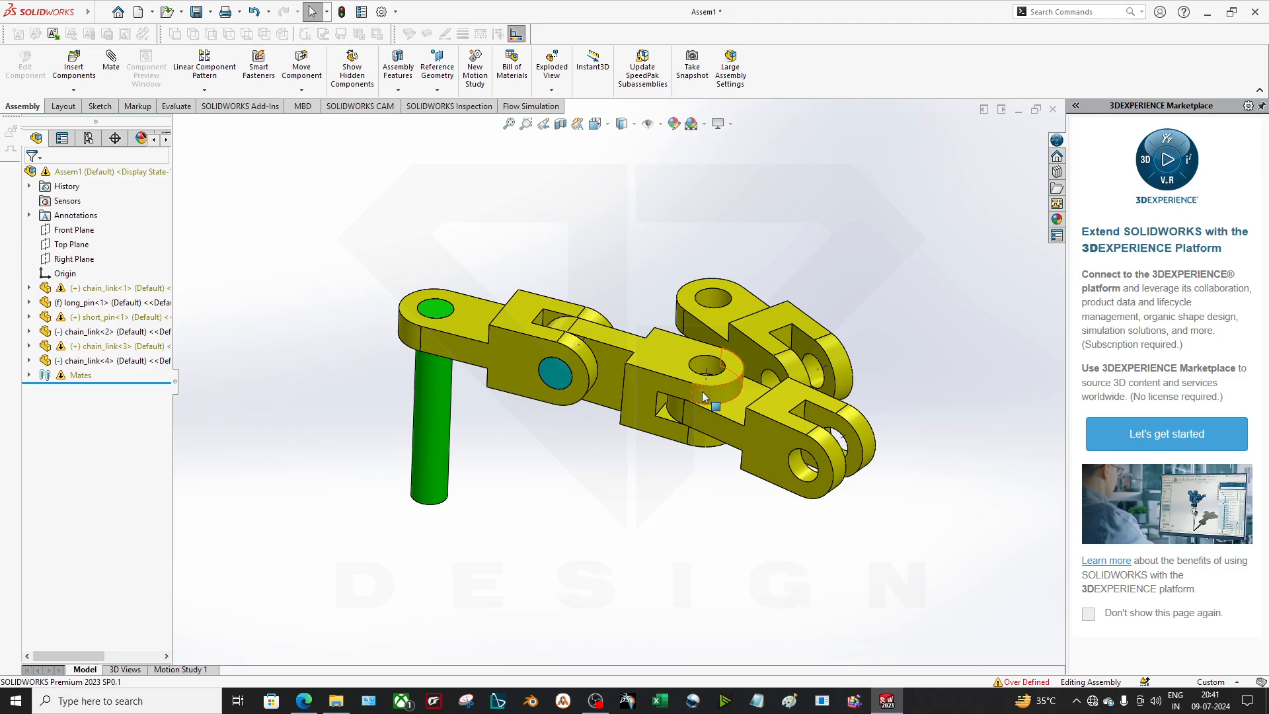
middle_drag(662, 534, 727, 501)
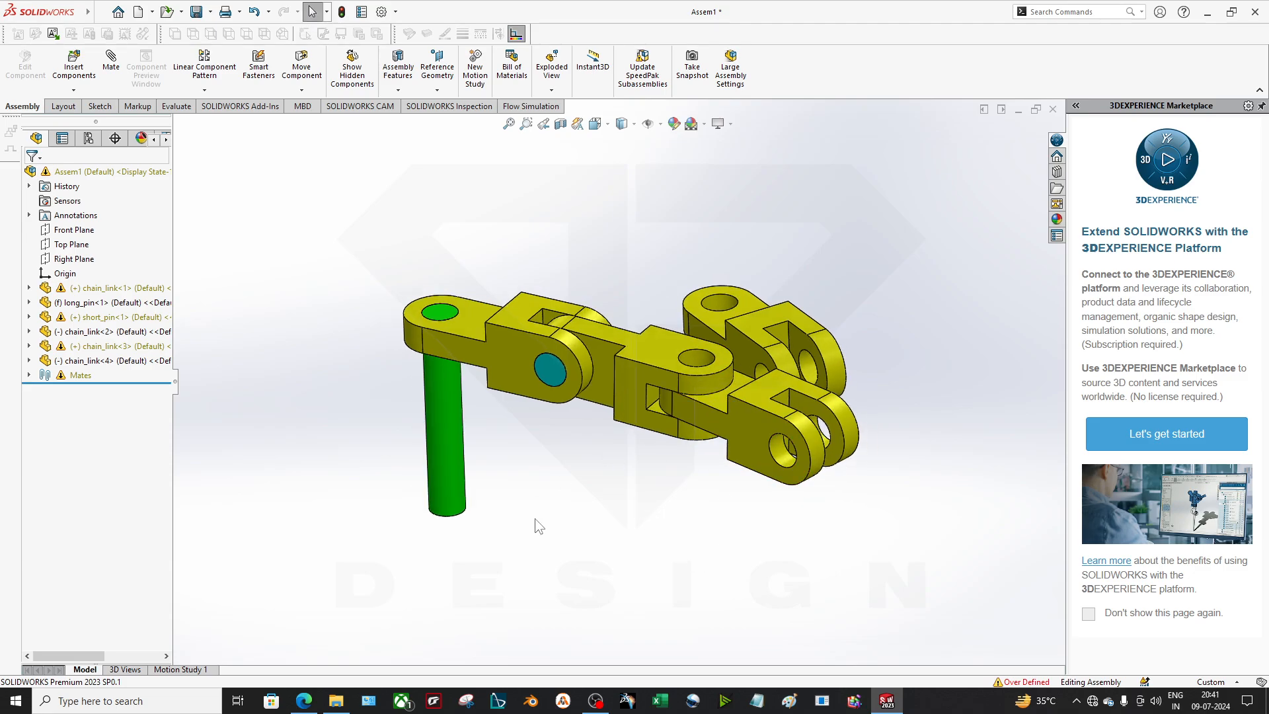
scroll(595, 492, down, 2)
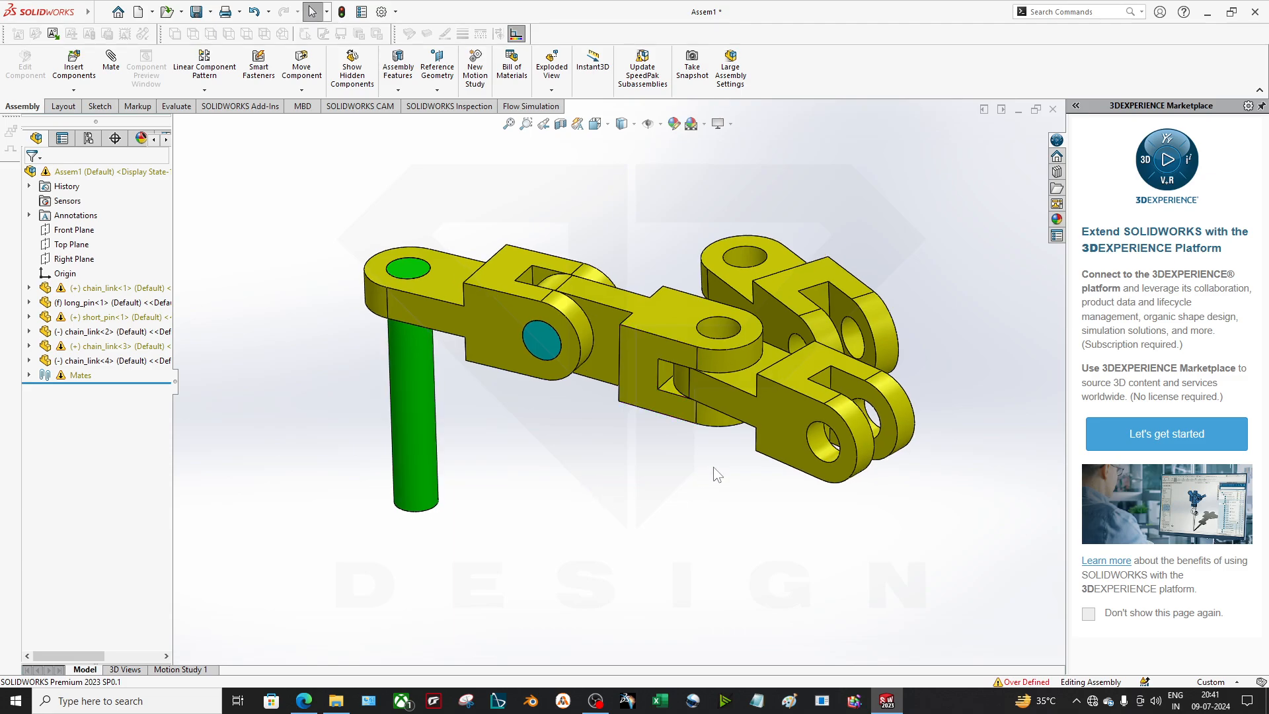
scroll(717, 483, down, 3)
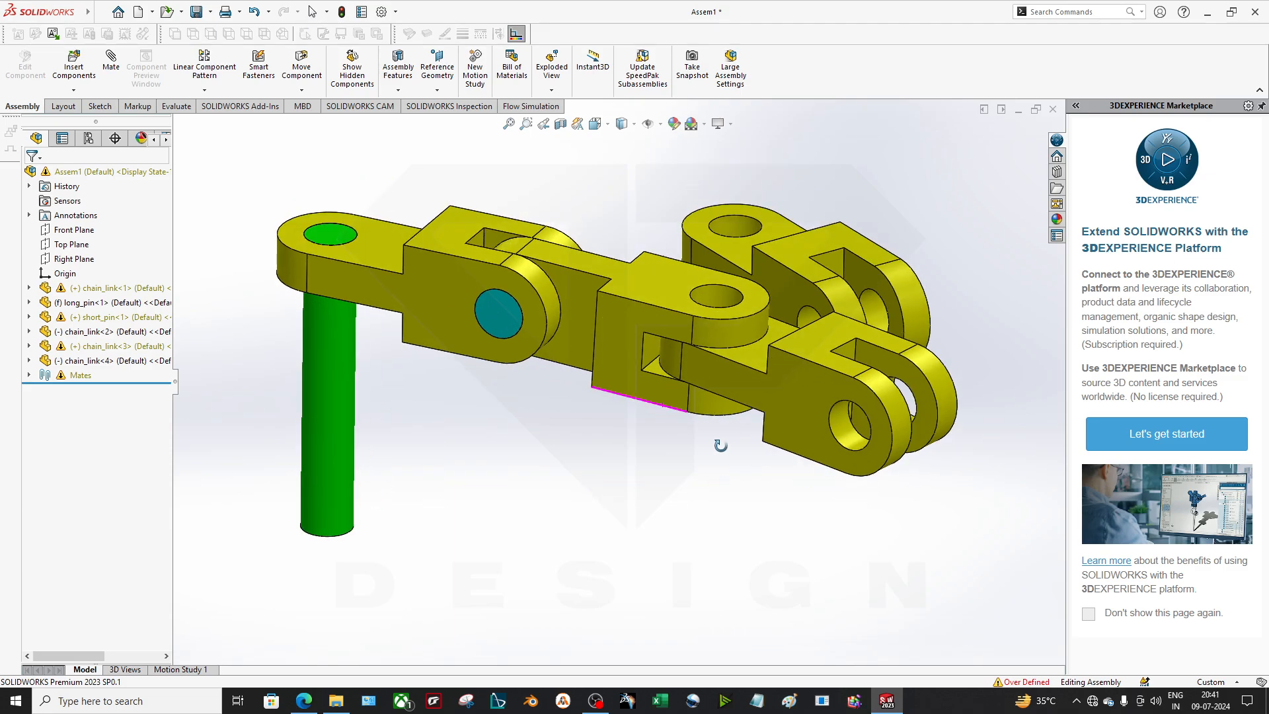